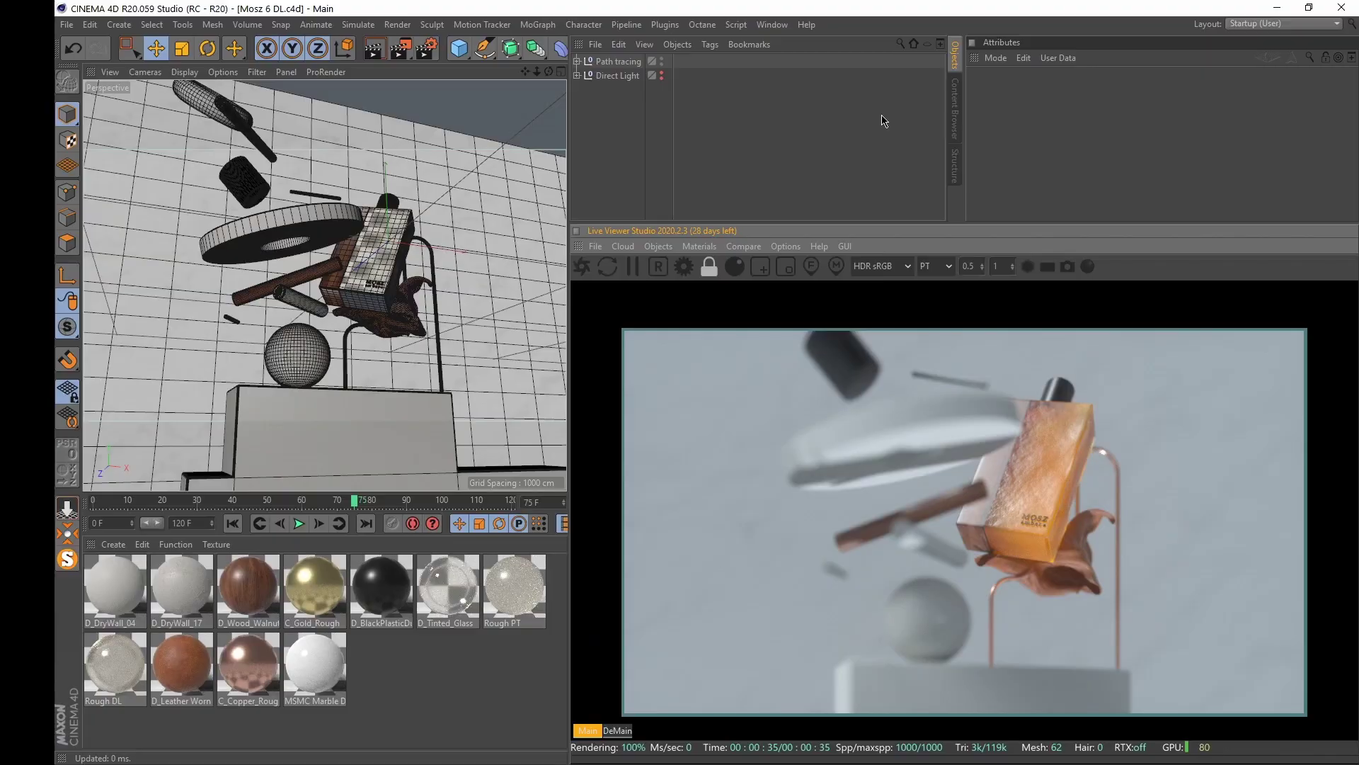
# Open the Octane render settings in an enlarged window and review the Pathtracing kernel's options, leaving them unchanged
pyautogui.click(684, 266)
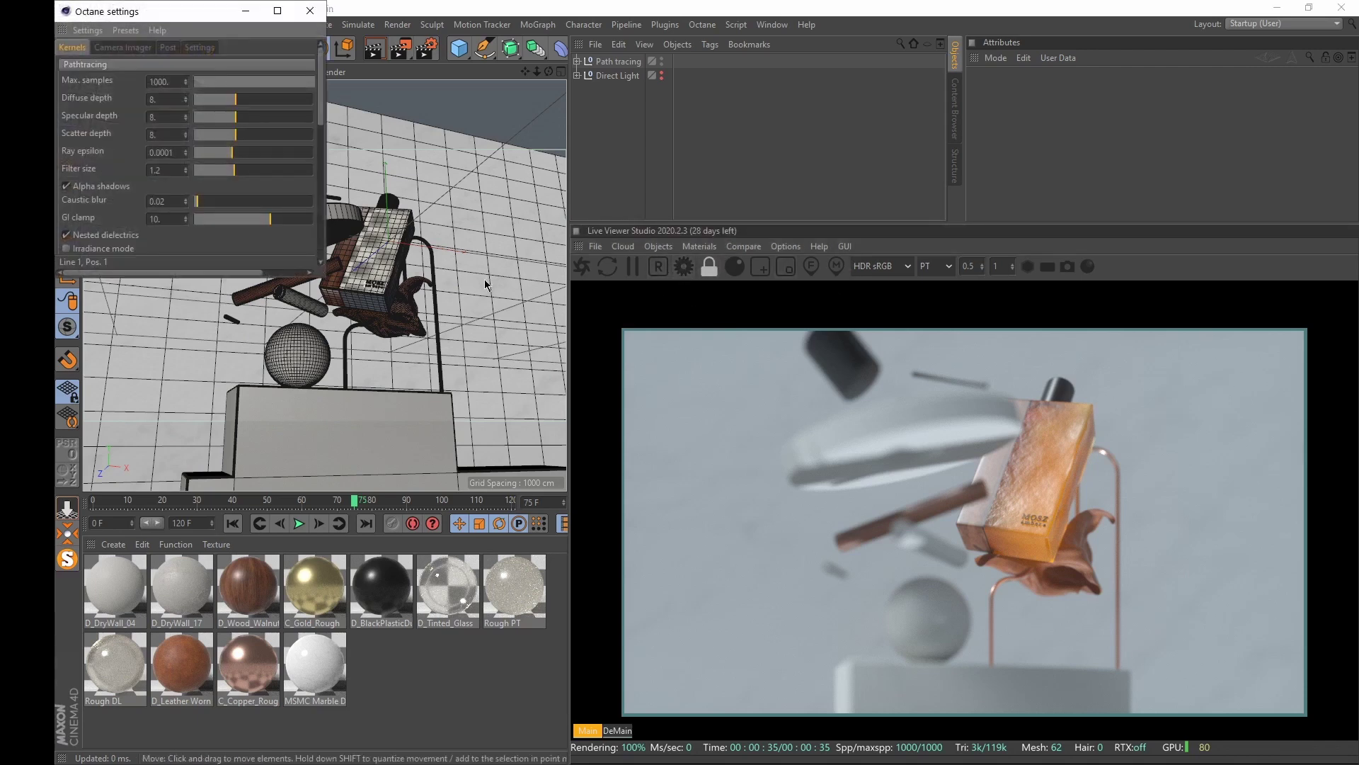
pyautogui.moveTo(324, 275); pyautogui.dragTo(913, 606)
pyautogui.moveTo(522, 8); pyautogui.dragTo(779, 64)
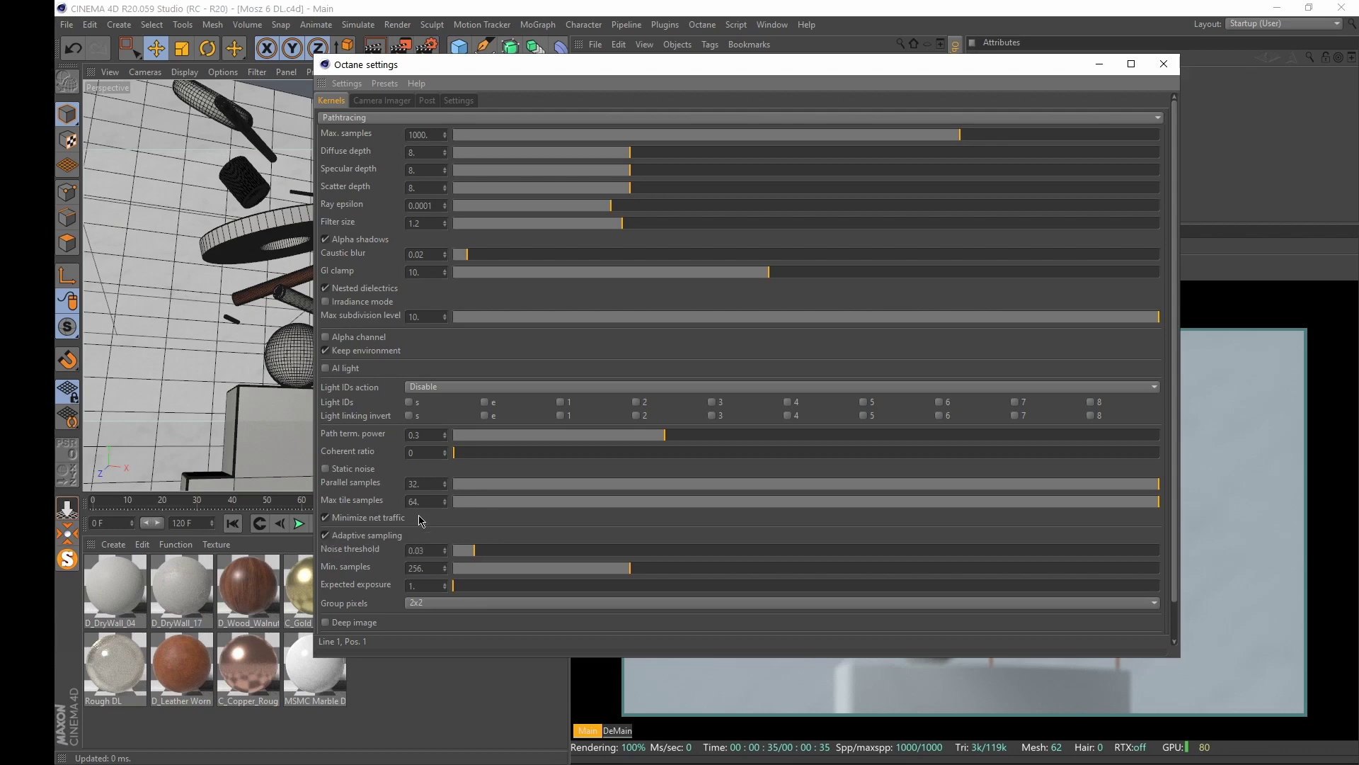
pyautogui.click(1100, 64)
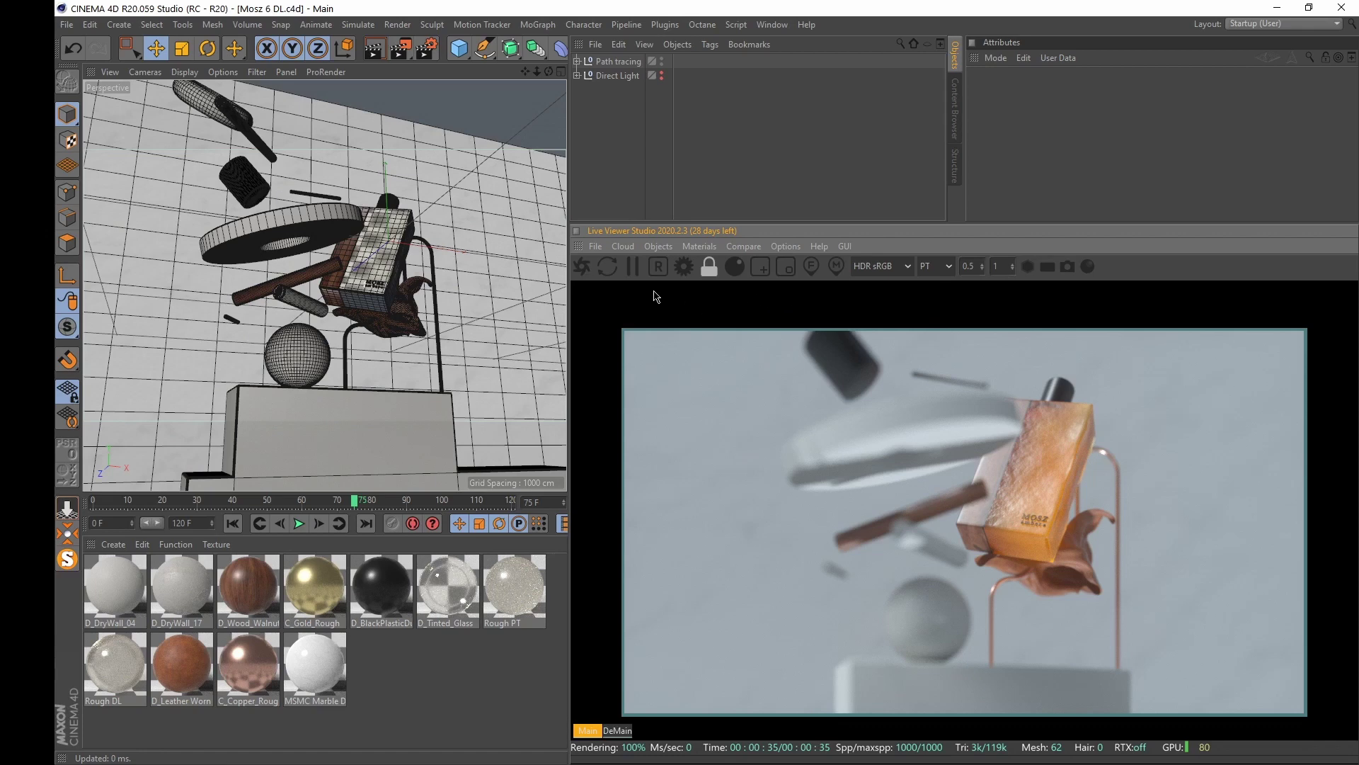
# Render the perfume scene with path tracing in the Live Viewer and show the denoised DeMain pass
pyautogui.click(584, 273)
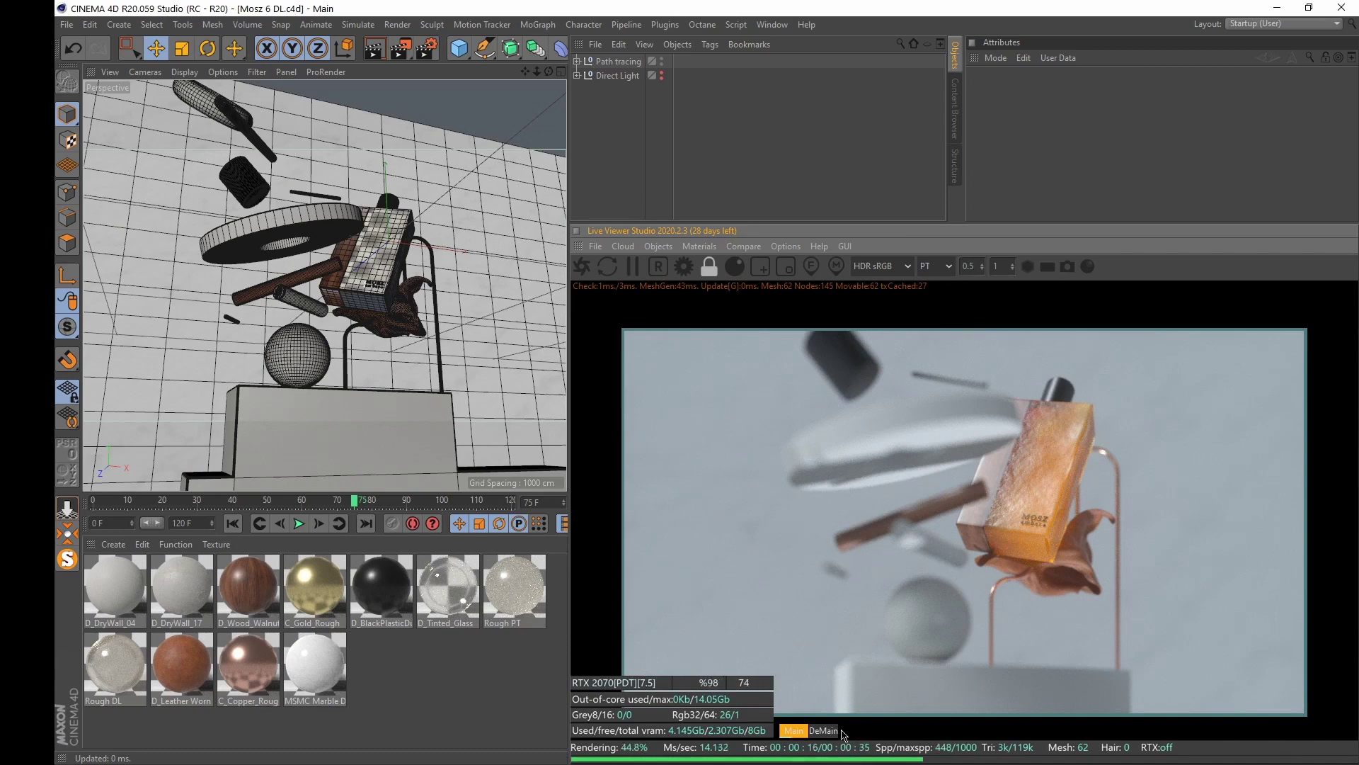
pyautogui.click(837, 736)
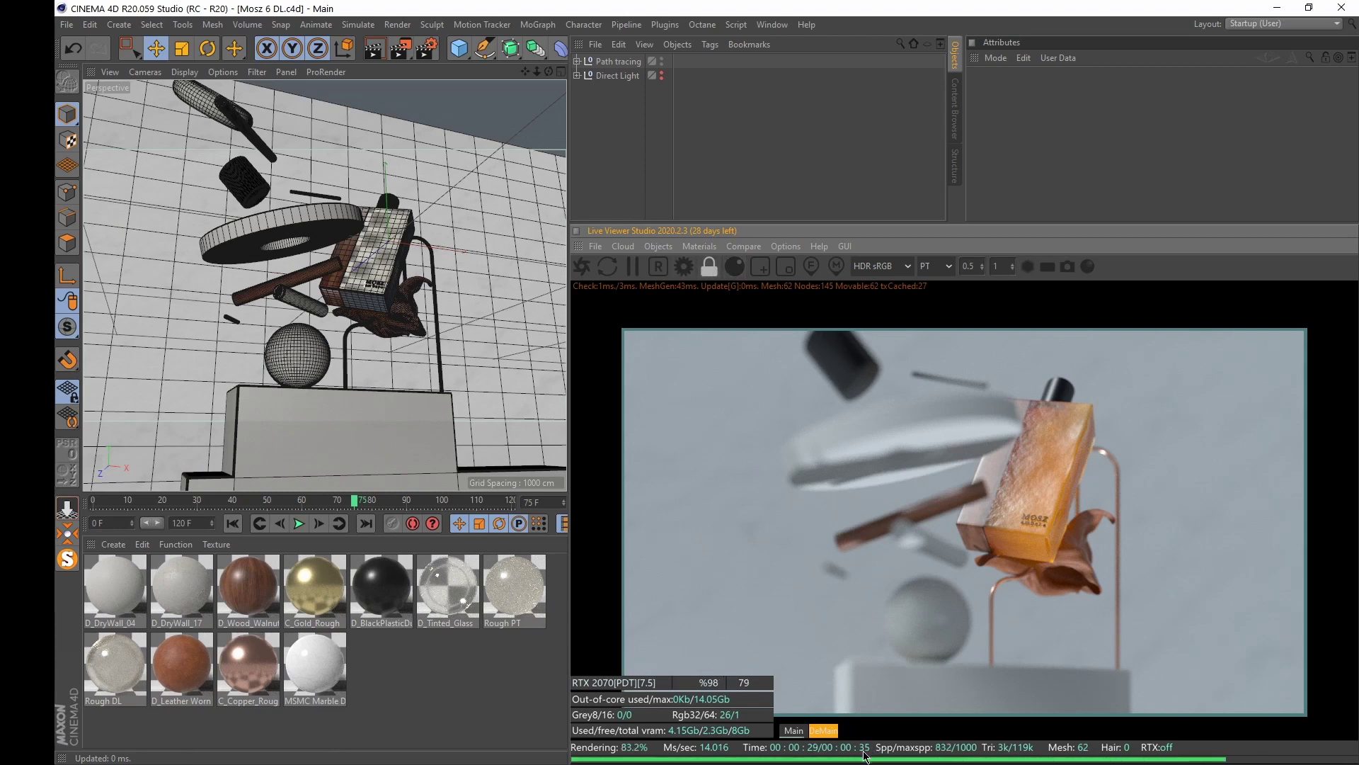
pyautogui.click(890, 559)
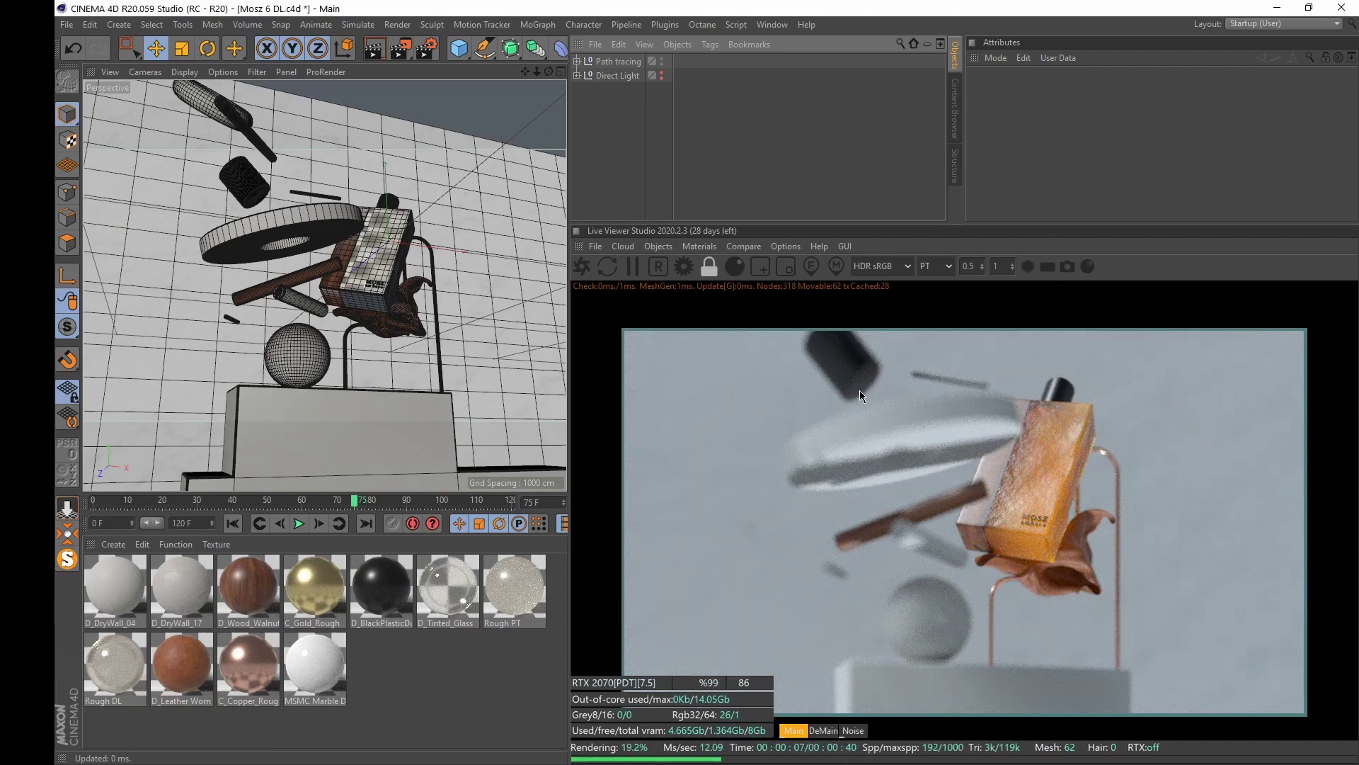
# Enable A/B comparison in the Live Viewer and place the divider just beside the perfume bottle
pyautogui.click(737, 248)
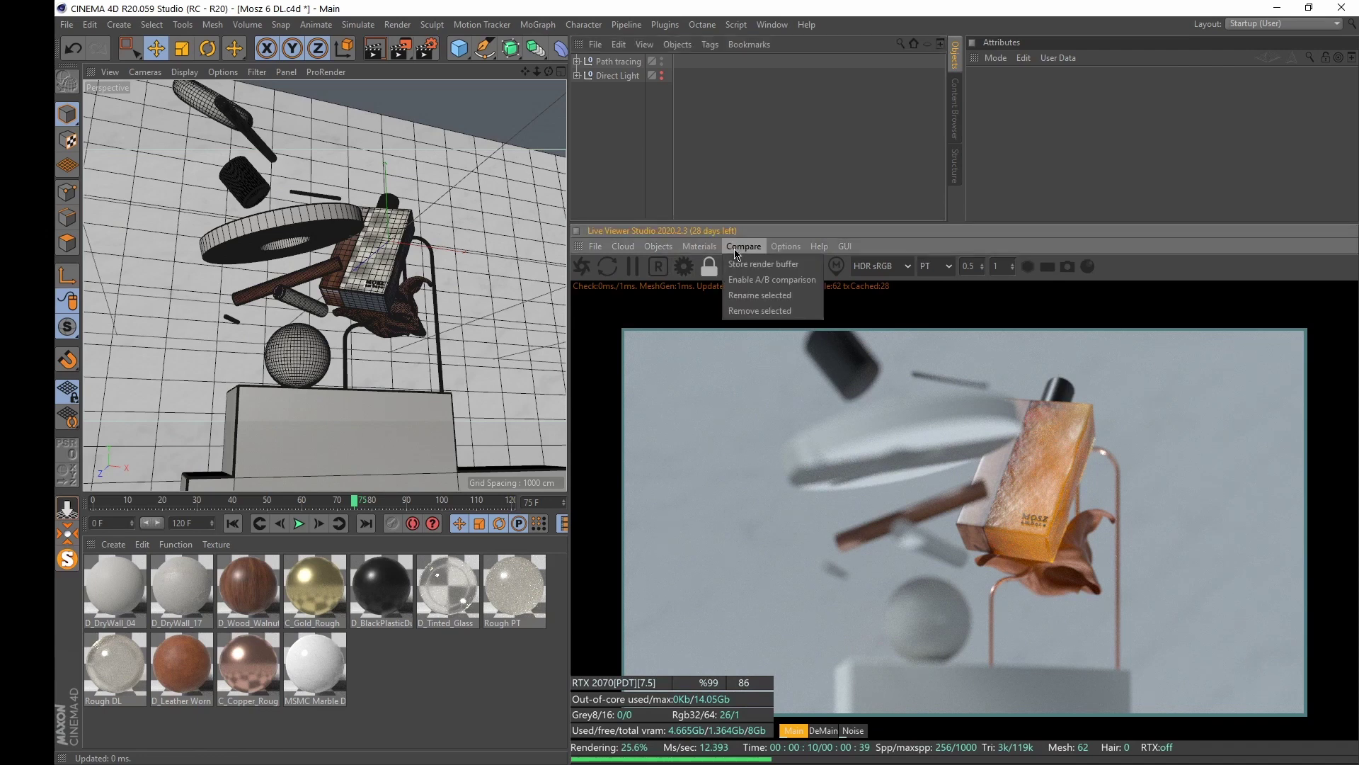
pyautogui.click(772, 280)
pyautogui.moveTo(949, 546); pyautogui.dragTo(932, 597)
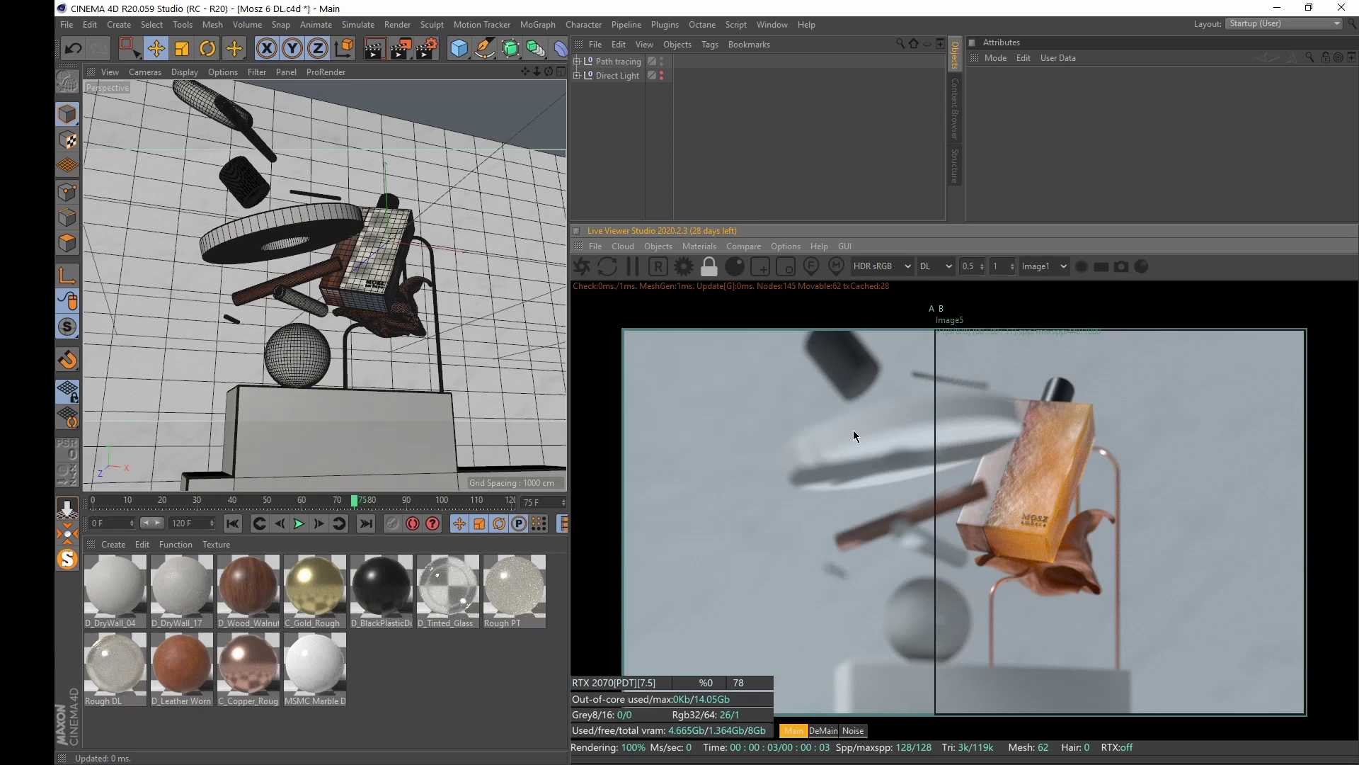
# Set the Directlighting kernel's maximum samples to 300 in the Octane settings
pyautogui.click(684, 266)
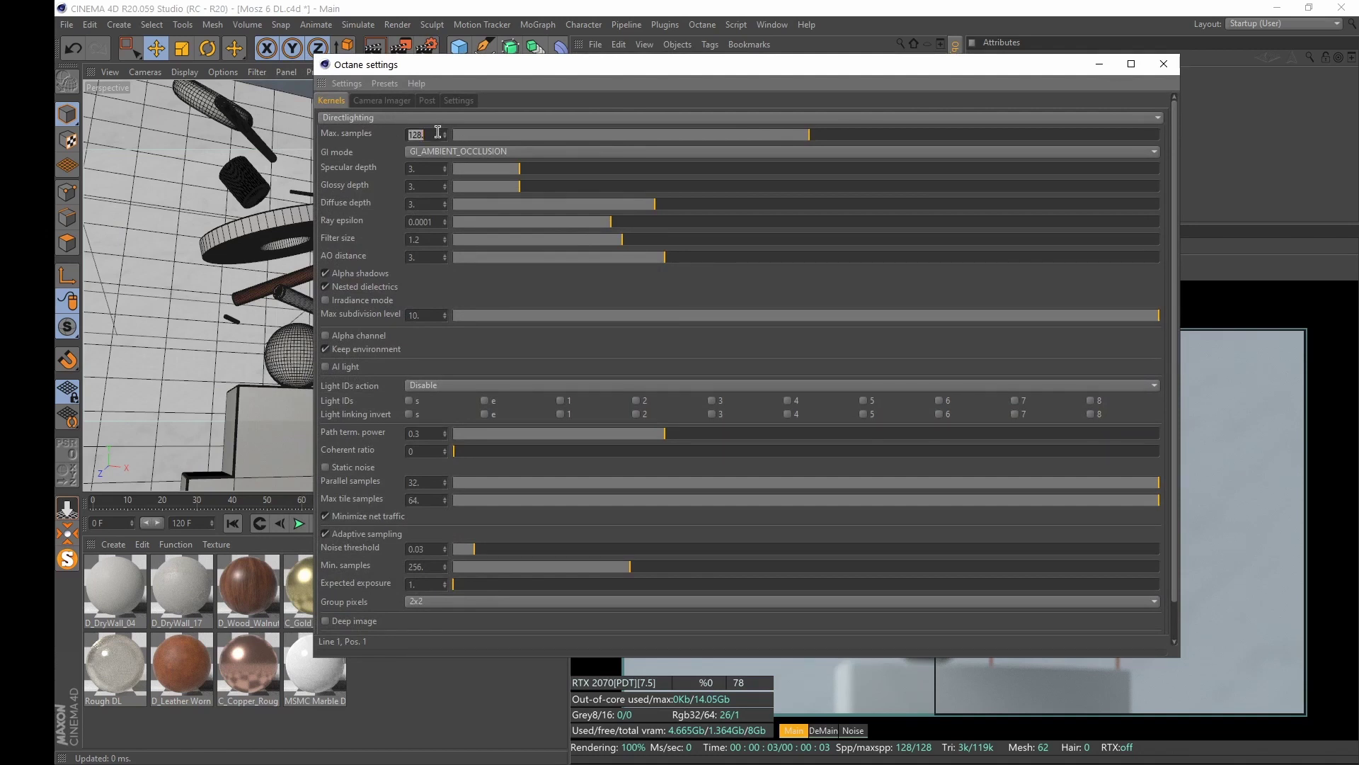
pyautogui.press('BackSpace')
pyautogui.press('Return')
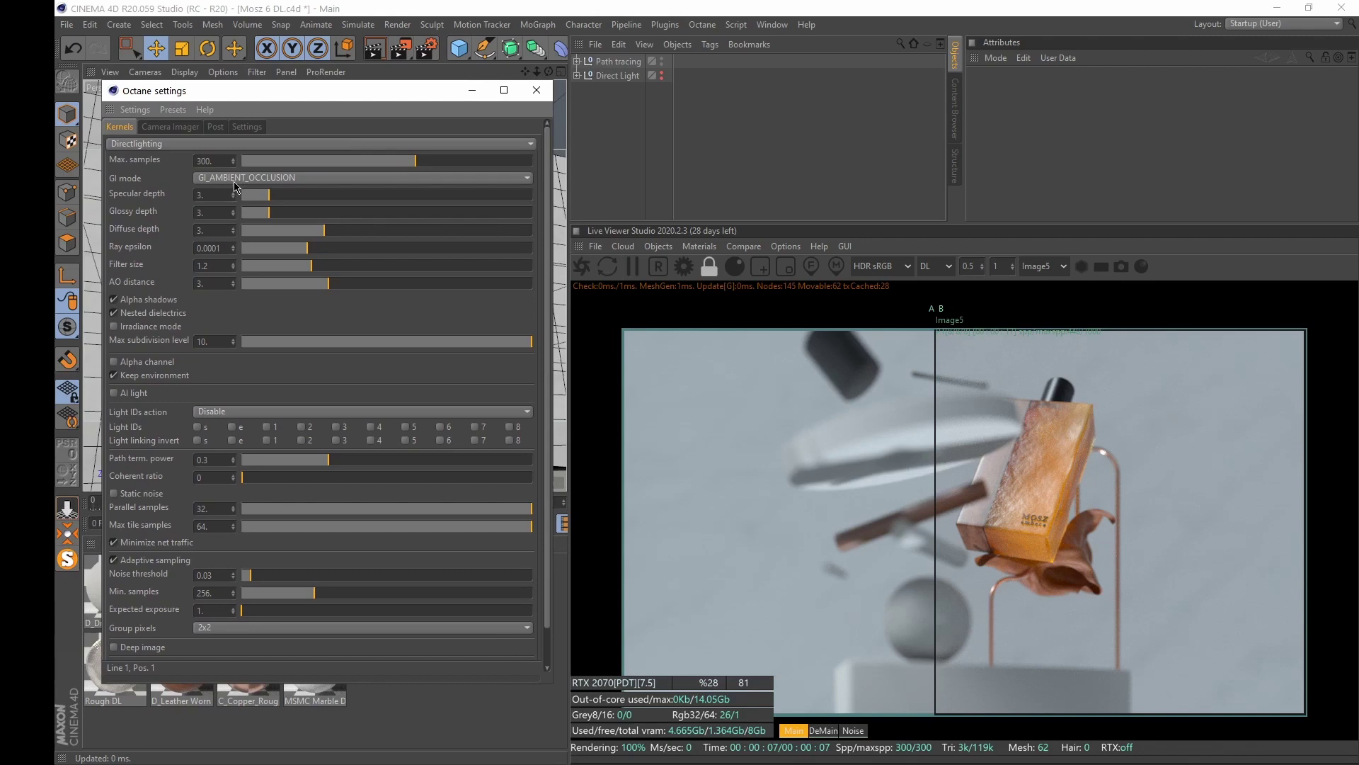
# Try the GI_NONE mode against the stored image across the bottle, and return the GI mode to GI_AMBIENT_OCCLUSION
pyautogui.click(230, 178)
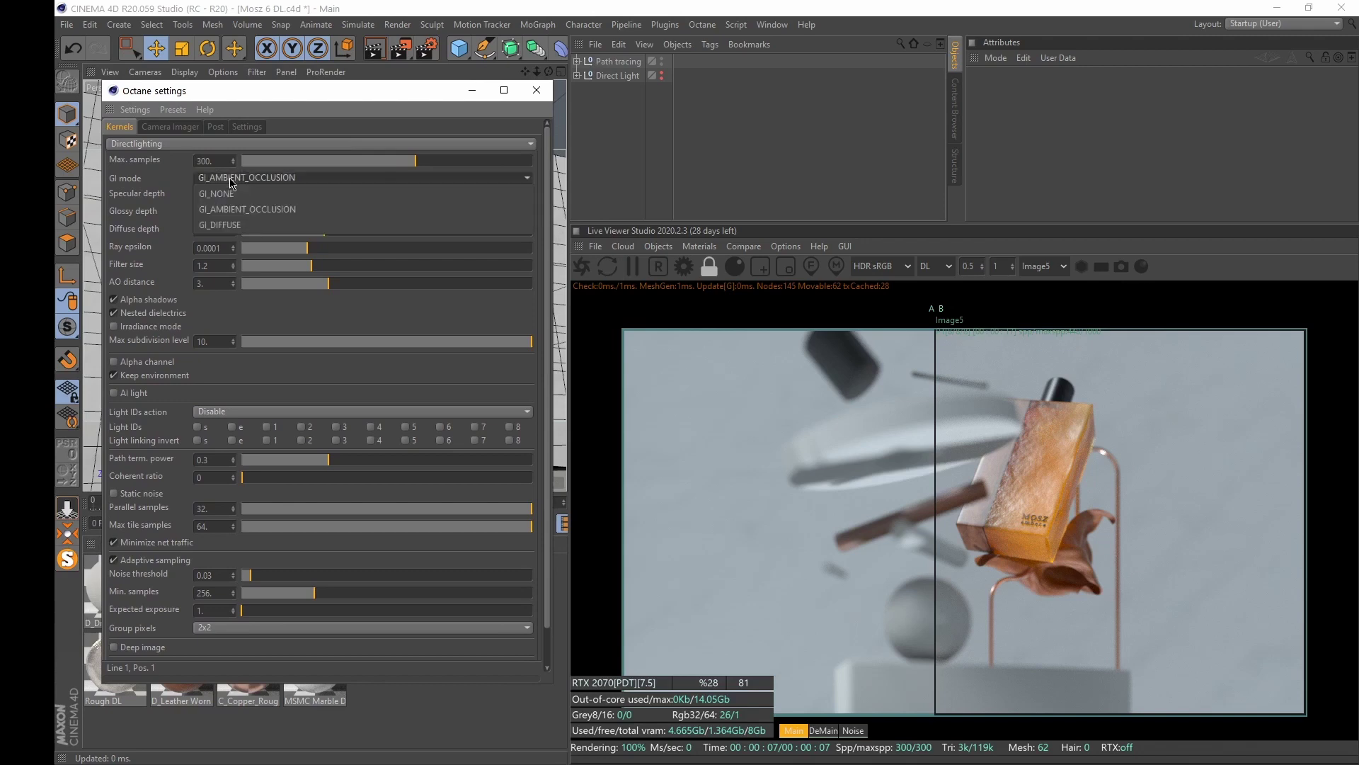
pyautogui.click(216, 193)
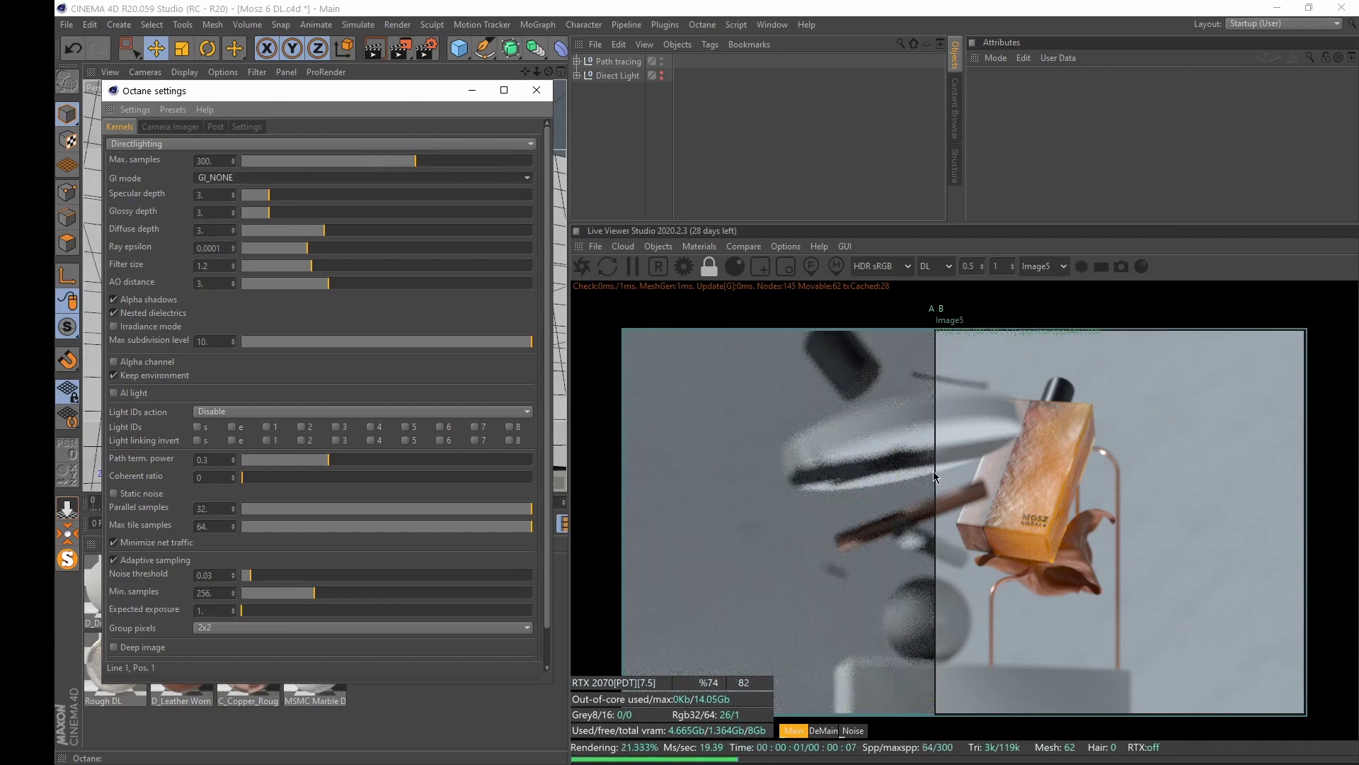
pyautogui.moveTo(936, 473); pyautogui.dragTo(1133, 487)
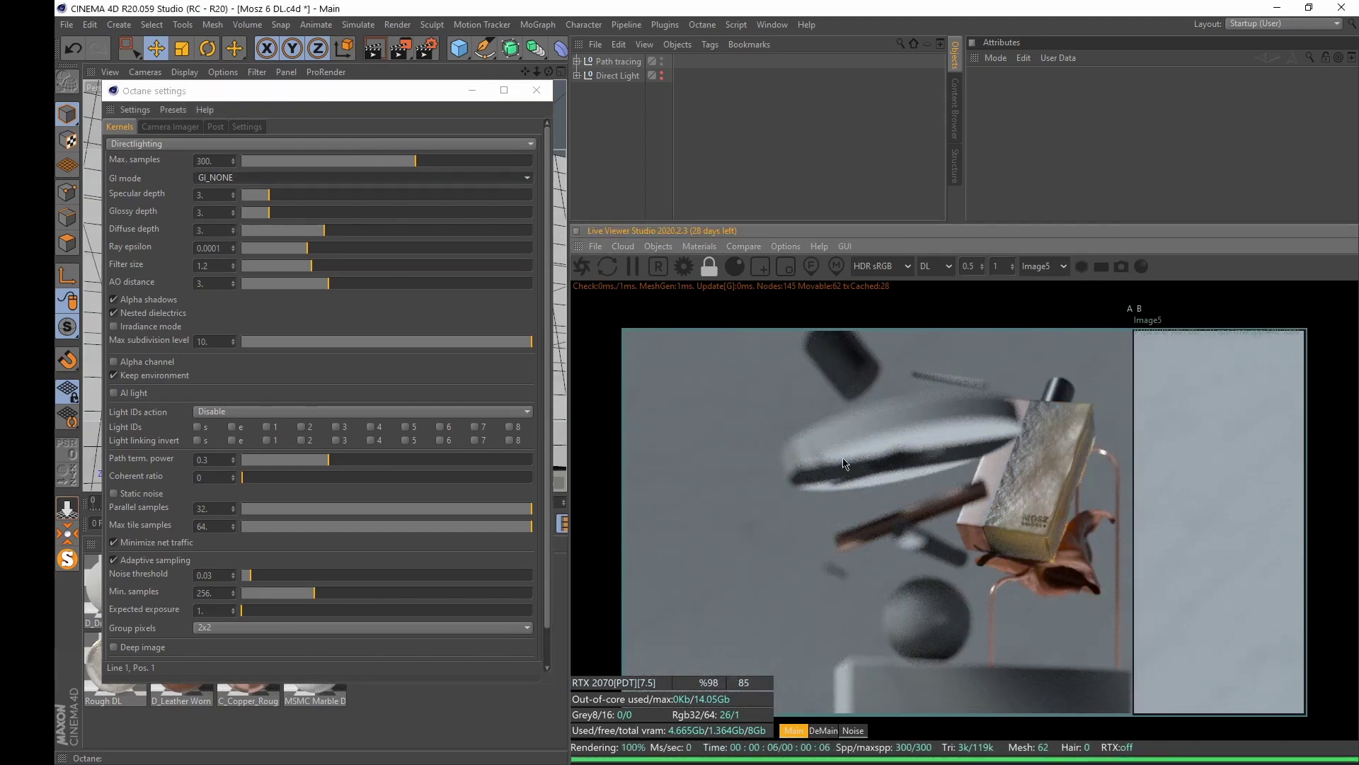
pyautogui.click(234, 177)
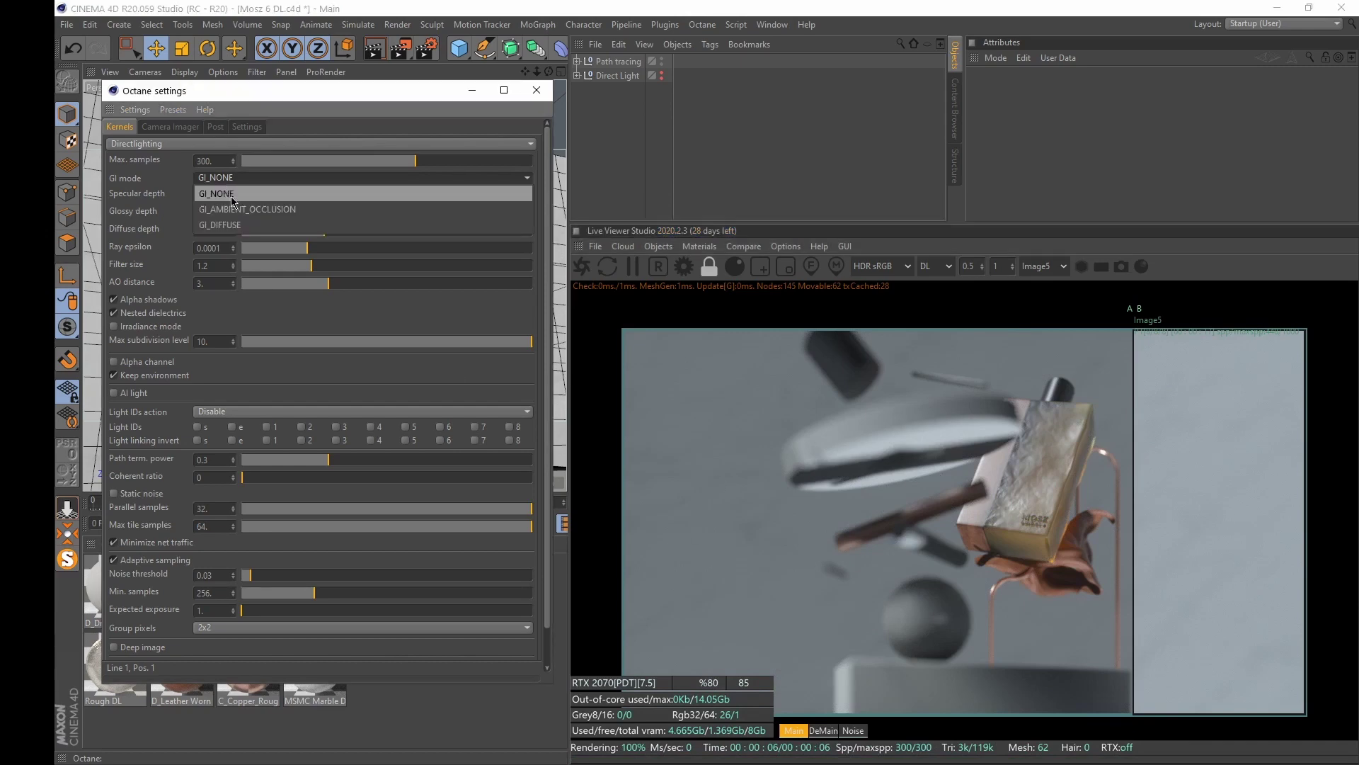
pyautogui.click(236, 207)
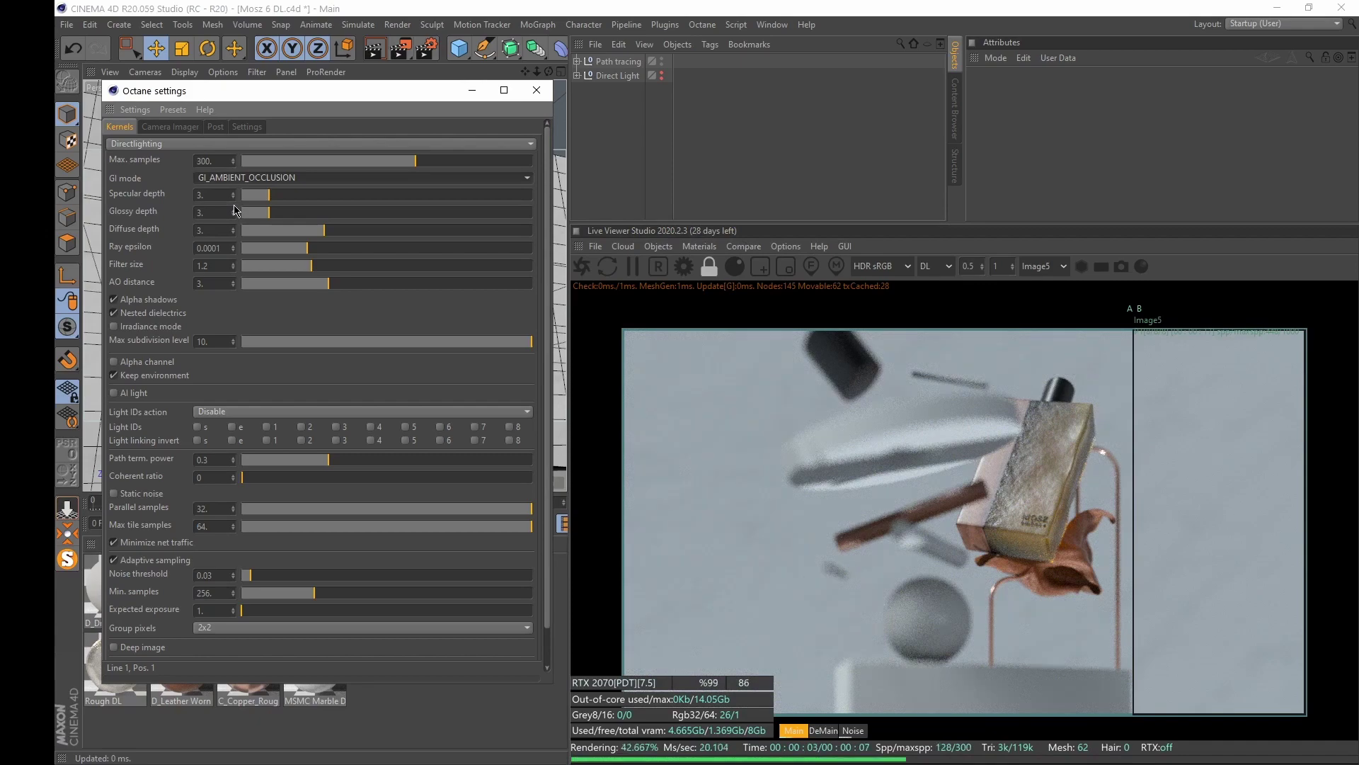
# Set the GI mode to GI_DIFFUSE and compare the bottle's render with the stored path-traced image
pyautogui.click(224, 178)
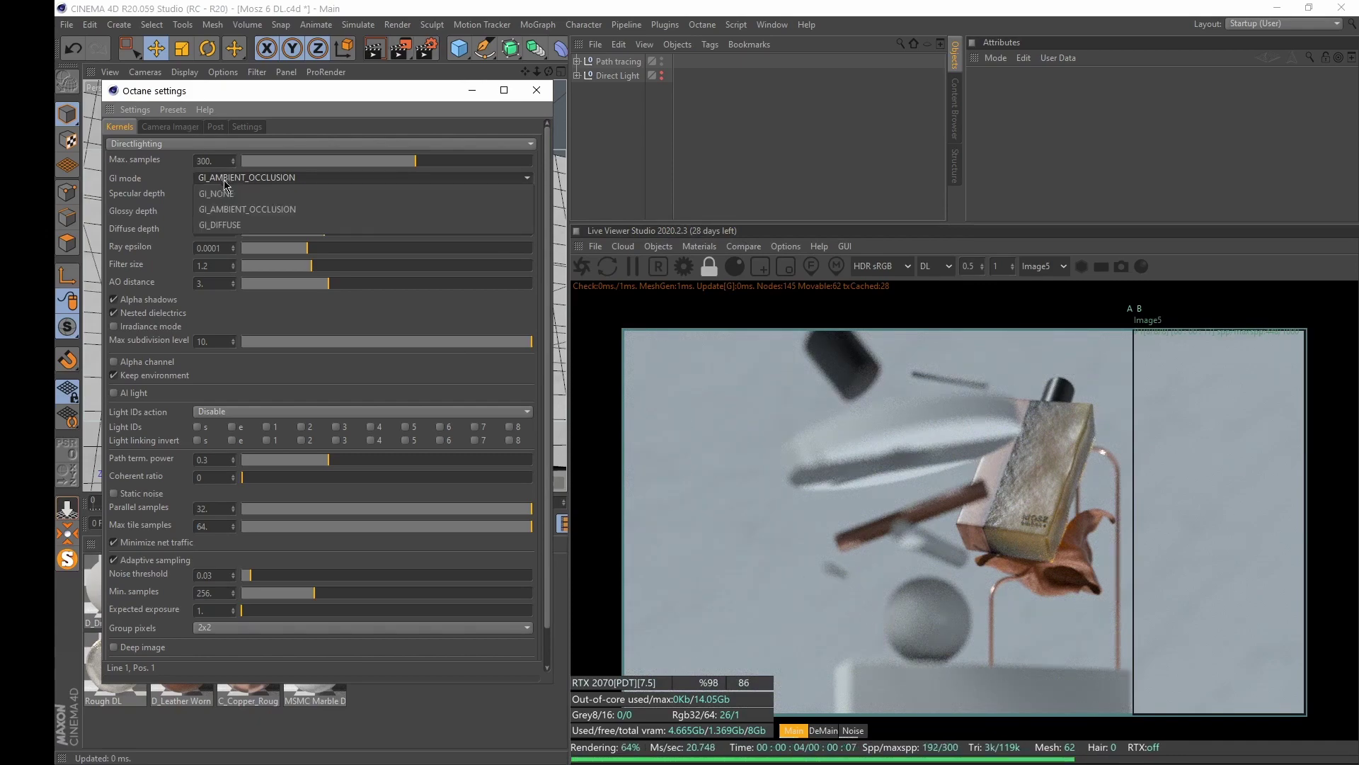
pyautogui.click(236, 225)
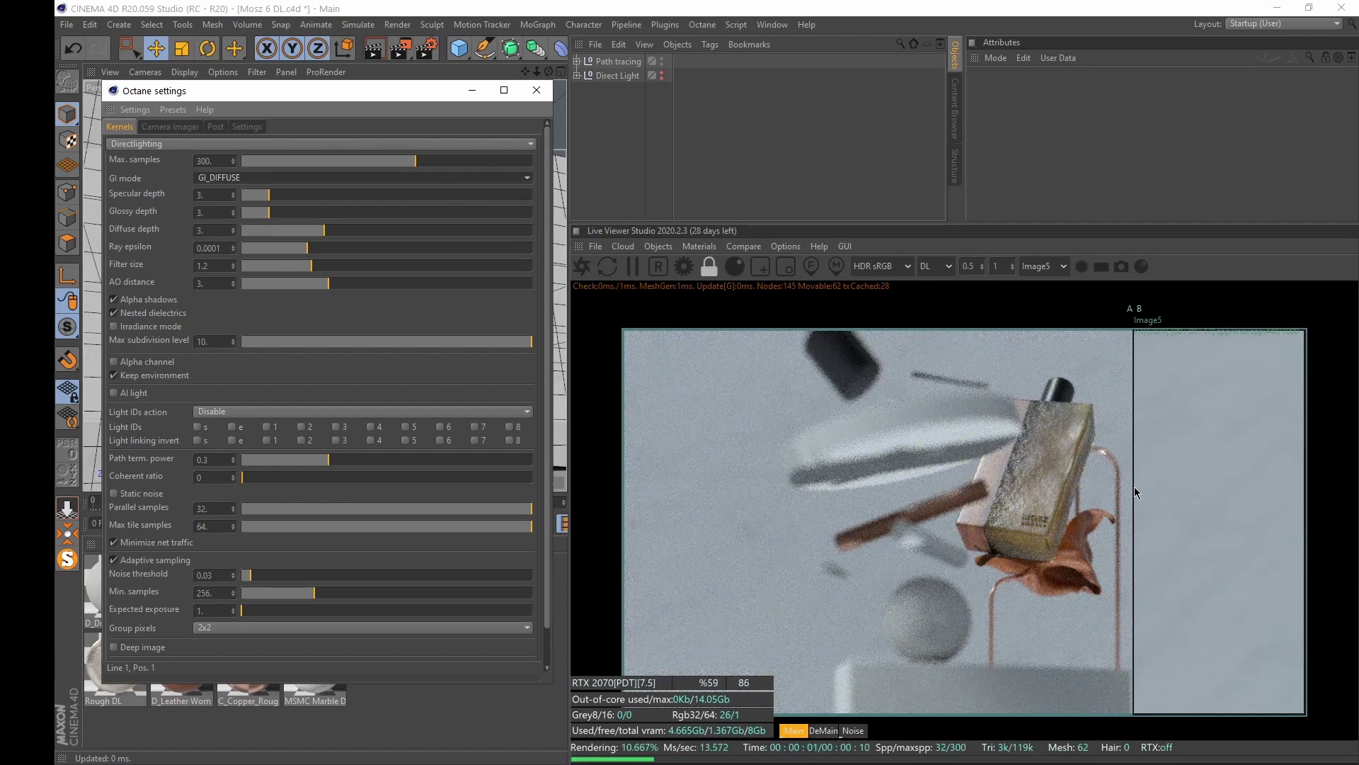
pyautogui.moveTo(1135, 492); pyautogui.dragTo(929, 512)
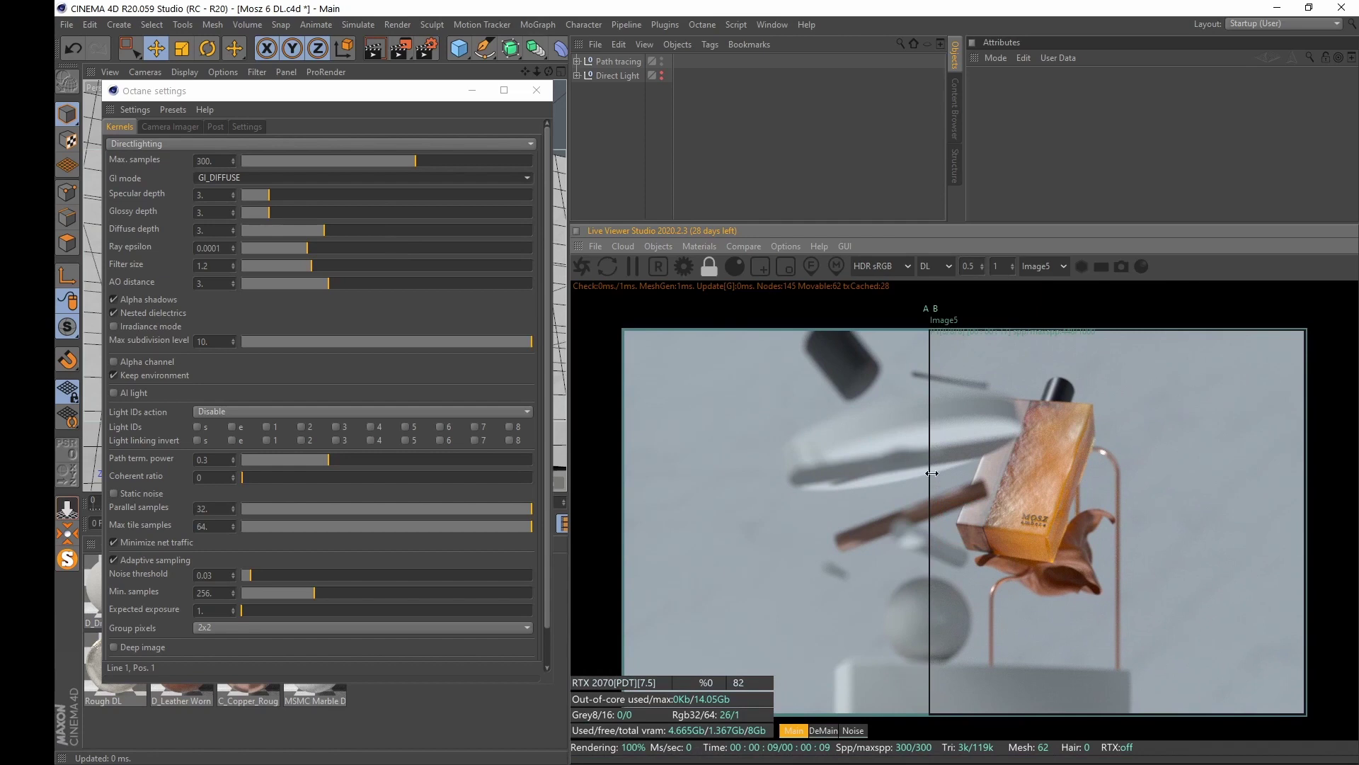
pyautogui.moveTo(931, 473); pyautogui.dragTo(909, 524)
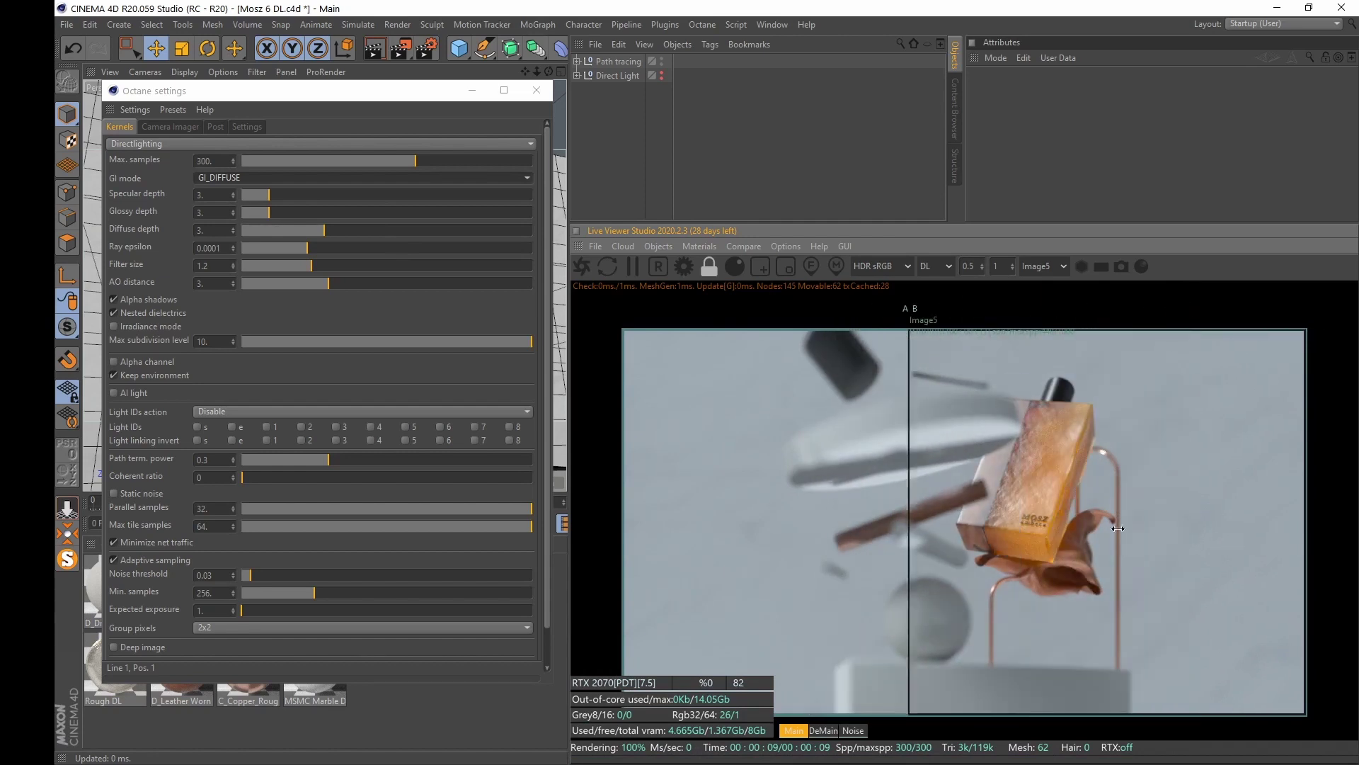
pyautogui.moveTo(1118, 528); pyautogui.dragTo(1040, 525)
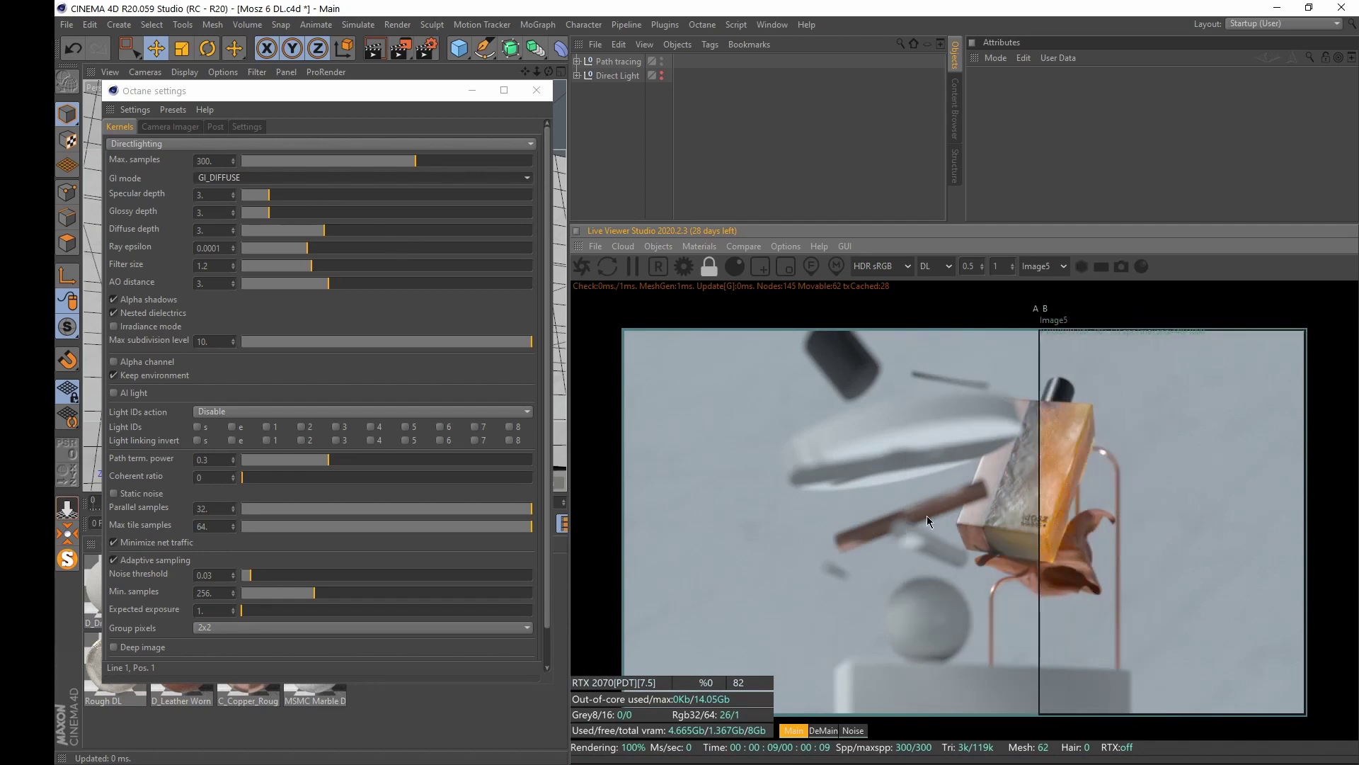
# Set the specular depth to 8 and the glossy depth to 5, comparing the render with the stored image
pyautogui.click(220, 197)
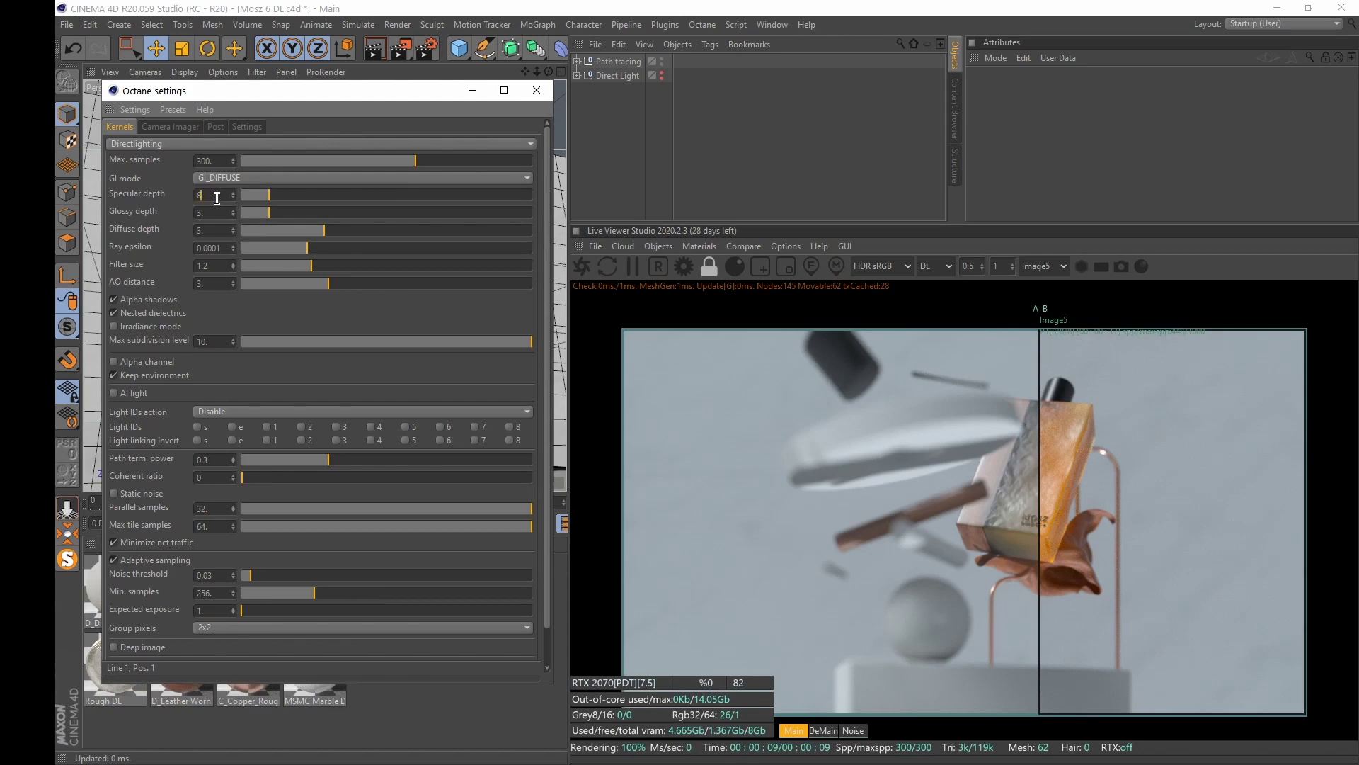
pyautogui.press('Return')
pyautogui.moveTo(1040, 538); pyautogui.dragTo(759, 587)
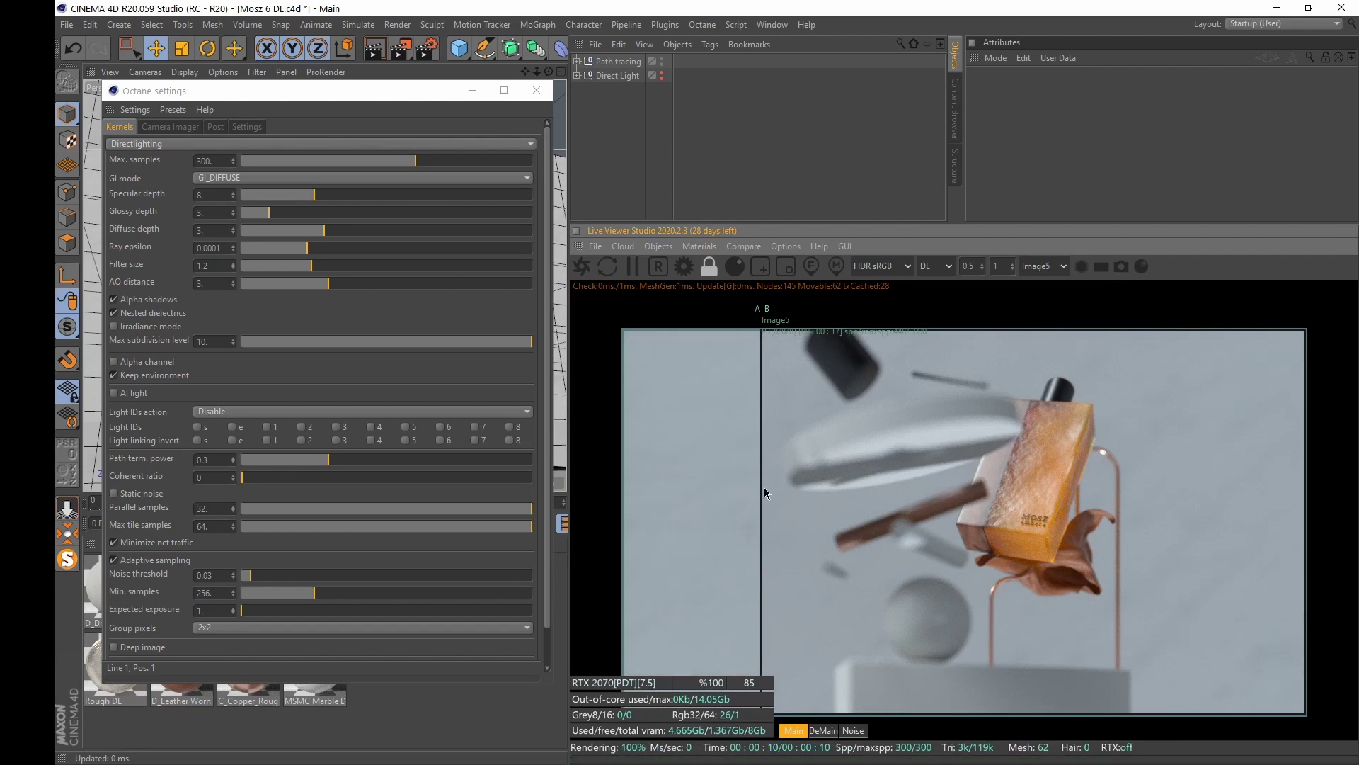
pyautogui.moveTo(763, 487); pyautogui.dragTo(935, 489)
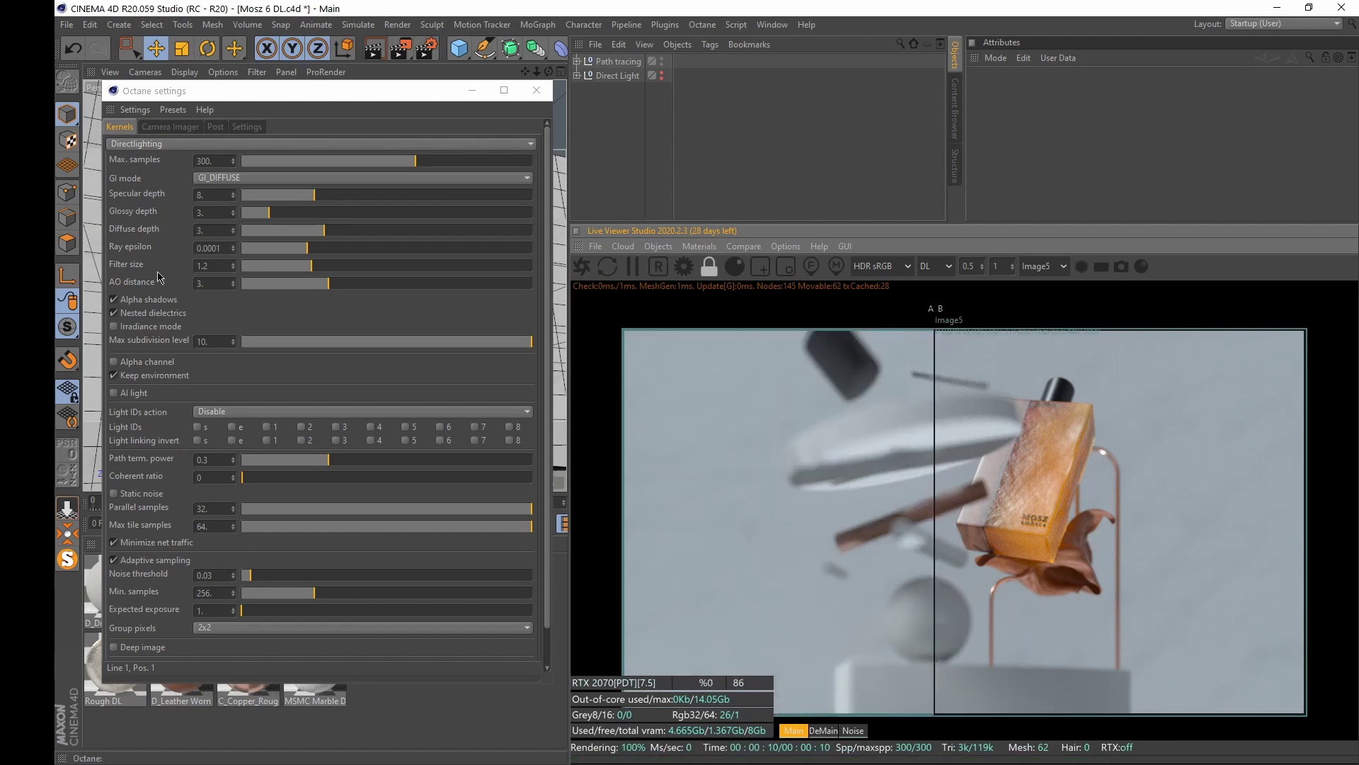
pyautogui.click(210, 212)
pyautogui.press('Return')
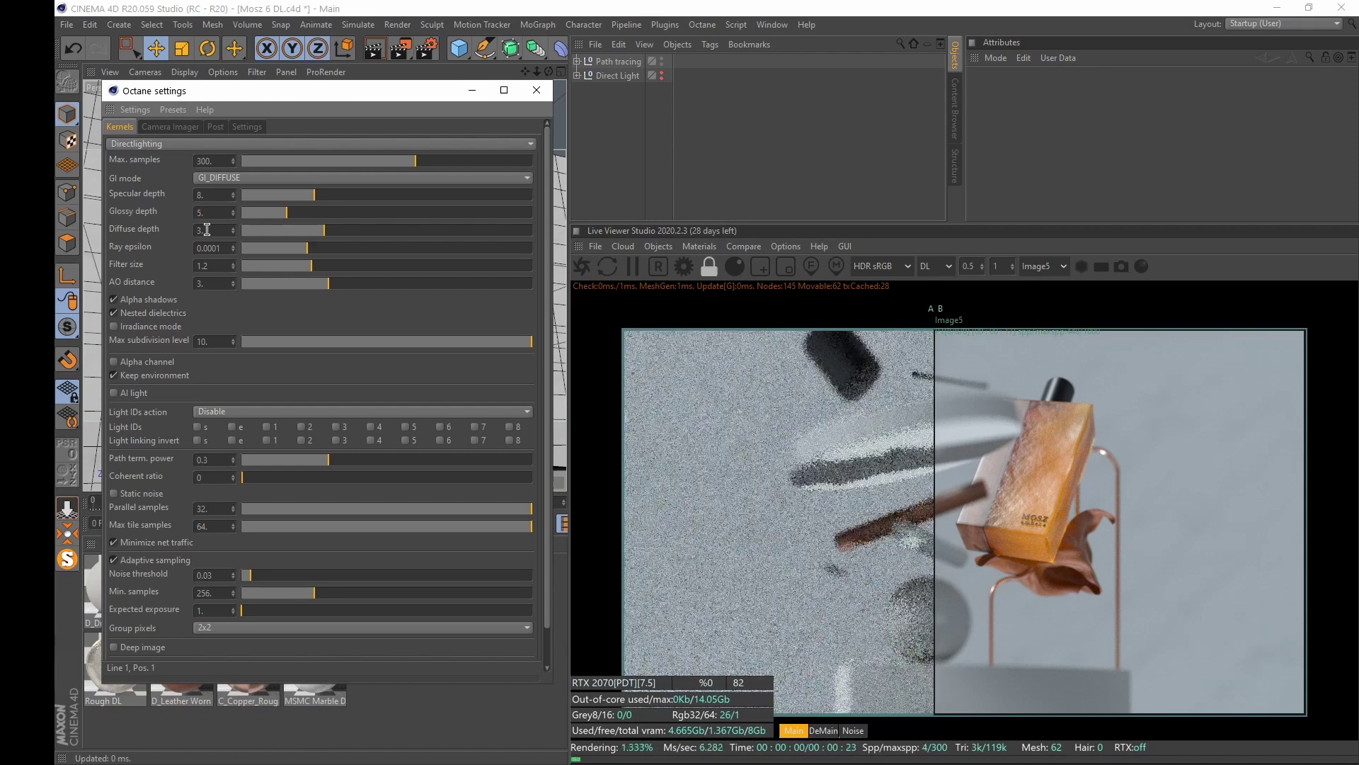
# Try a diffuse depth of 1 and compare the render with the stored image
pyautogui.click(222, 231)
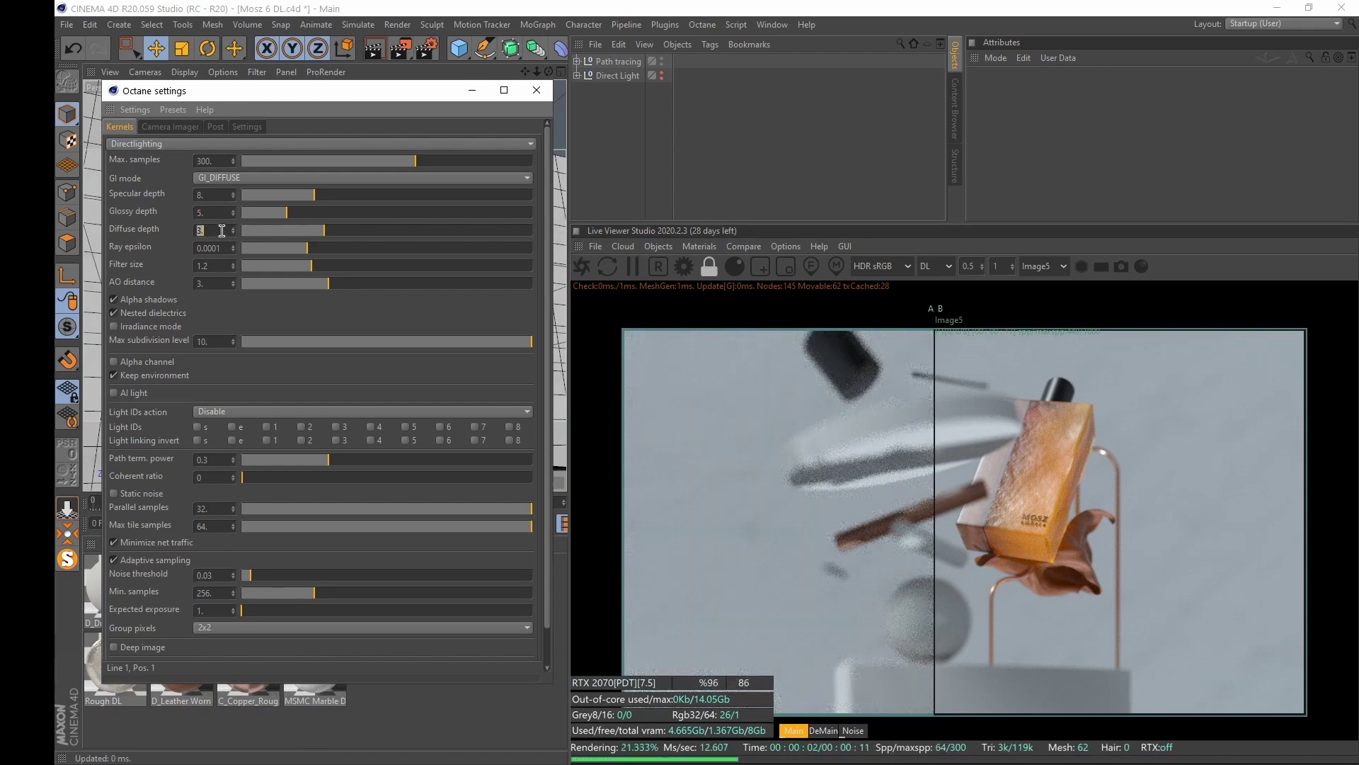
pyautogui.write('1')
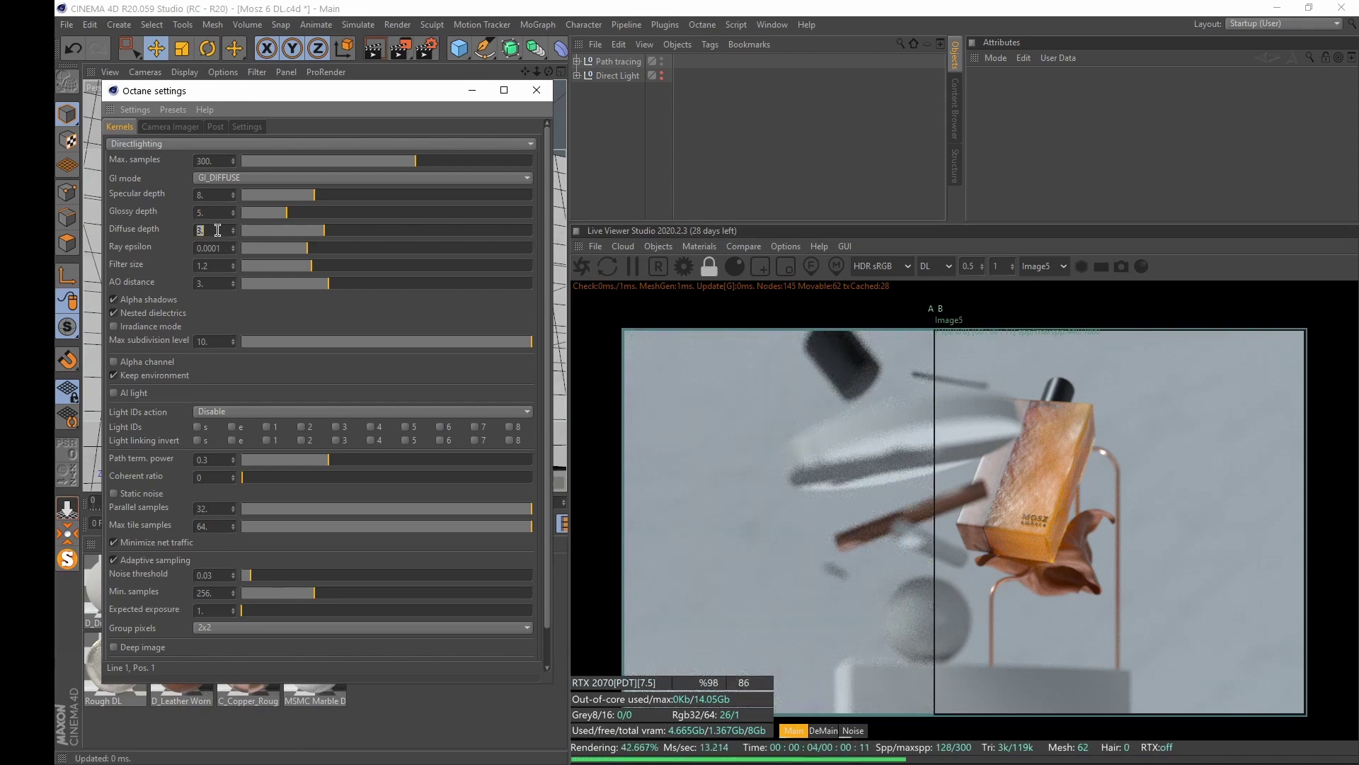
pyautogui.press('Return')
pyautogui.moveTo(936, 467); pyautogui.dragTo(928, 502)
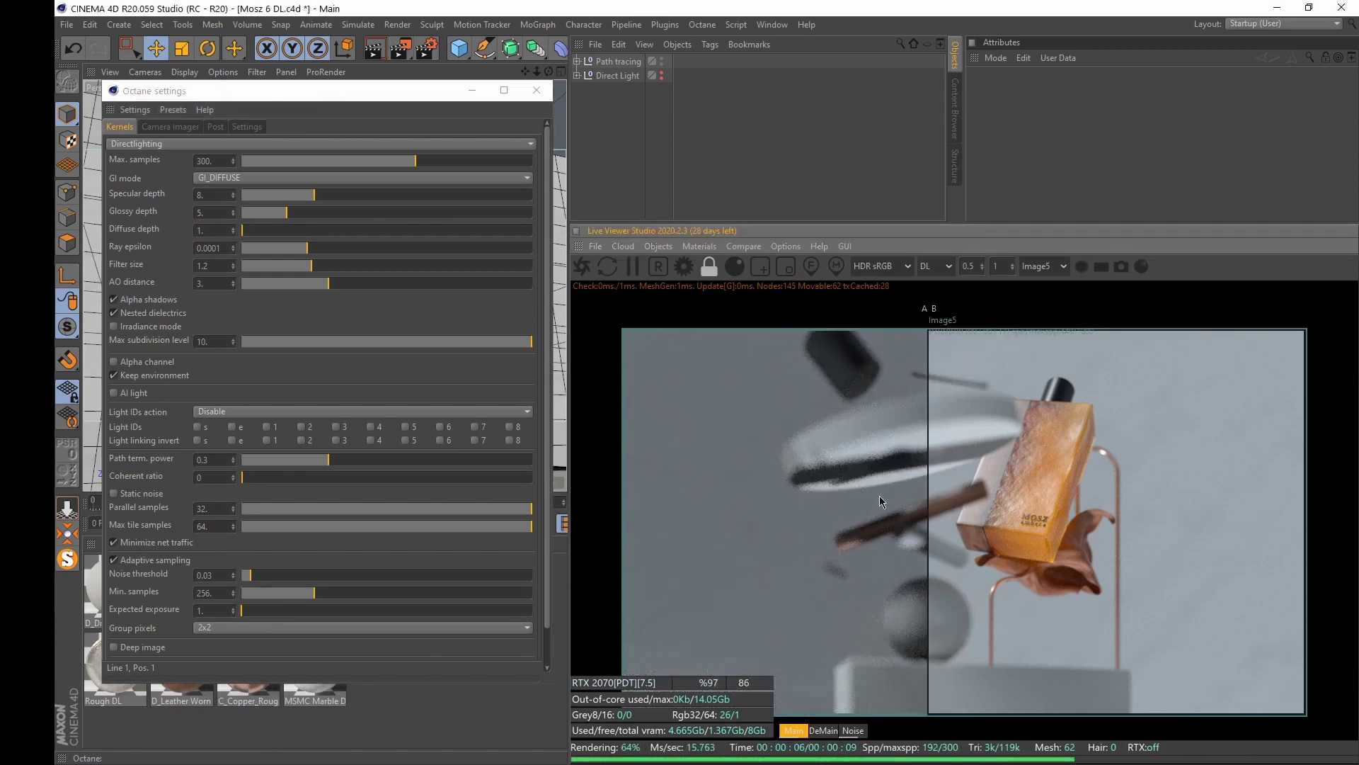
# Try diffuse depths of 2 and 3 in the Directlighting kernel
pyautogui.doubleClick(201, 230)
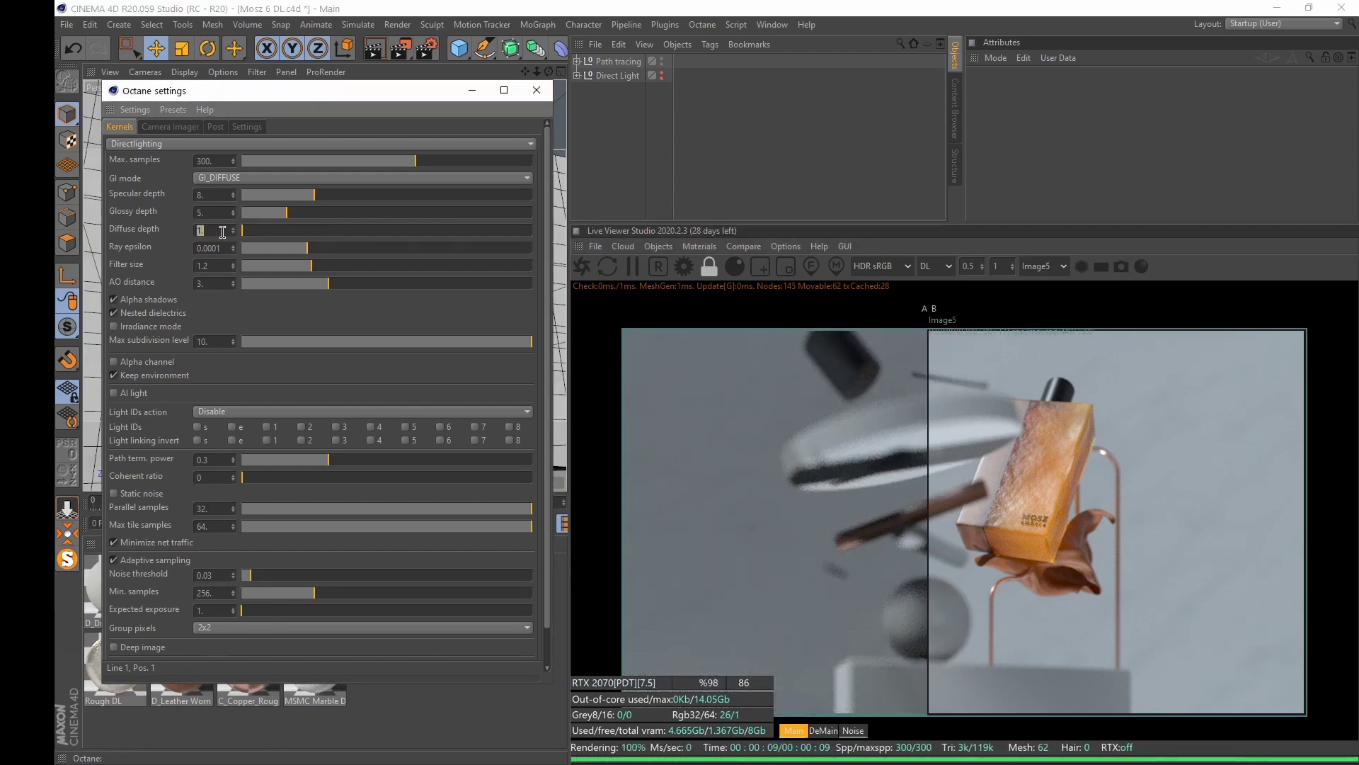
pyautogui.write('2')
pyautogui.press('Return')
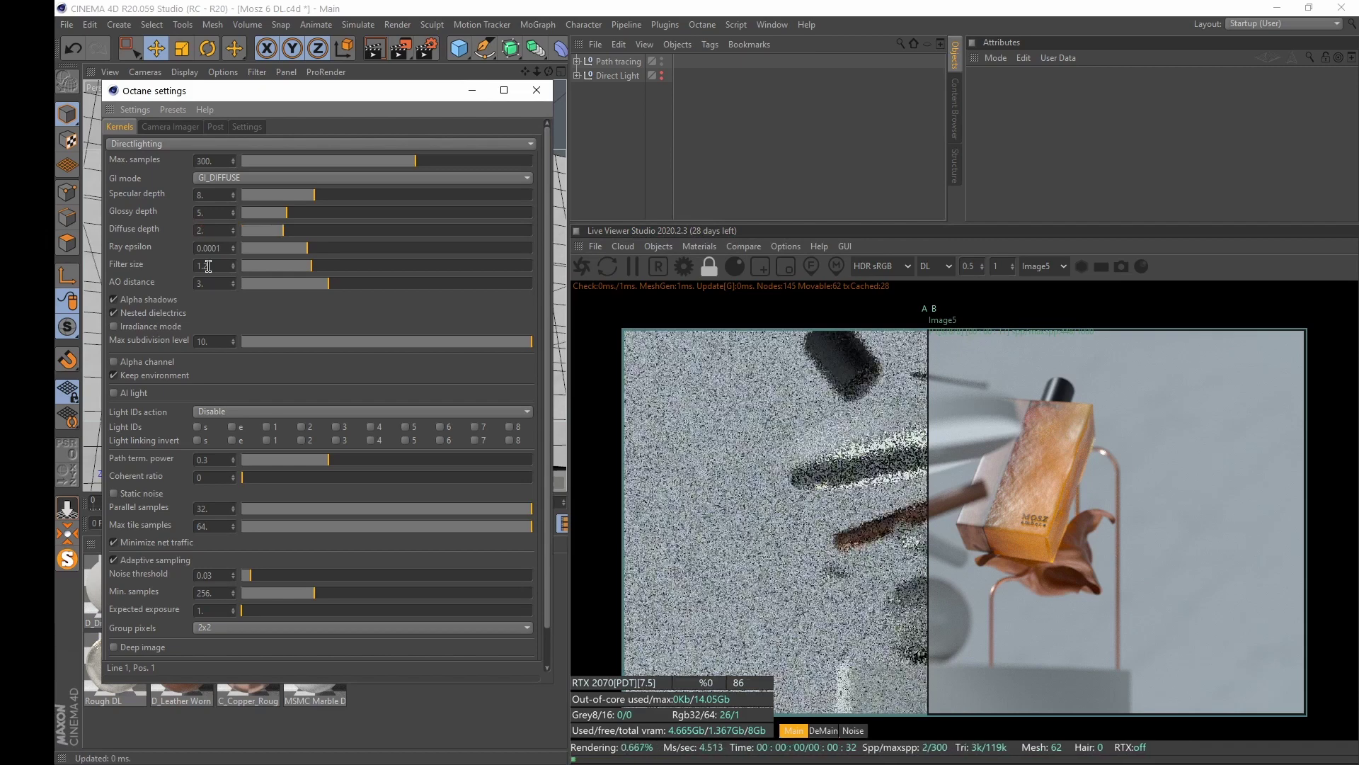
pyautogui.write('3')
pyautogui.press('Return')
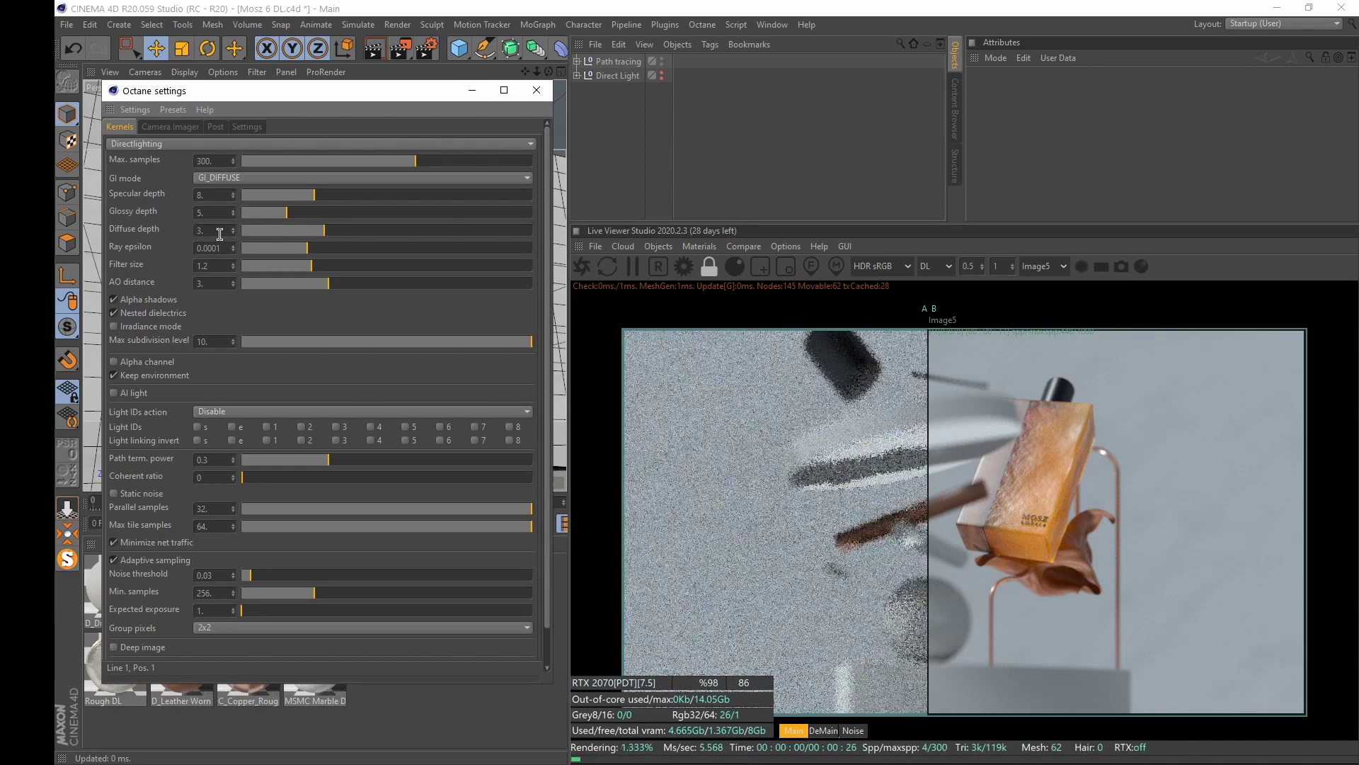
# Try a diffuse depth of 5 in the Directlighting kernel
pyautogui.doubleClick(214, 231)
pyautogui.write('5')
pyautogui.press('Return')
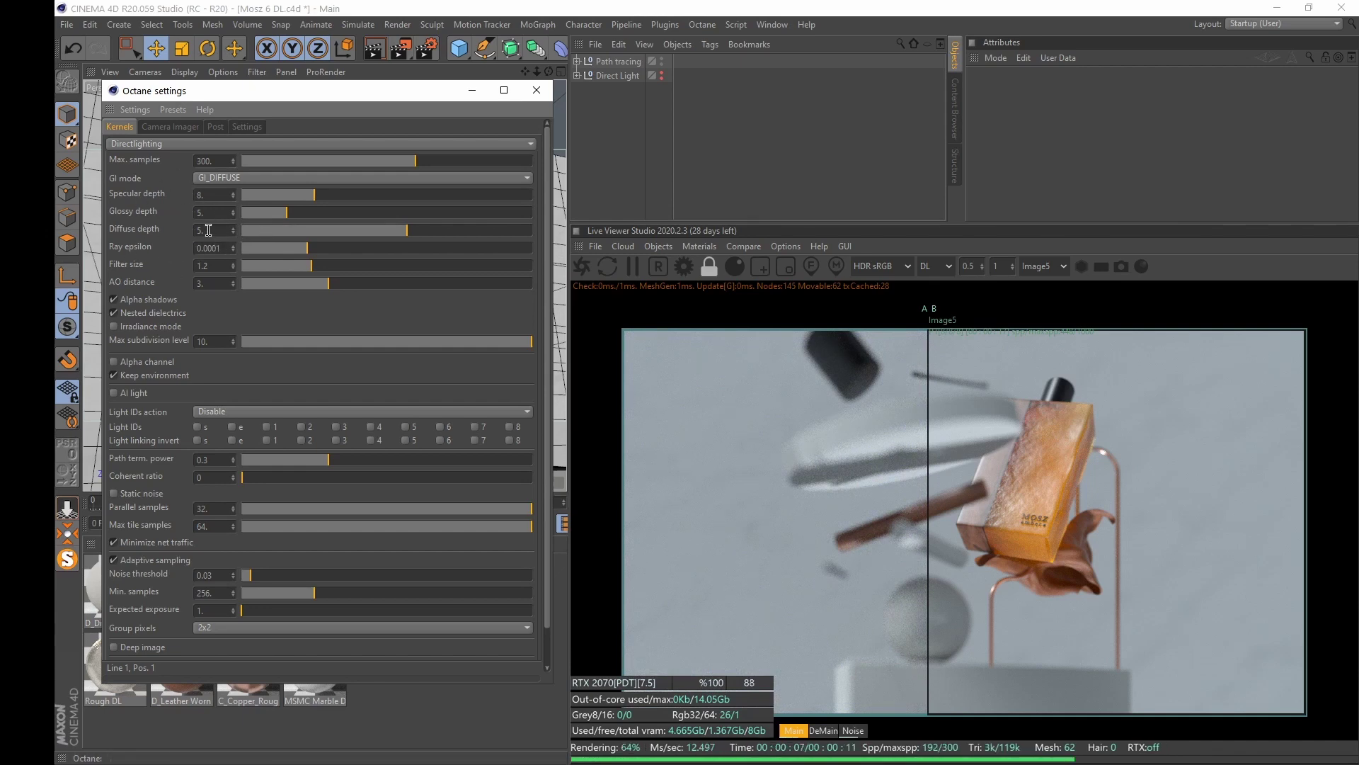
# Try the minimum diffuse depth of 1, and set the Directlighting kernel's diffuse depth to 4
pyautogui.click(266, 235)
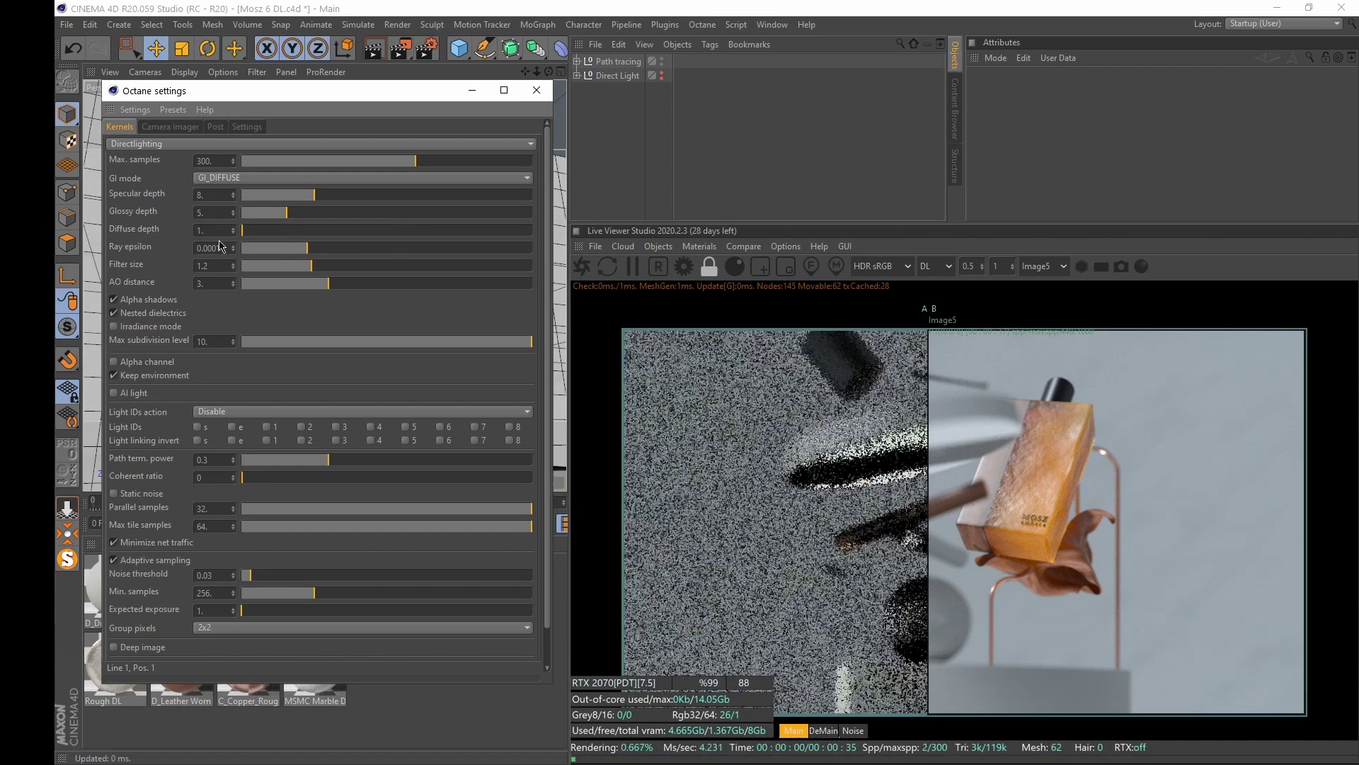
pyautogui.moveTo(283, 235); pyautogui.dragTo(366, 232)
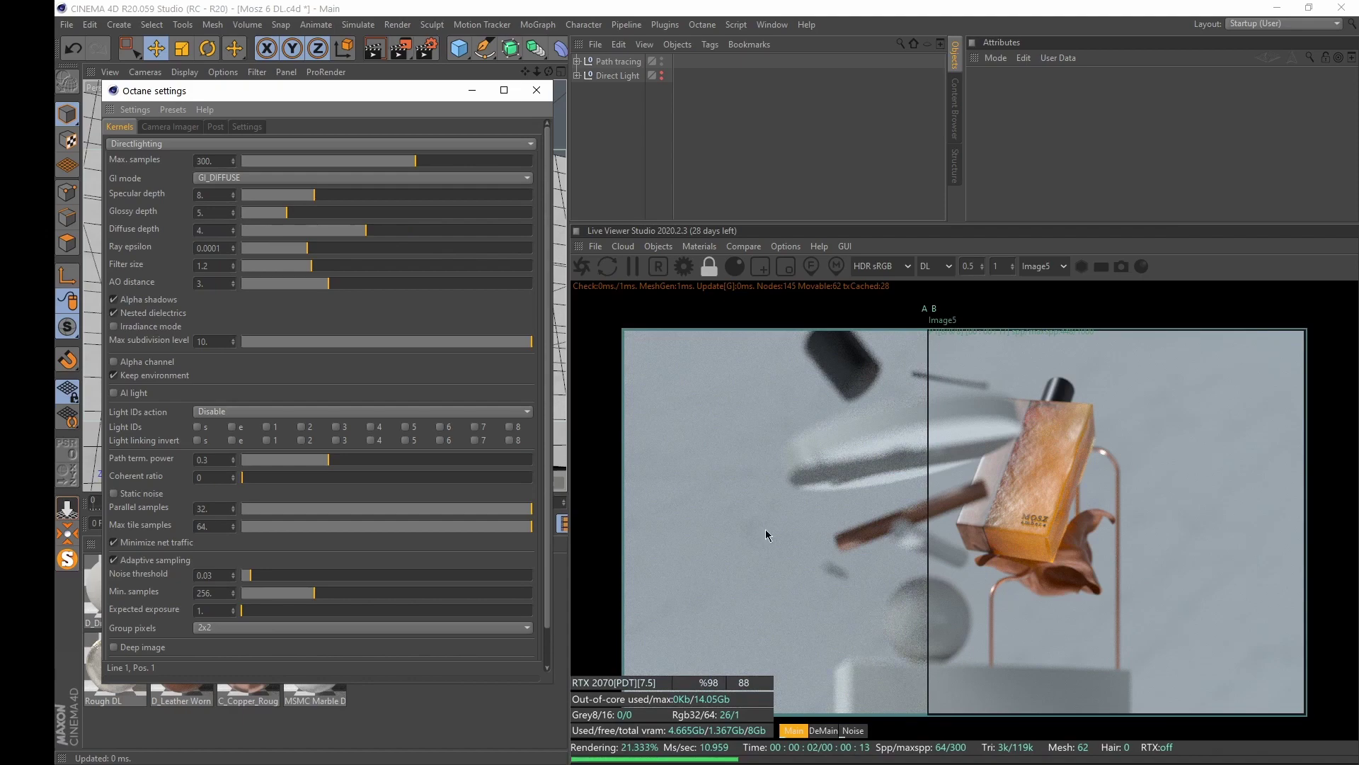
pyautogui.press('Return')
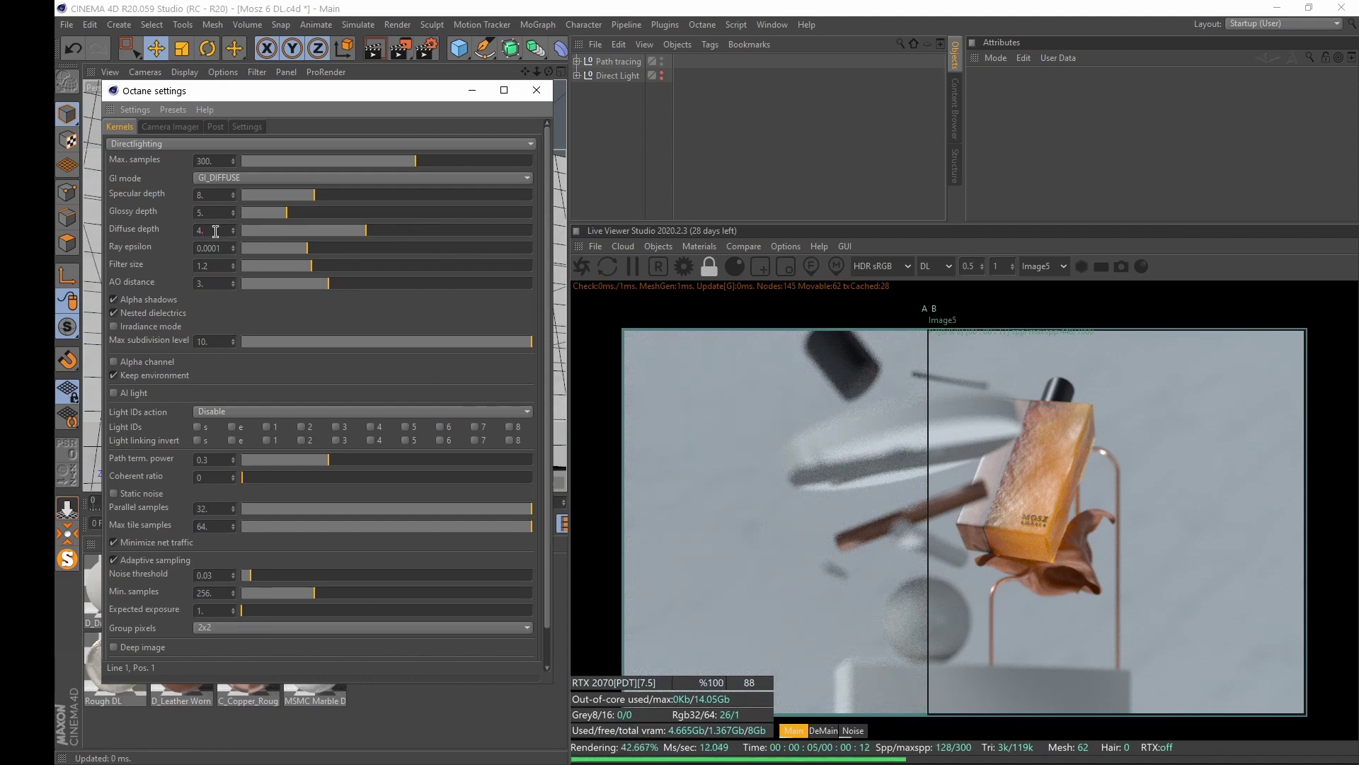
pyautogui.click(216, 231)
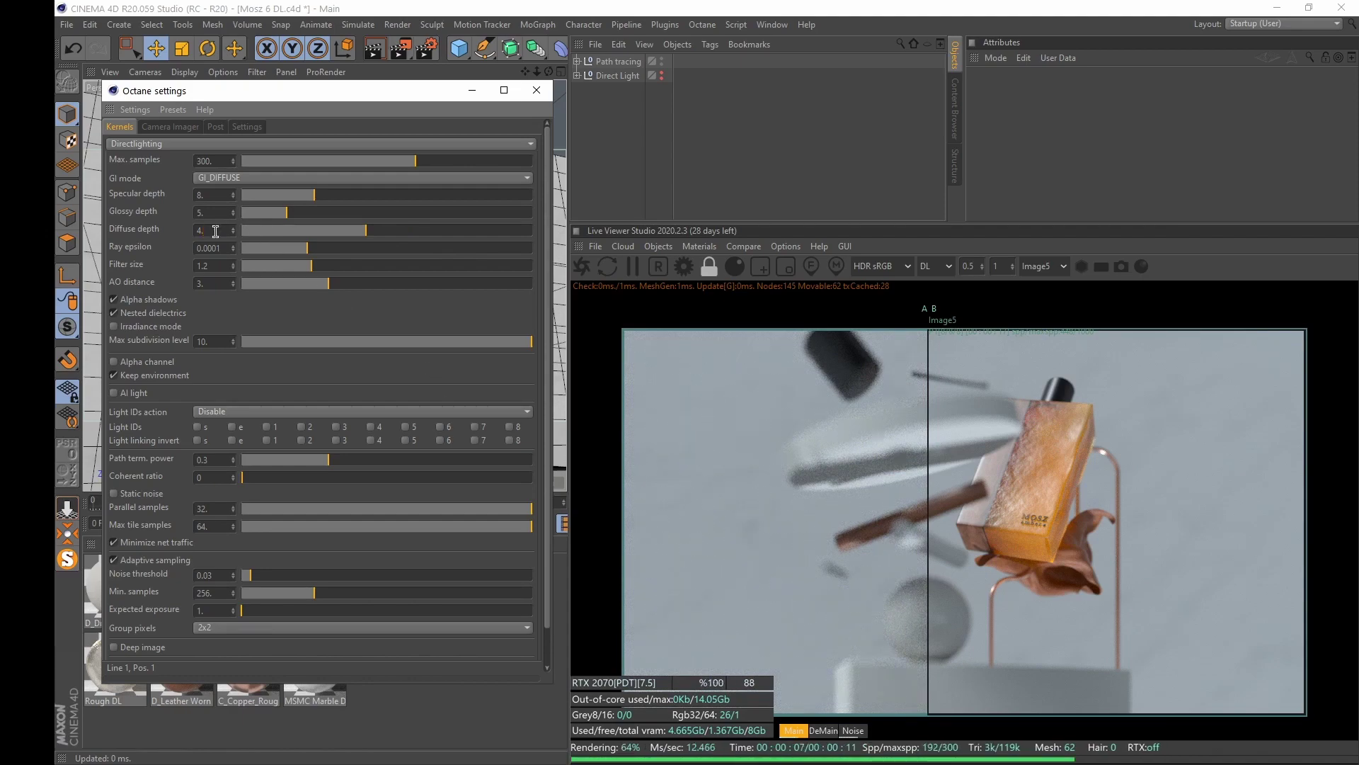
# Alternate the Directlighting kernel's diffuse depth between 5 and 4 to compare the renders, ending at 4
pyautogui.scroll(1, 215, 231)
pyautogui.scroll(-1, 215, 231)
pyautogui.scroll(1, 215, 231)
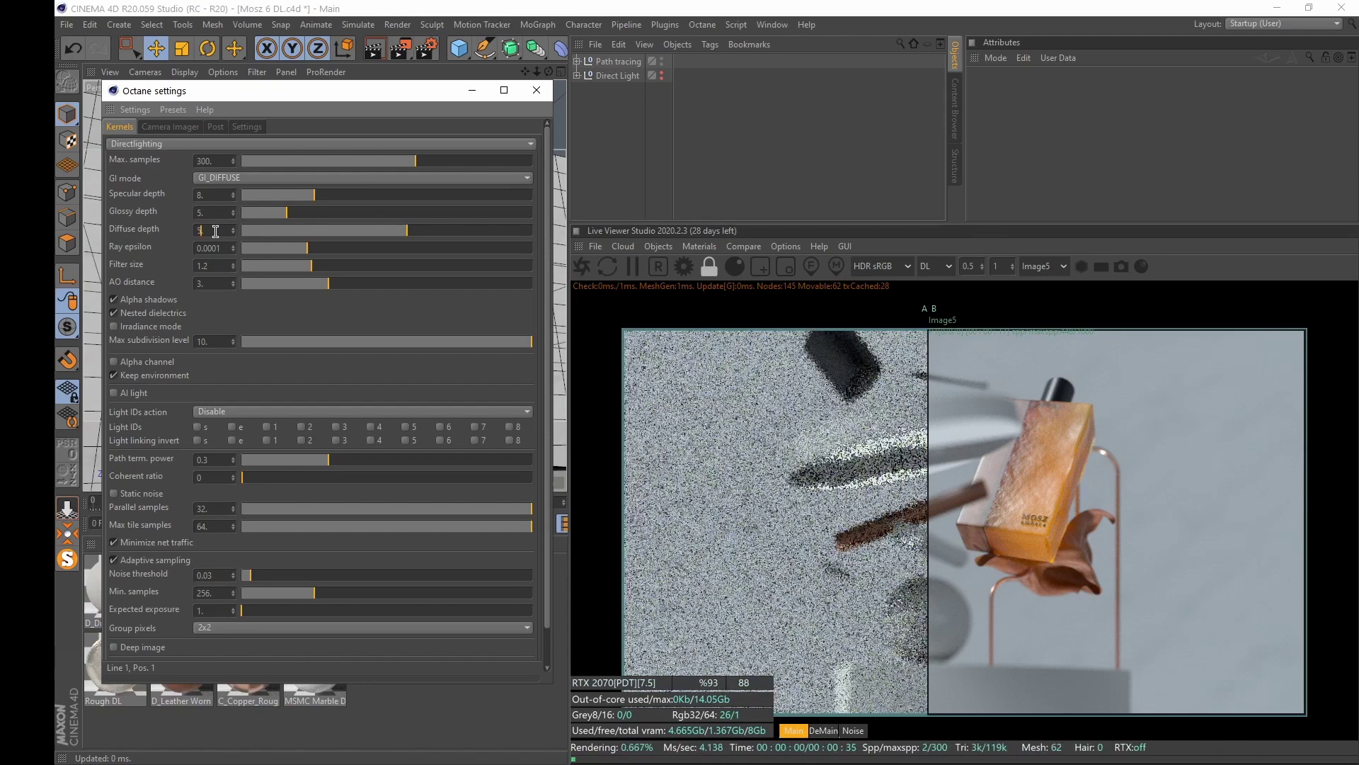
pyautogui.scroll(-1, 216, 231)
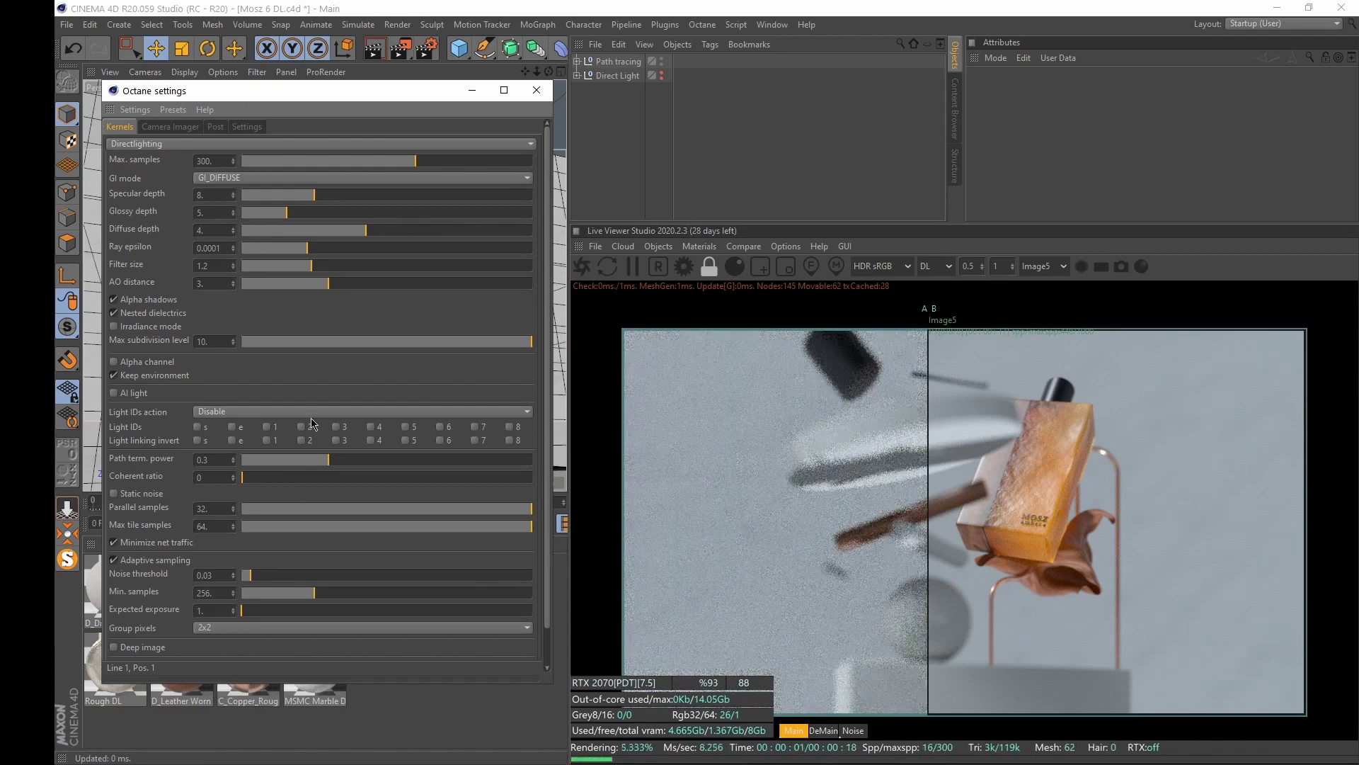
# Set the AO distance to 1 in the Directlighting kernel and compare the render with the stored image across the bottle
pyautogui.click(199, 284)
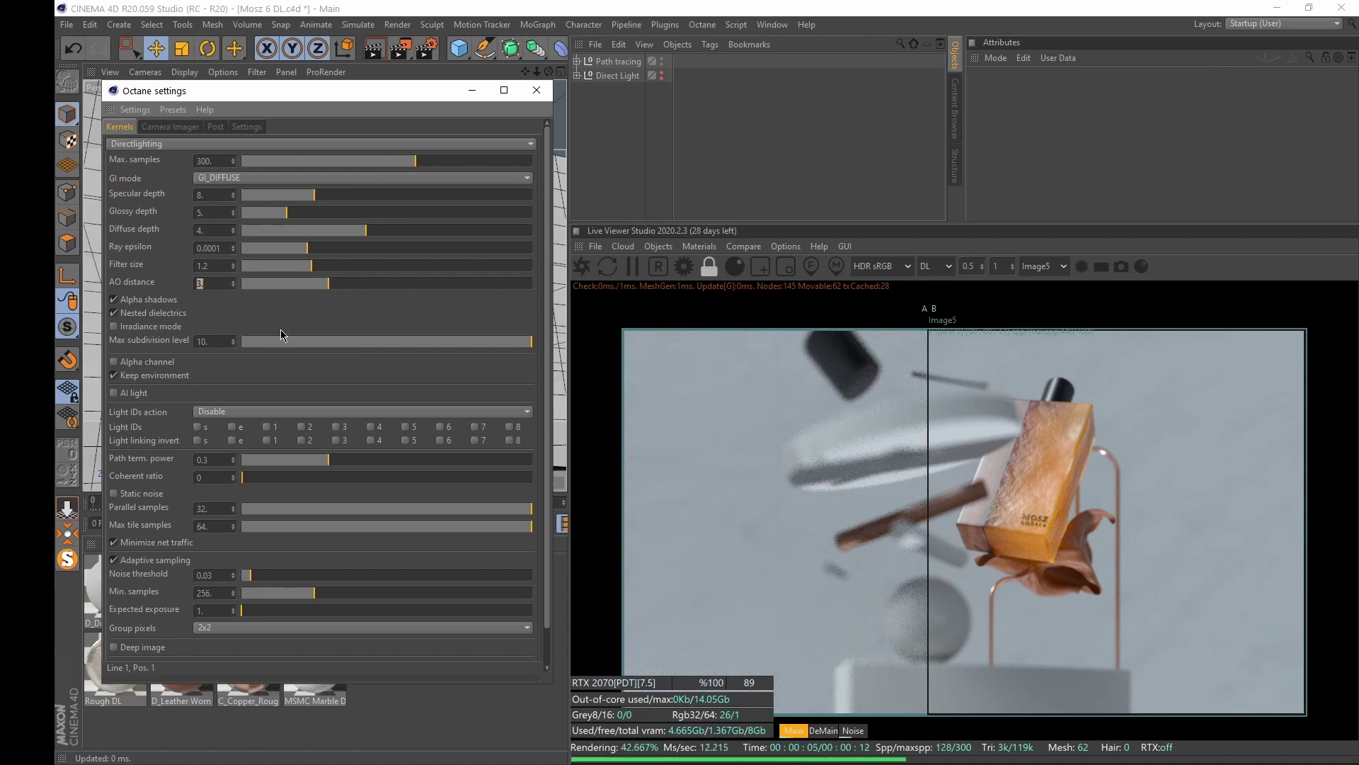
pyautogui.write('1')
pyautogui.press('Return')
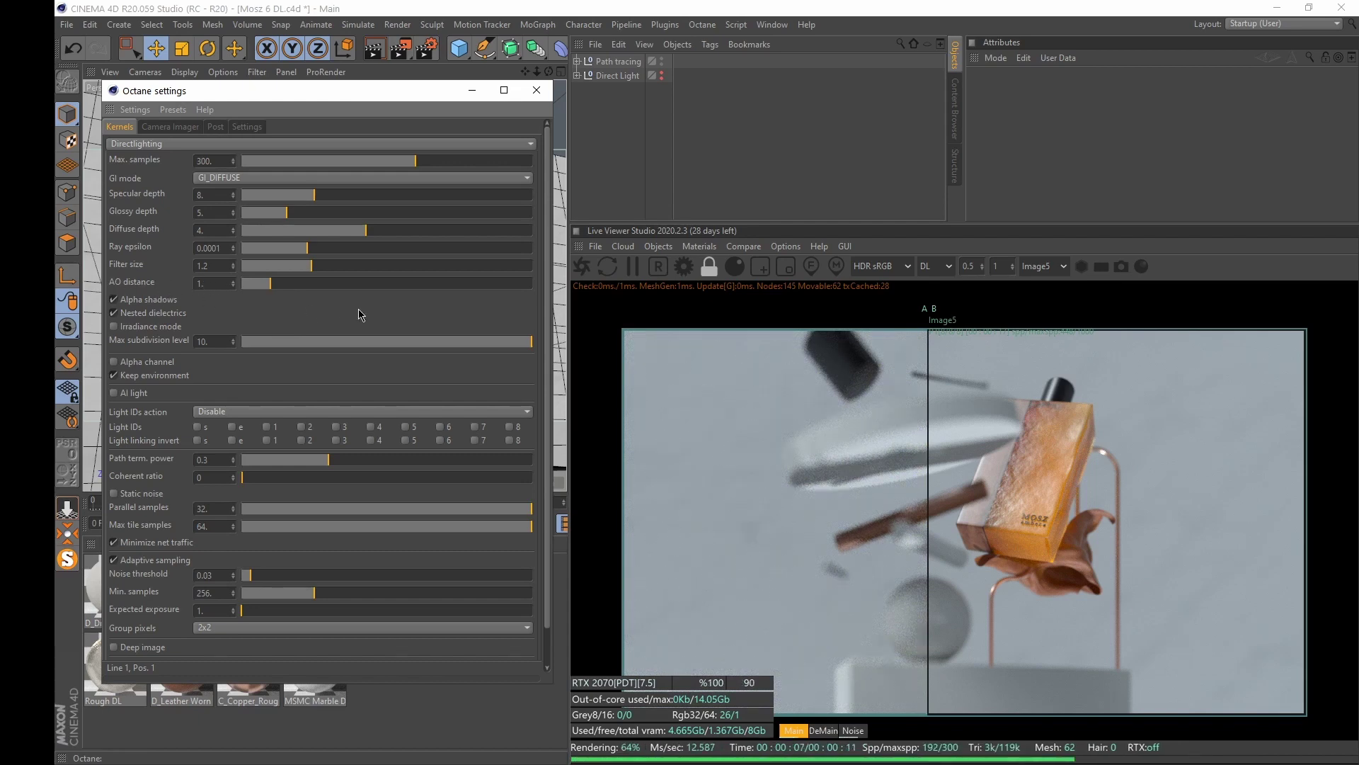
pyautogui.moveTo(928, 543); pyautogui.dragTo(881, 545)
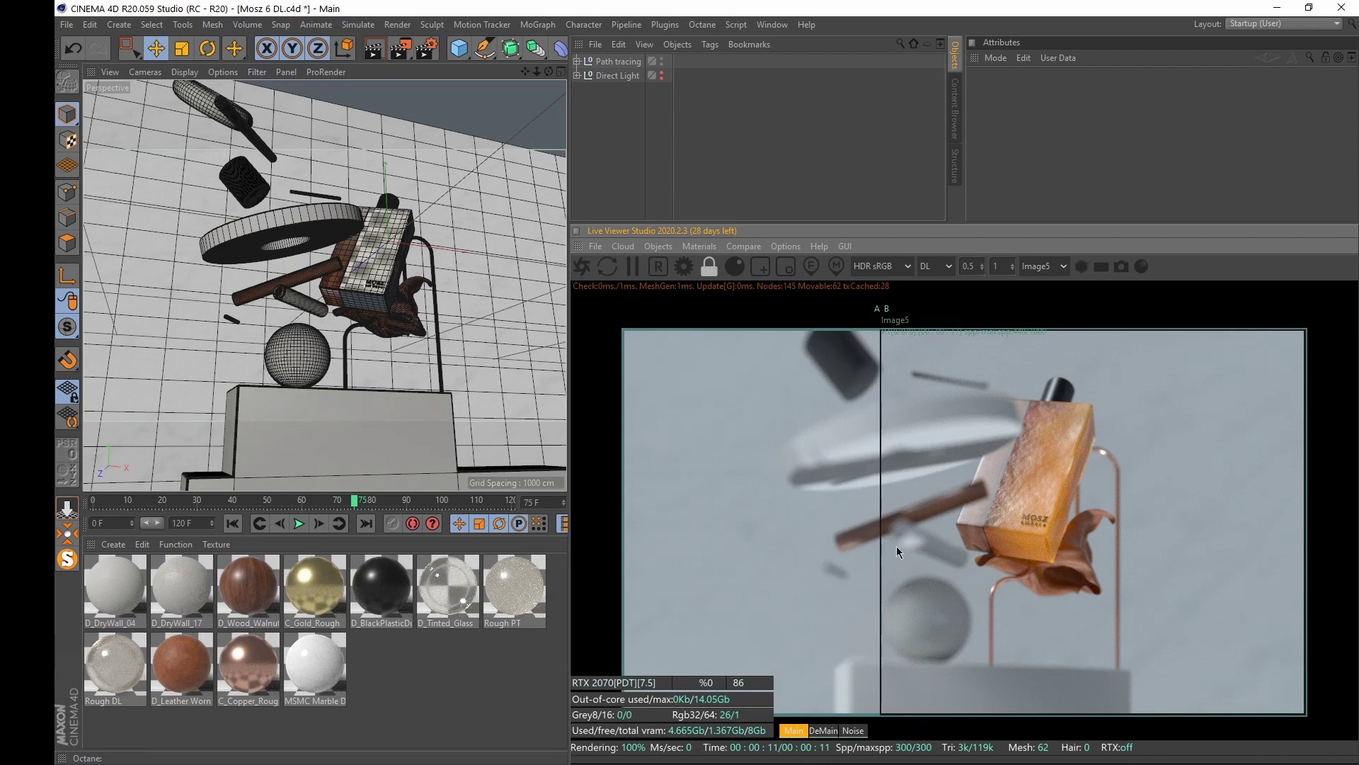
pyautogui.moveTo(881, 542); pyautogui.dragTo(1111, 548)
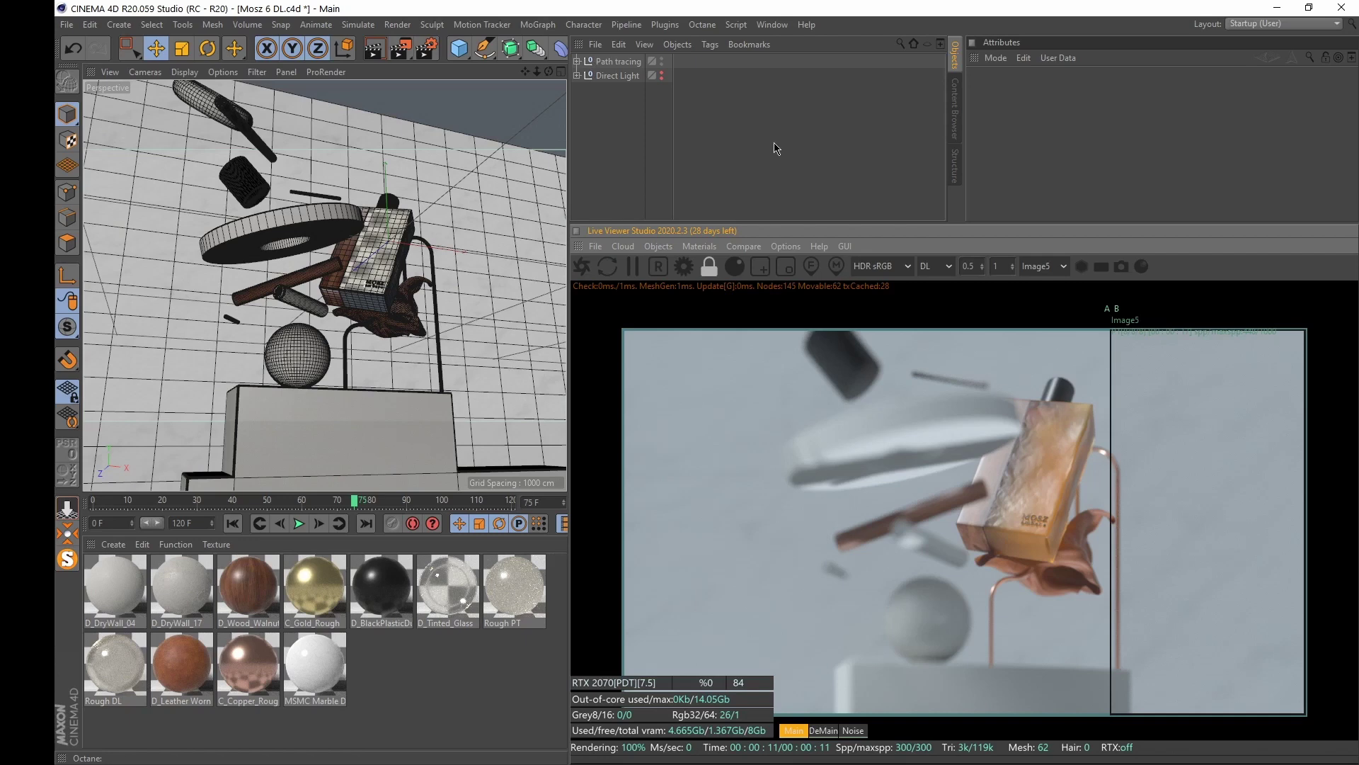
# Show the Direct Light group, hide the Path tracing group, and compare the bottle render with the stored image
pyautogui.click(662, 75)
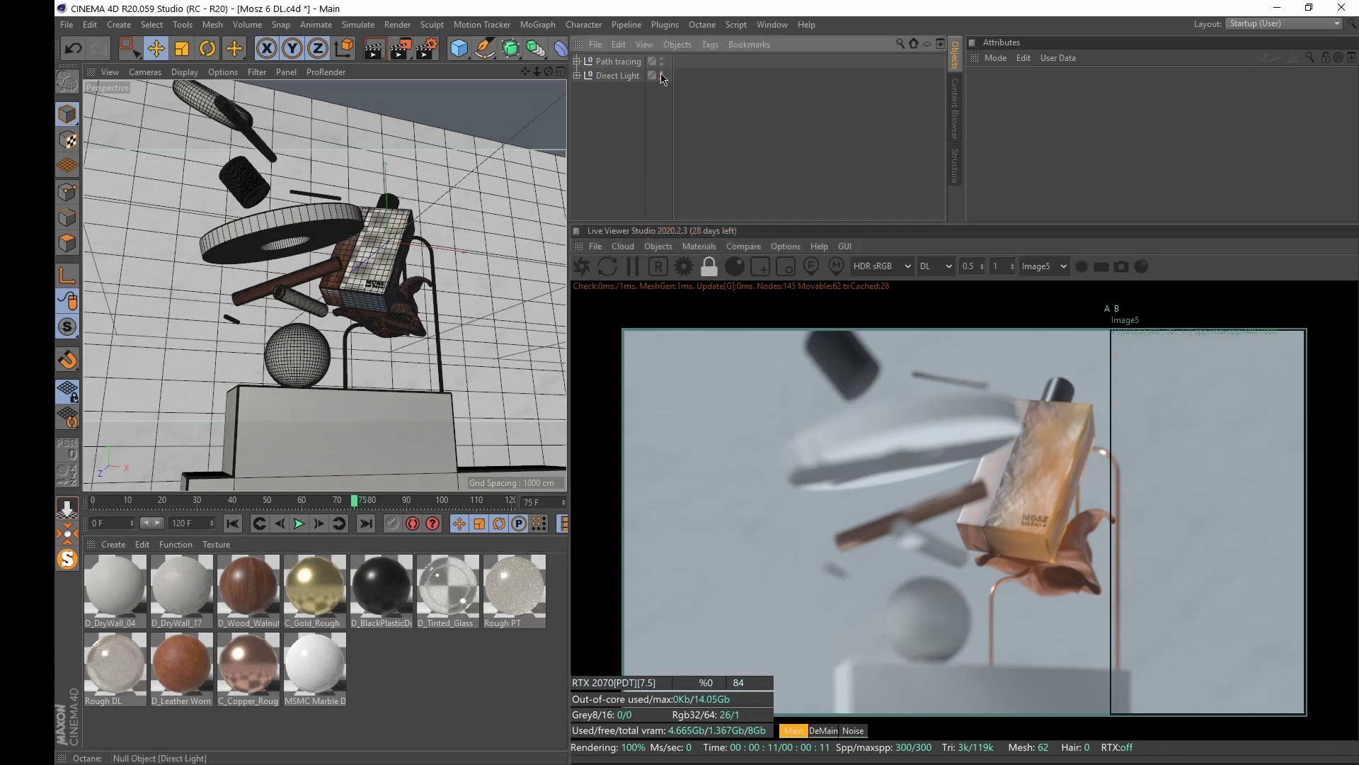
pyautogui.moveTo(1110, 425); pyautogui.dragTo(1030, 490)
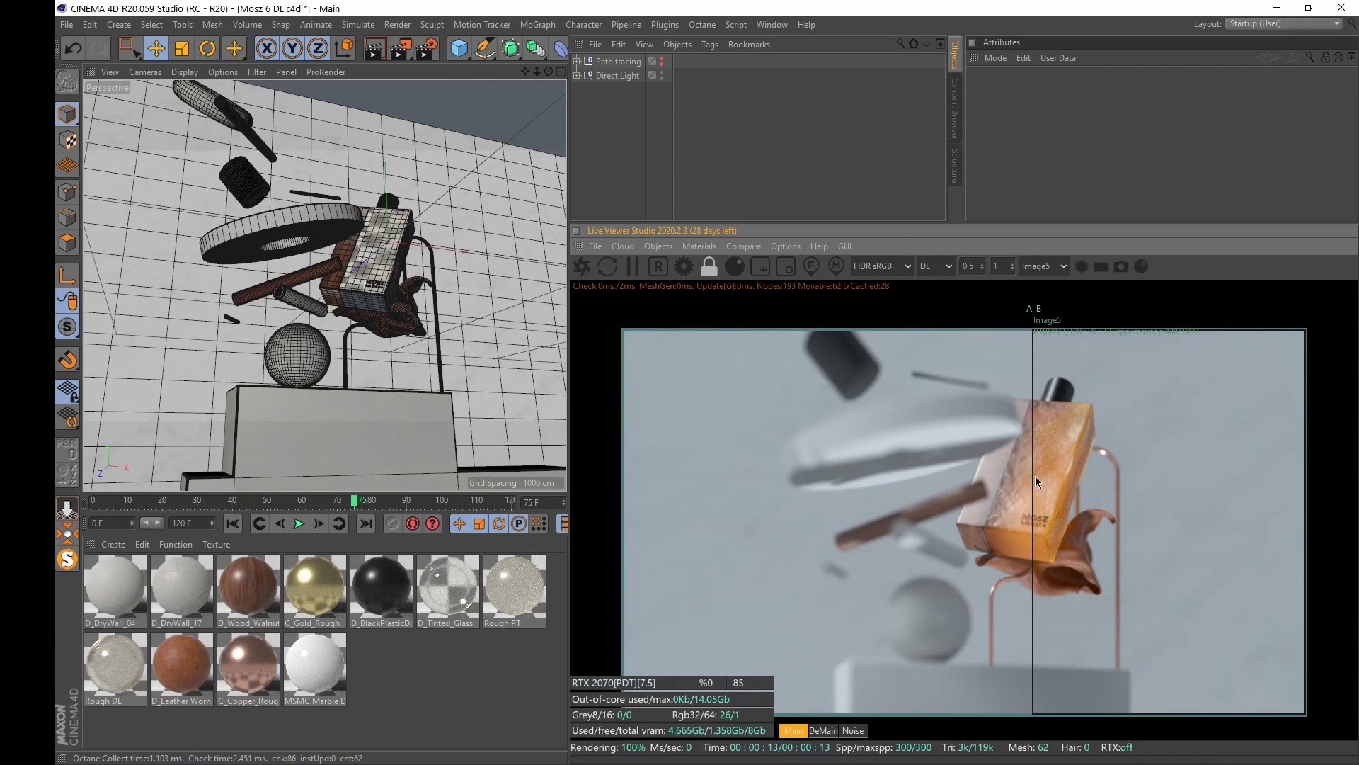
pyautogui.moveTo(1035, 449)
pyautogui.mouseDown()
pyautogui.moveTo(1057, 456)
pyautogui.moveTo(1025, 460)
pyautogui.mouseUp()
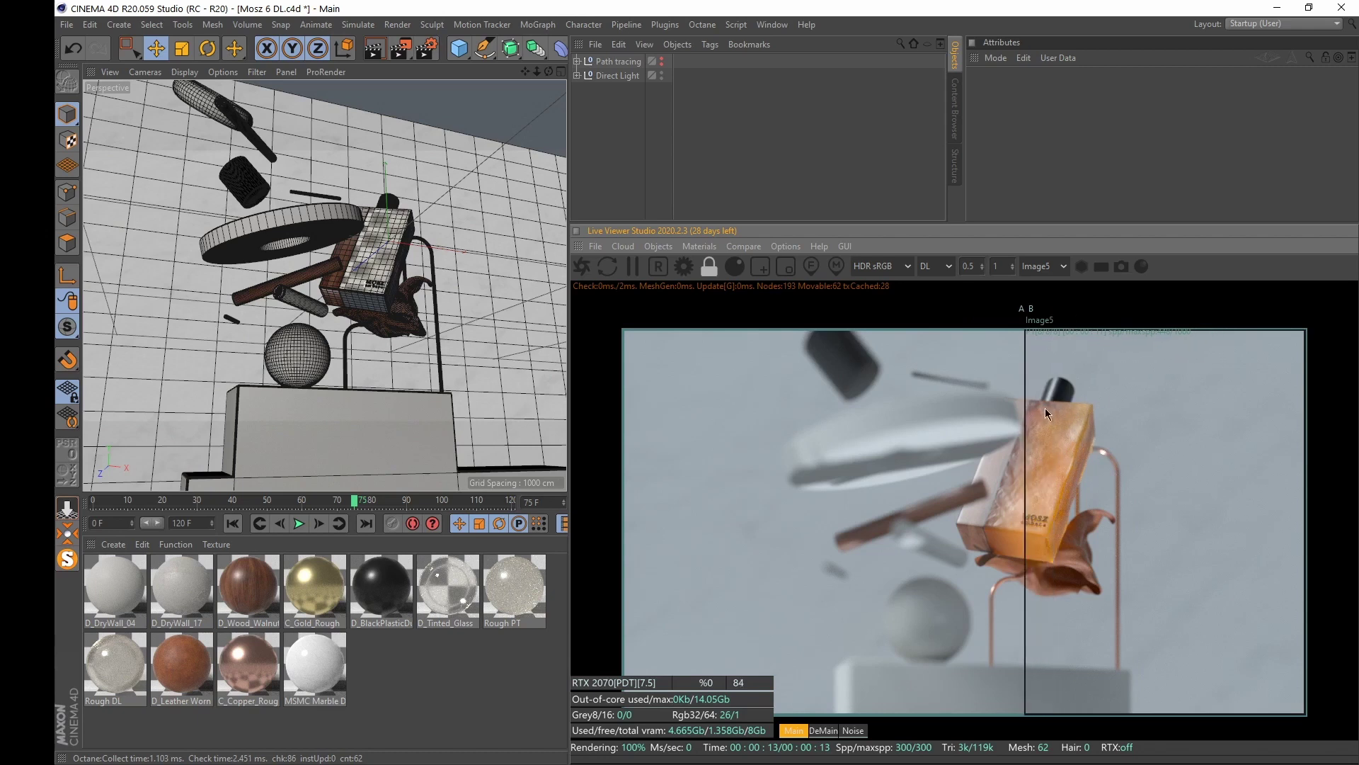
pyautogui.moveTo(1021, 464); pyautogui.dragTo(1125, 543)
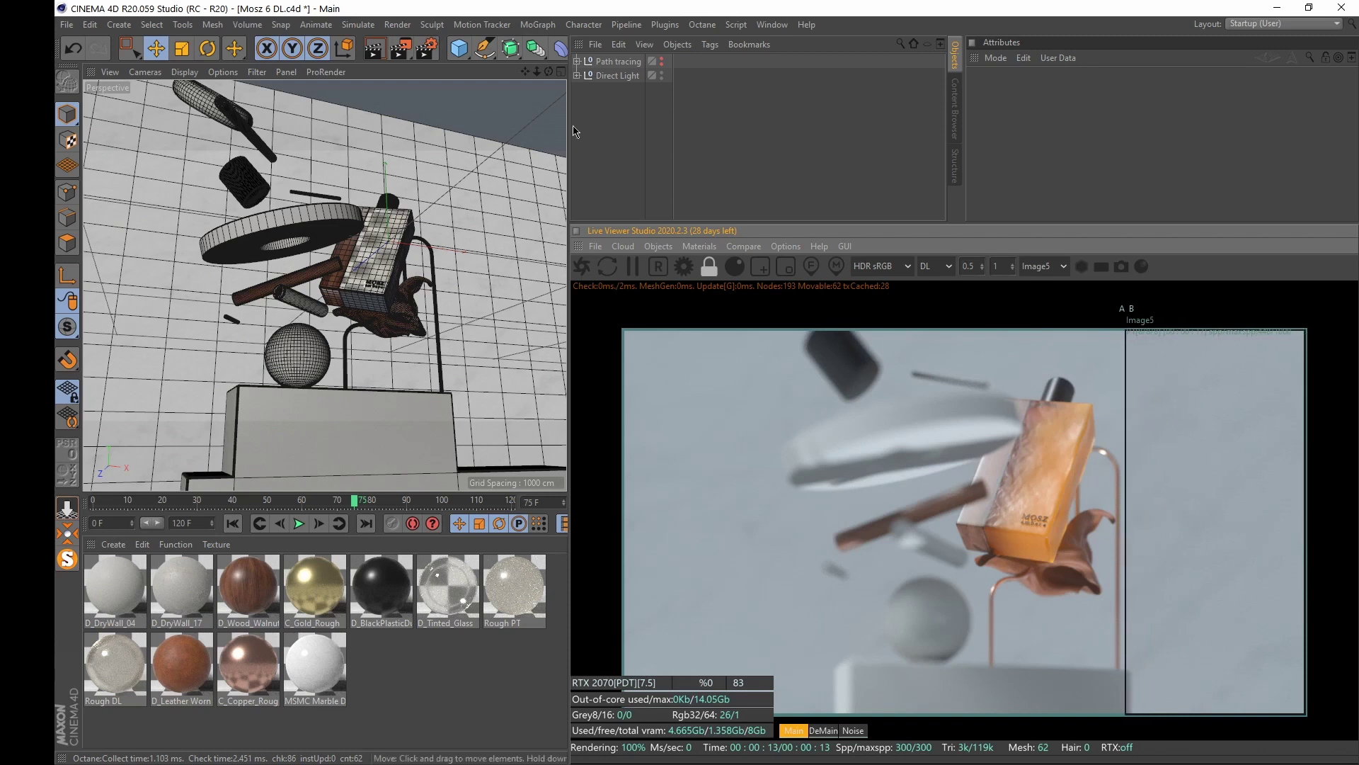
# Examine the objects in the Path tracing group, including the contents of Fragrance.1, and collapse the group
pyautogui.click(577, 61)
pyautogui.scroll(-3, 683, 142)
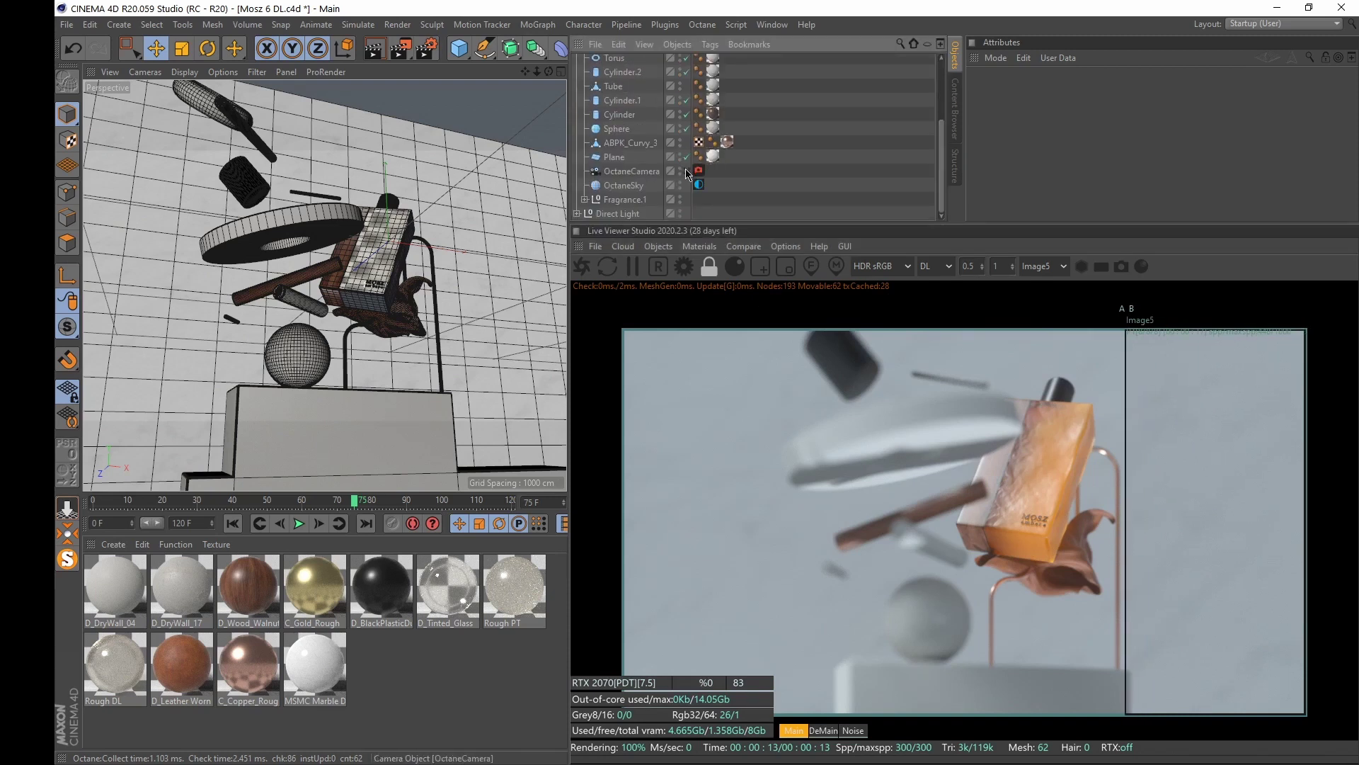
pyautogui.scroll(3, 679, 141)
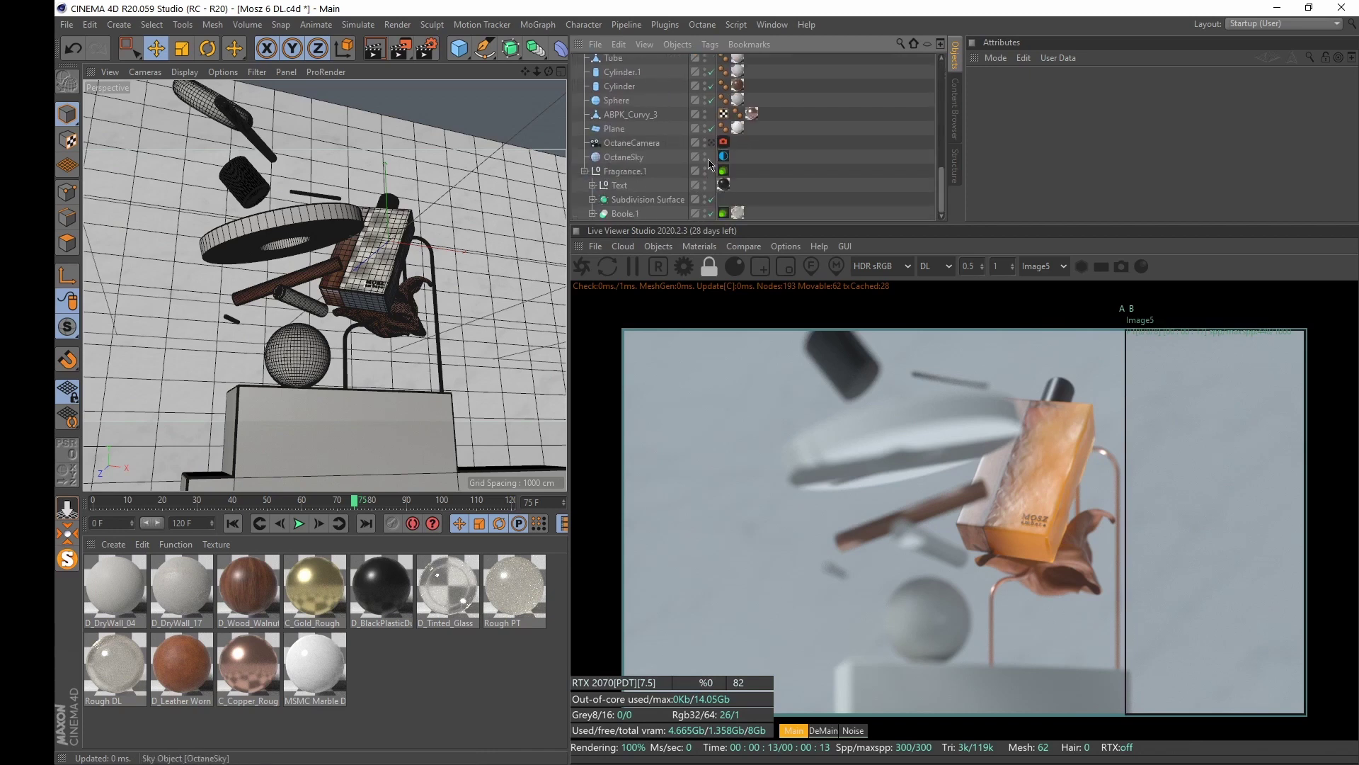
pyautogui.click(577, 61)
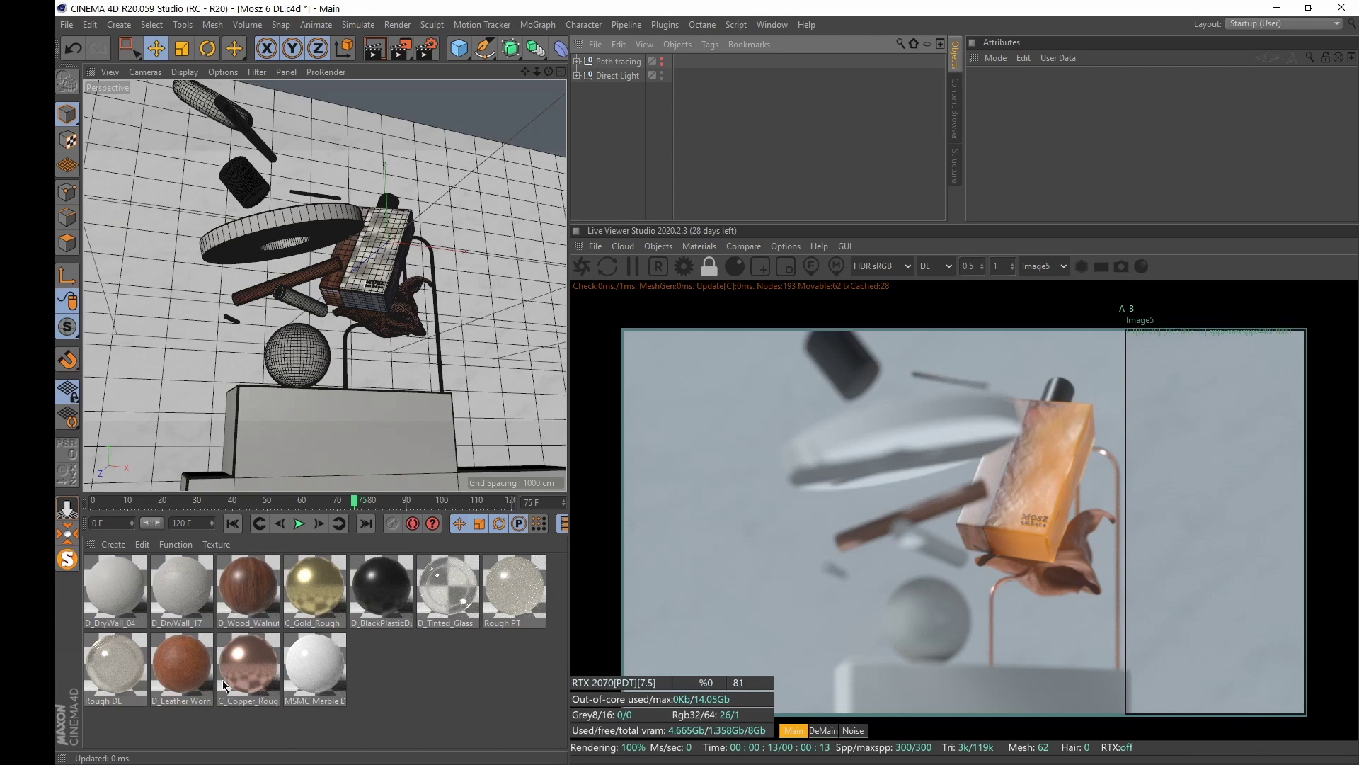
# Open the Rough DL material's node network in the Octane Node Editor, keeping the bottle render in view
pyautogui.click(119, 674)
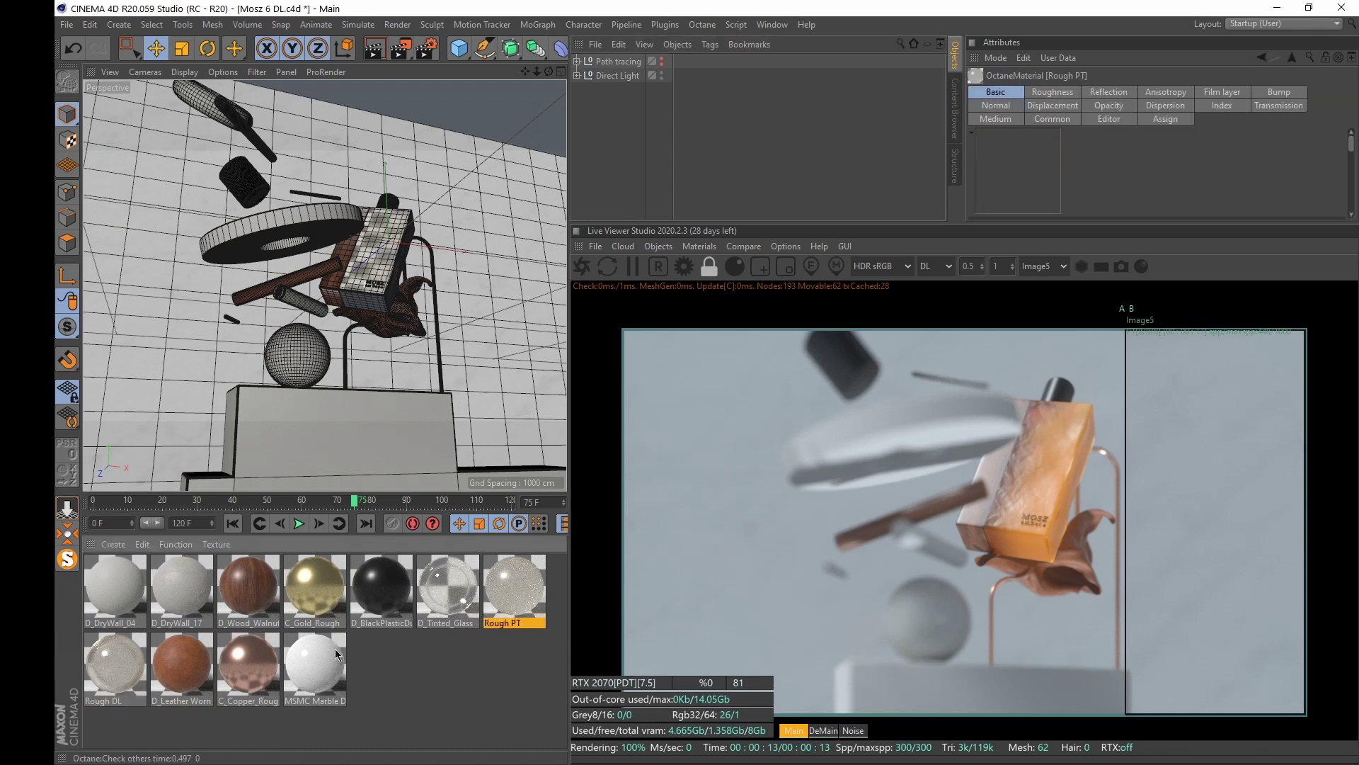
pyautogui.click(510, 593)
pyautogui.click(128, 680)
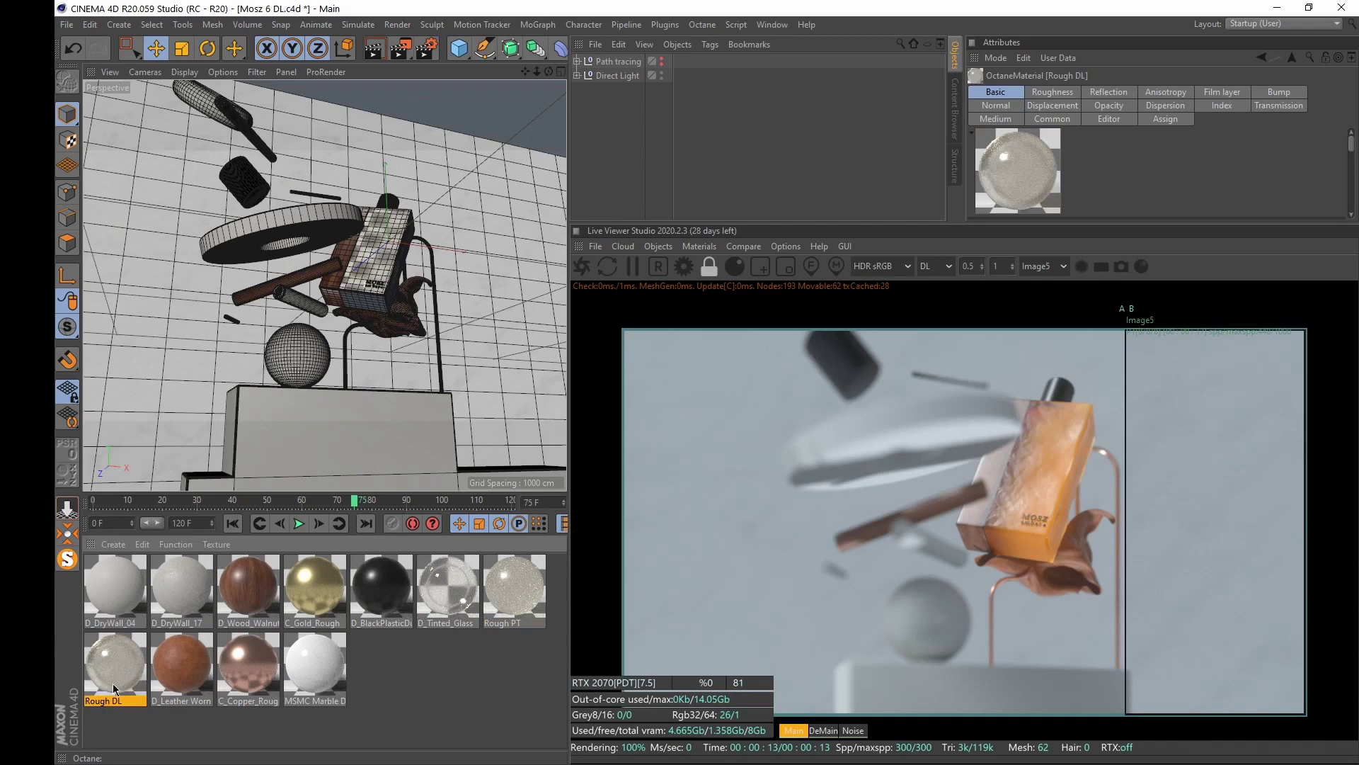
pyautogui.doubleClick(117, 681)
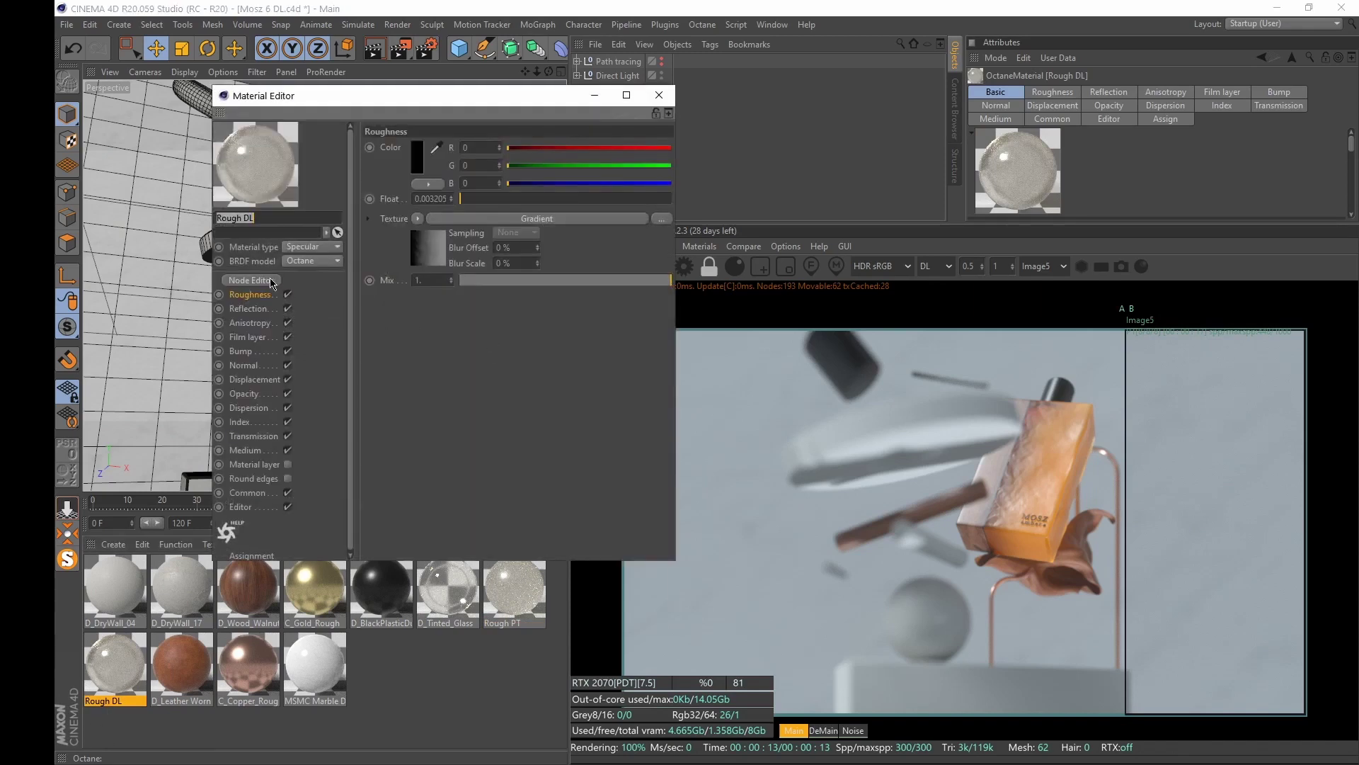
pyautogui.click(262, 281)
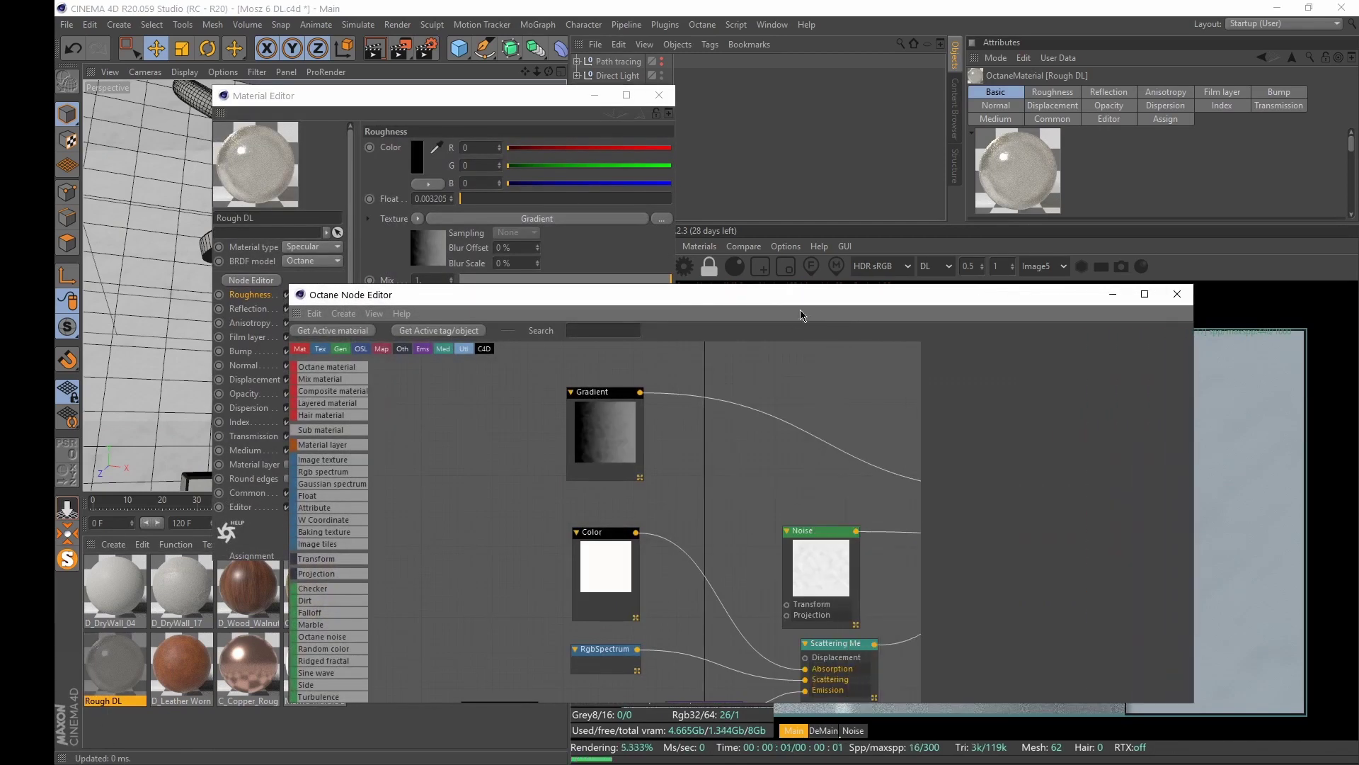
pyautogui.moveTo(789, 289); pyautogui.dragTo(575, 29)
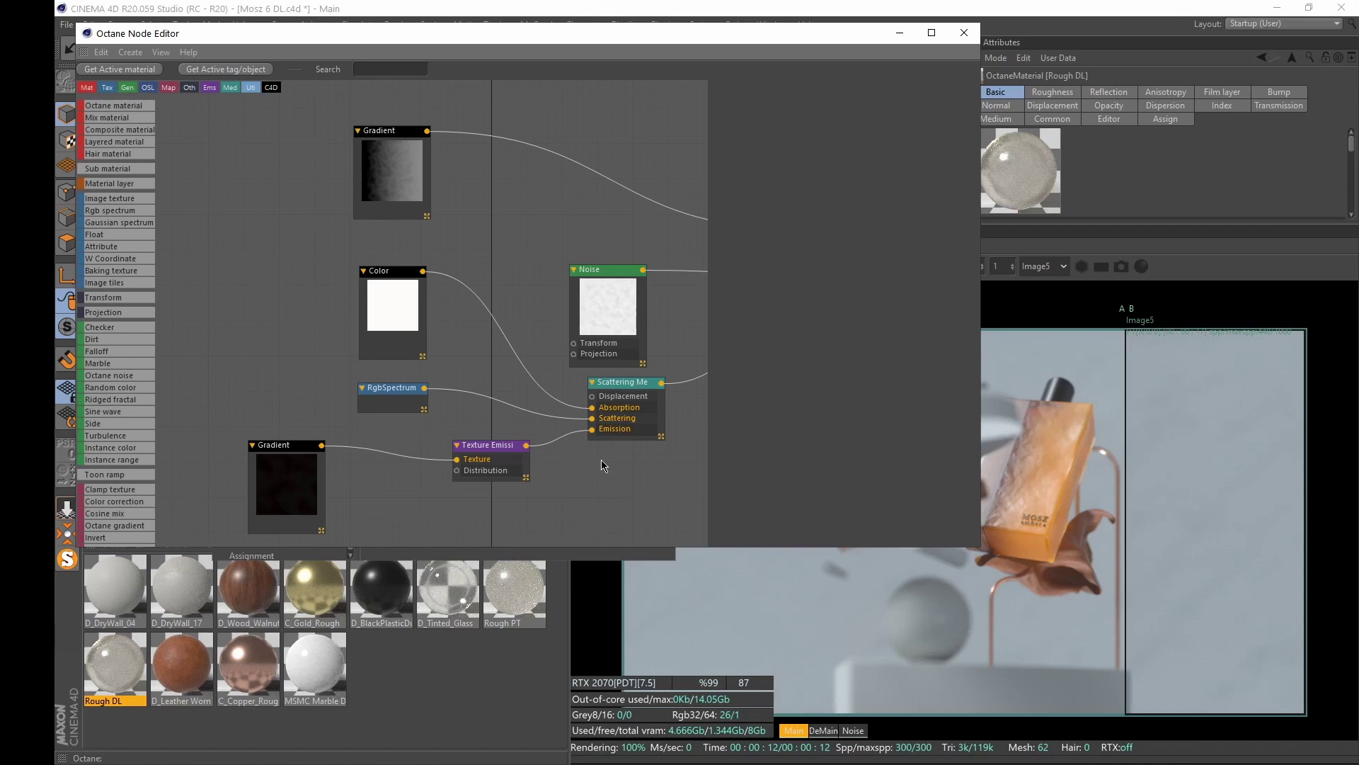
# Compare the bottle render without the Texture Emission node and reconnect it to the Scattering Medium's emission input
pyautogui.hotkey('ctrl', 'z')
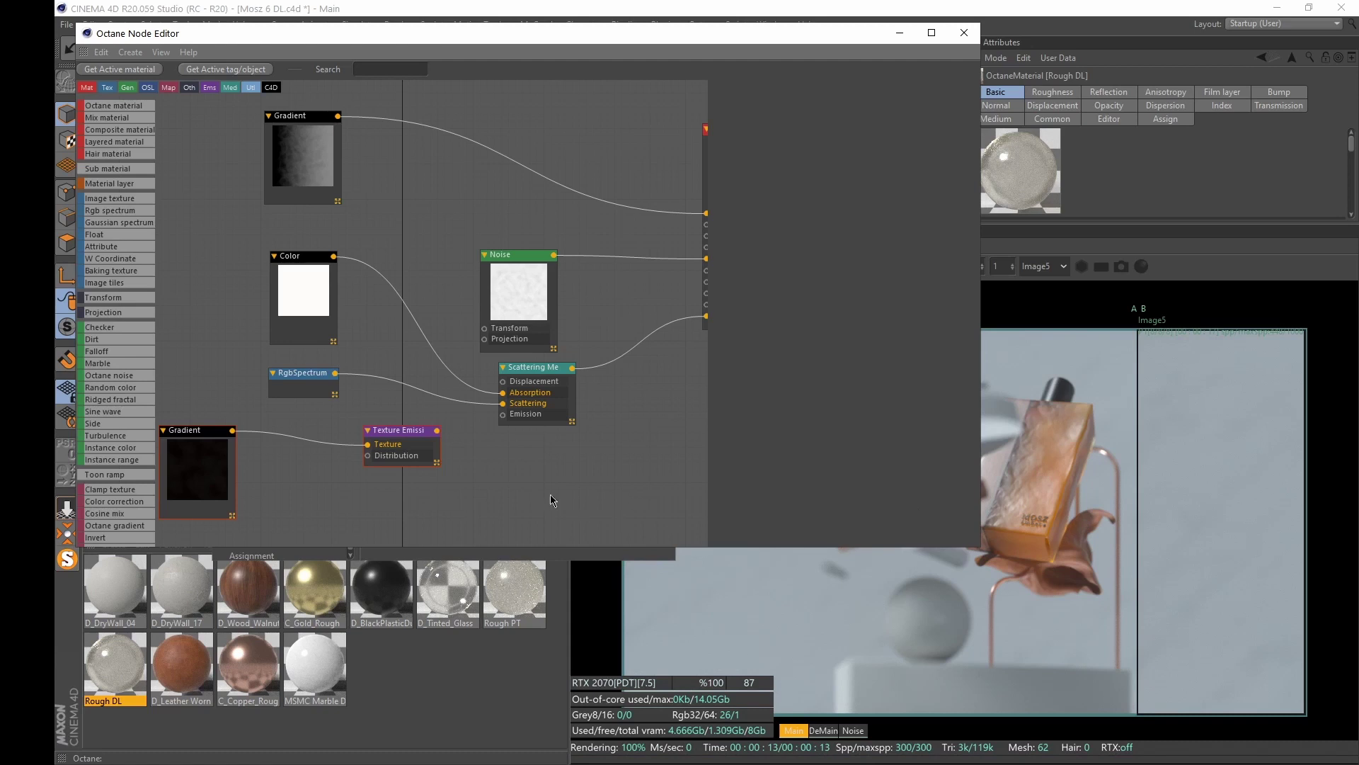
pyautogui.click(527, 367)
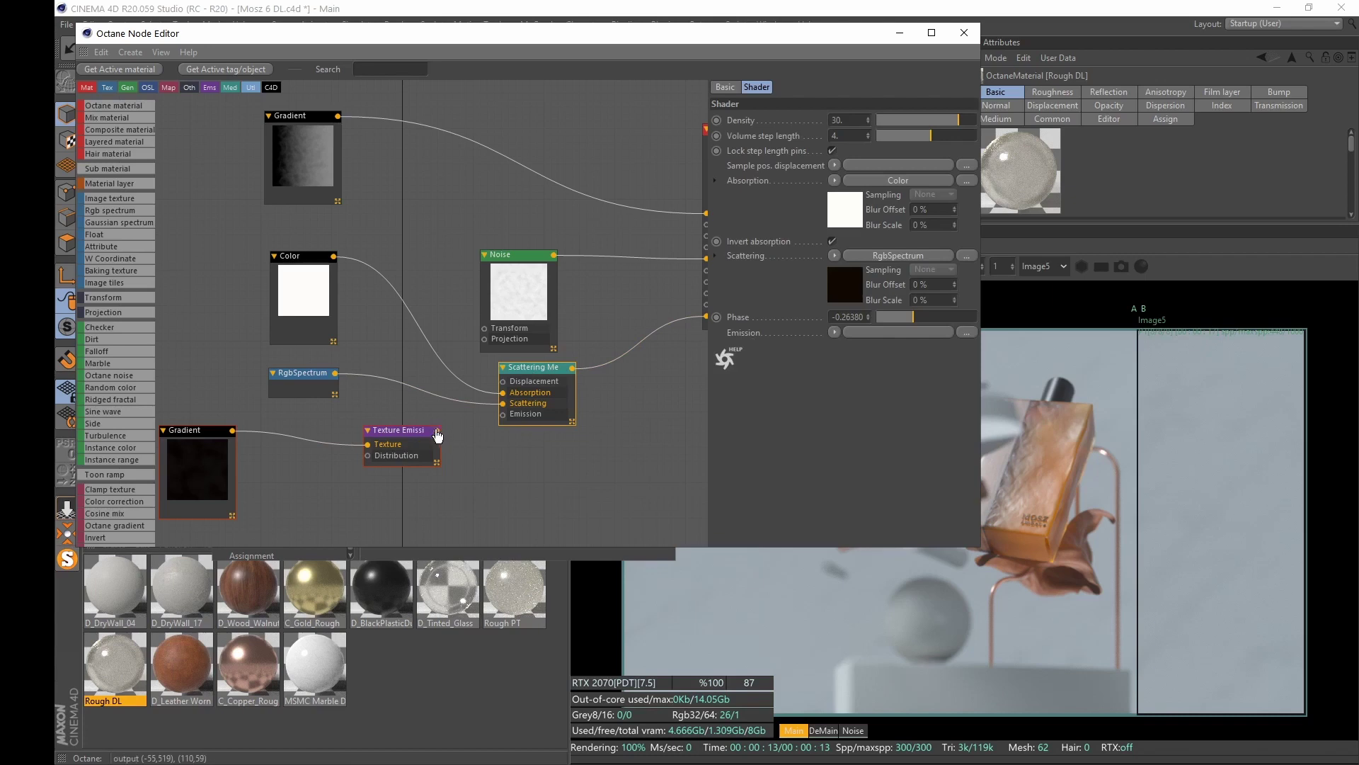
pyautogui.moveTo(437, 430); pyautogui.dragTo(504, 415)
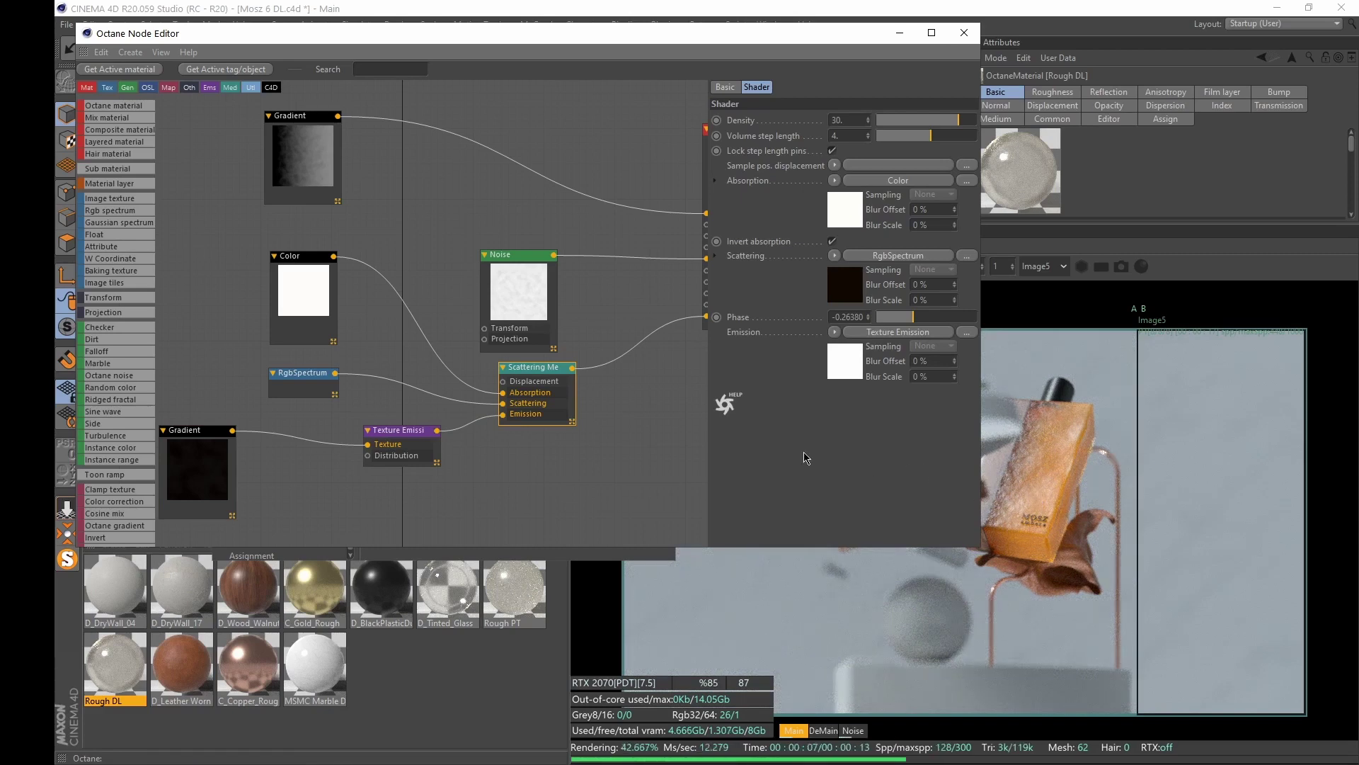
# Inspect the colour settings of both knots in the gradient that feeds the Texture Emission node
pyautogui.click(189, 432)
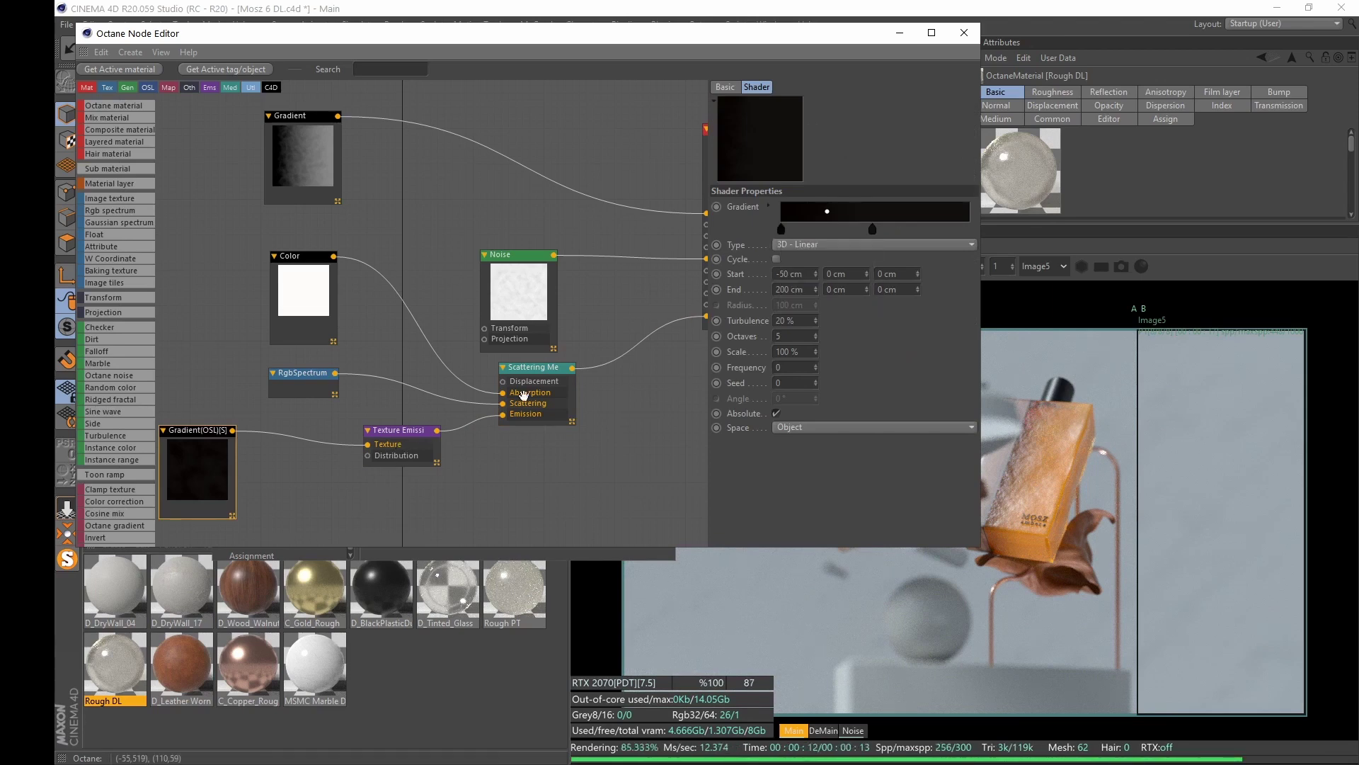
pyautogui.doubleClick(781, 230)
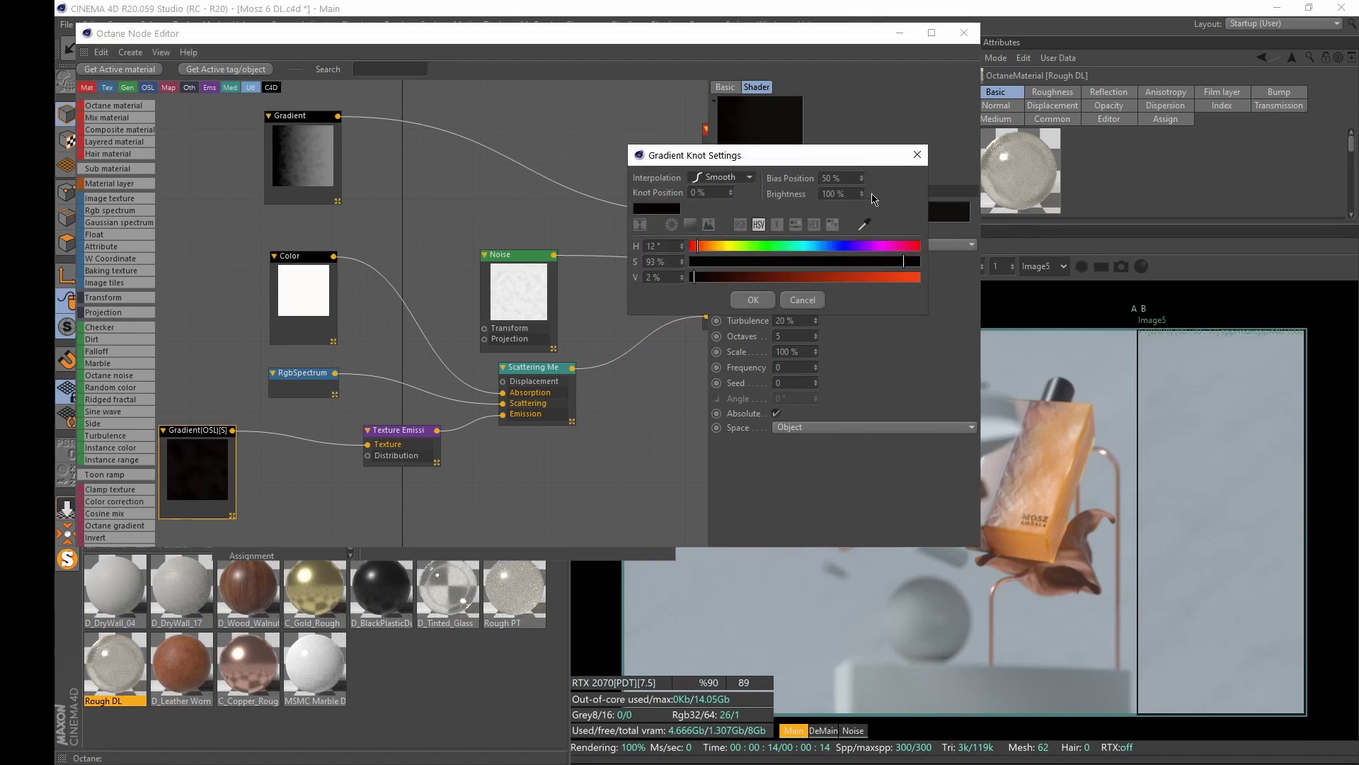
pyautogui.click(918, 154)
pyautogui.click(930, 33)
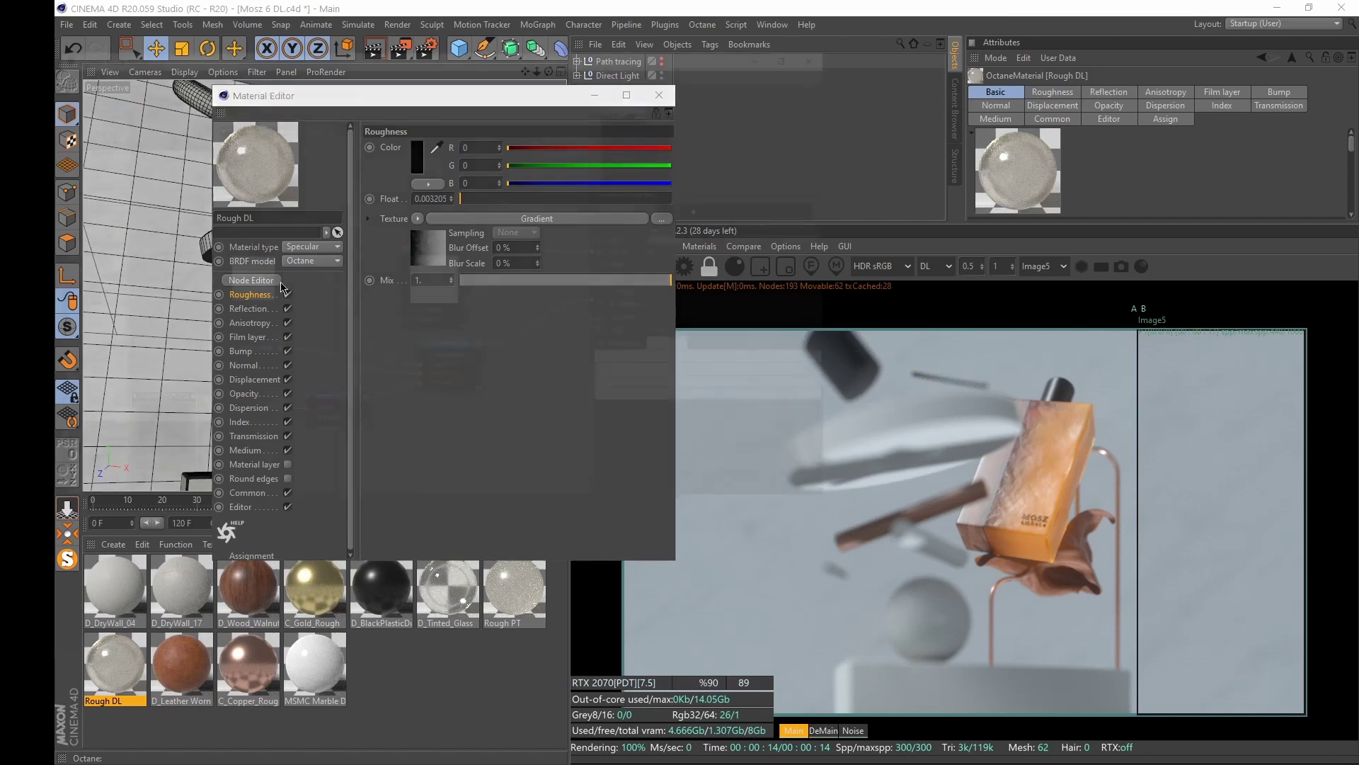
pyautogui.click(251, 280)
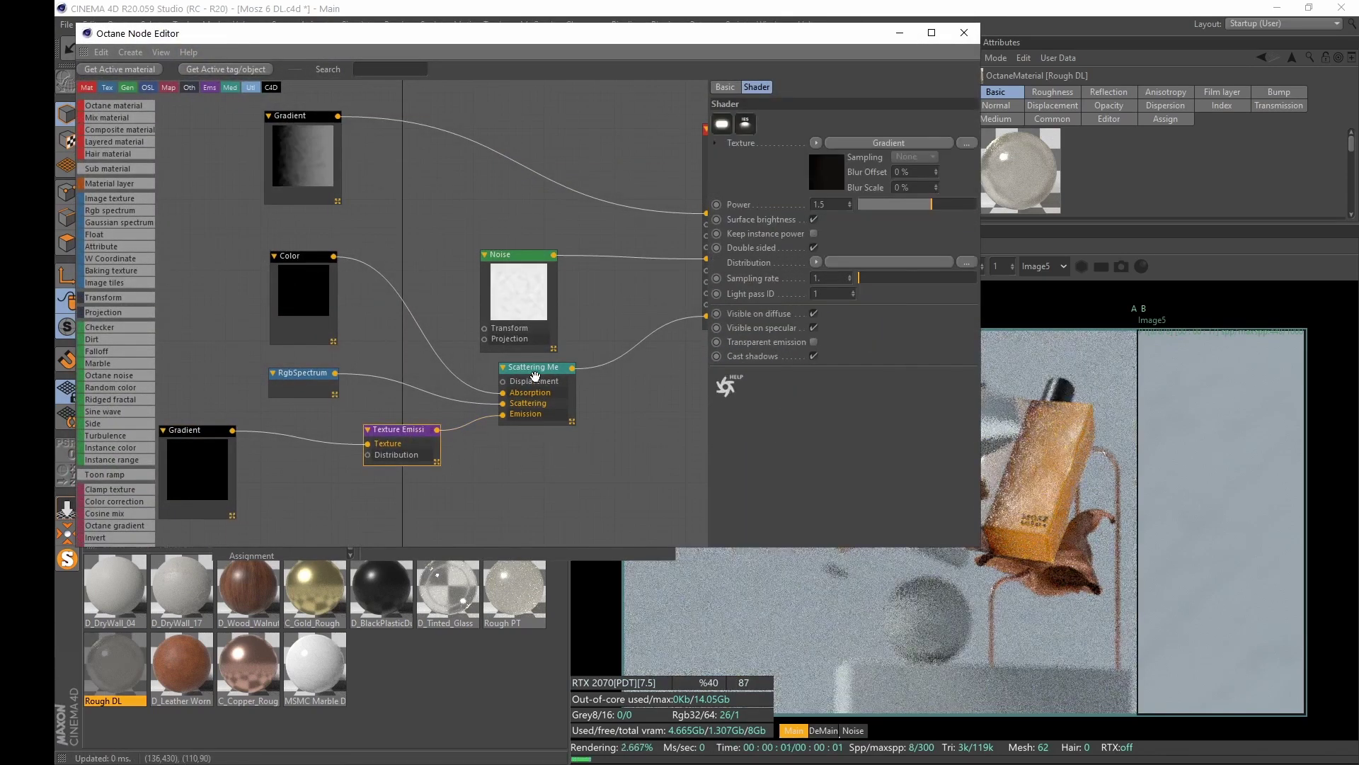
pyautogui.click(223, 466)
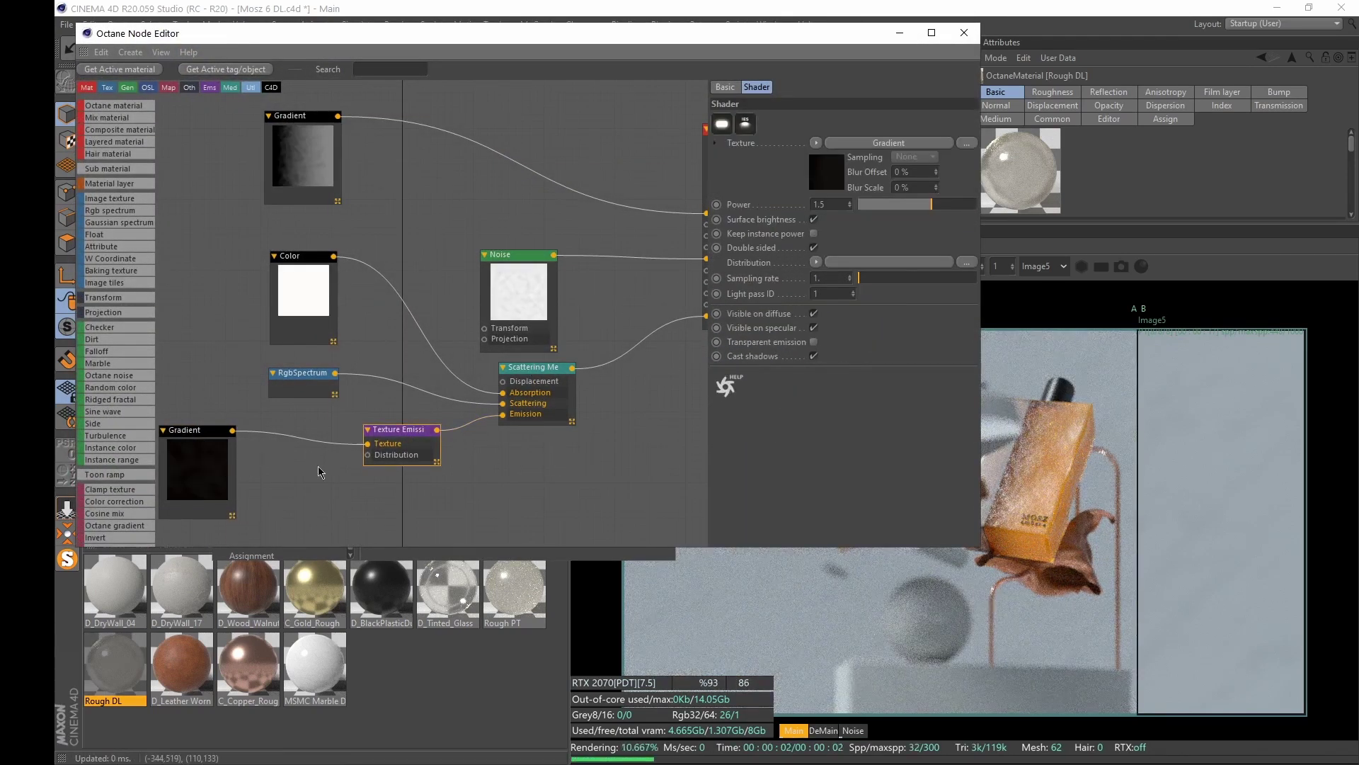
pyautogui.doubleClick(872, 229)
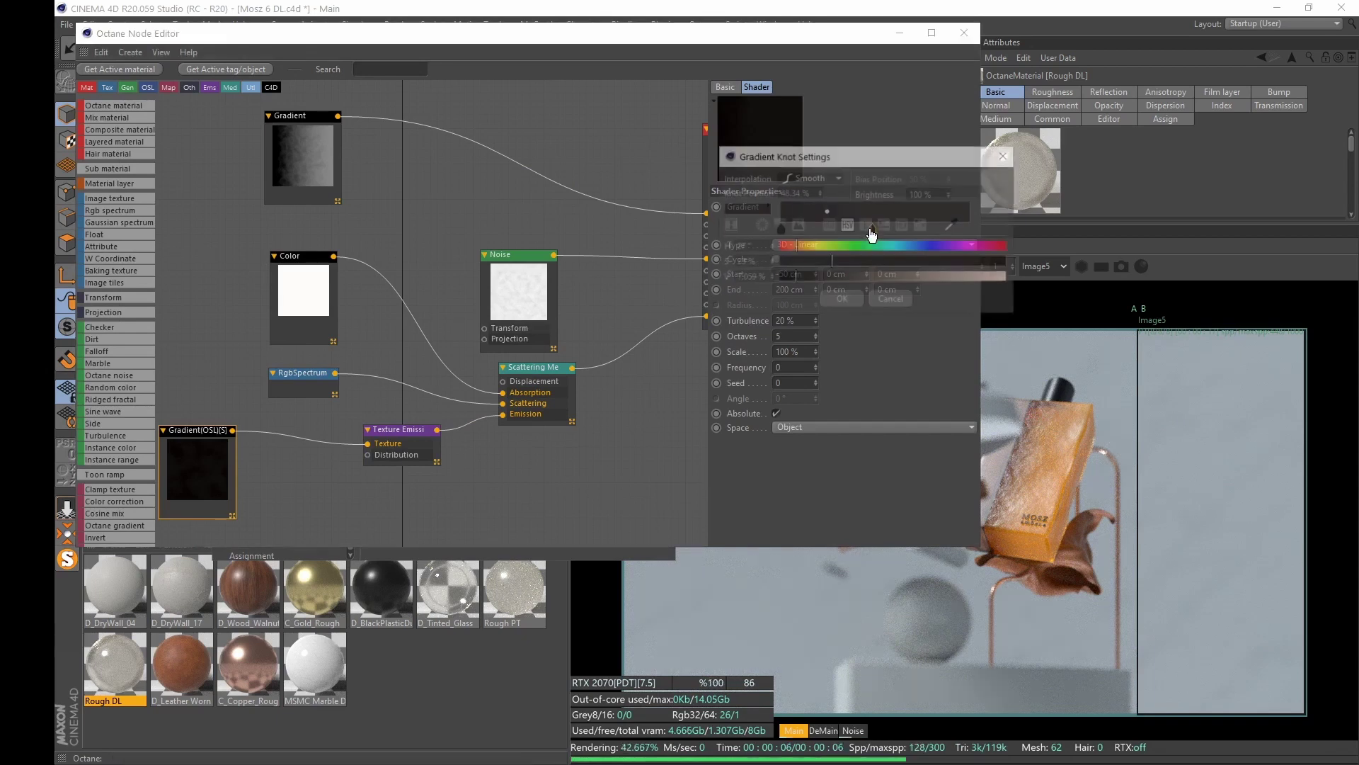
pyautogui.click(1006, 155)
# Try a power of about 174 on the Rough DL material's Texture Emission node
pyautogui.click(541, 385)
pyautogui.click(391, 444)
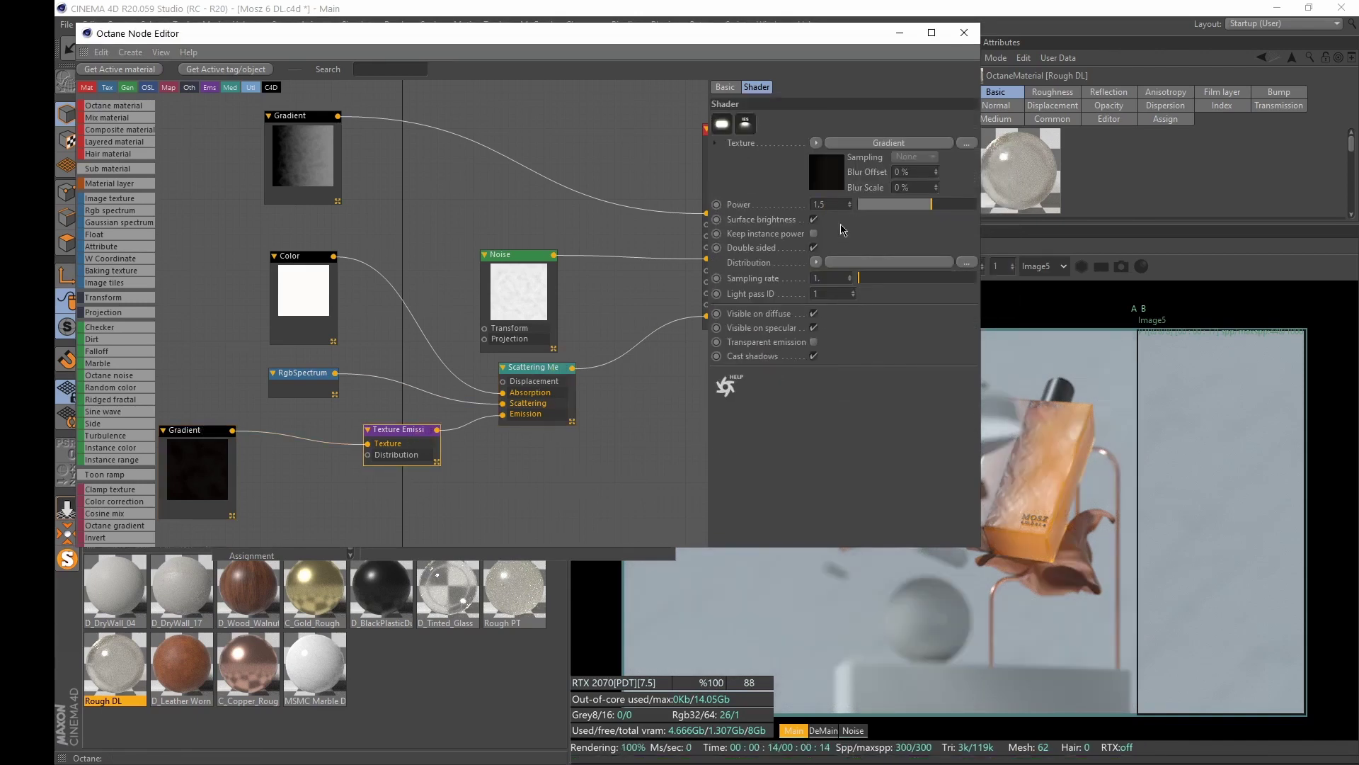
pyautogui.click(967, 204)
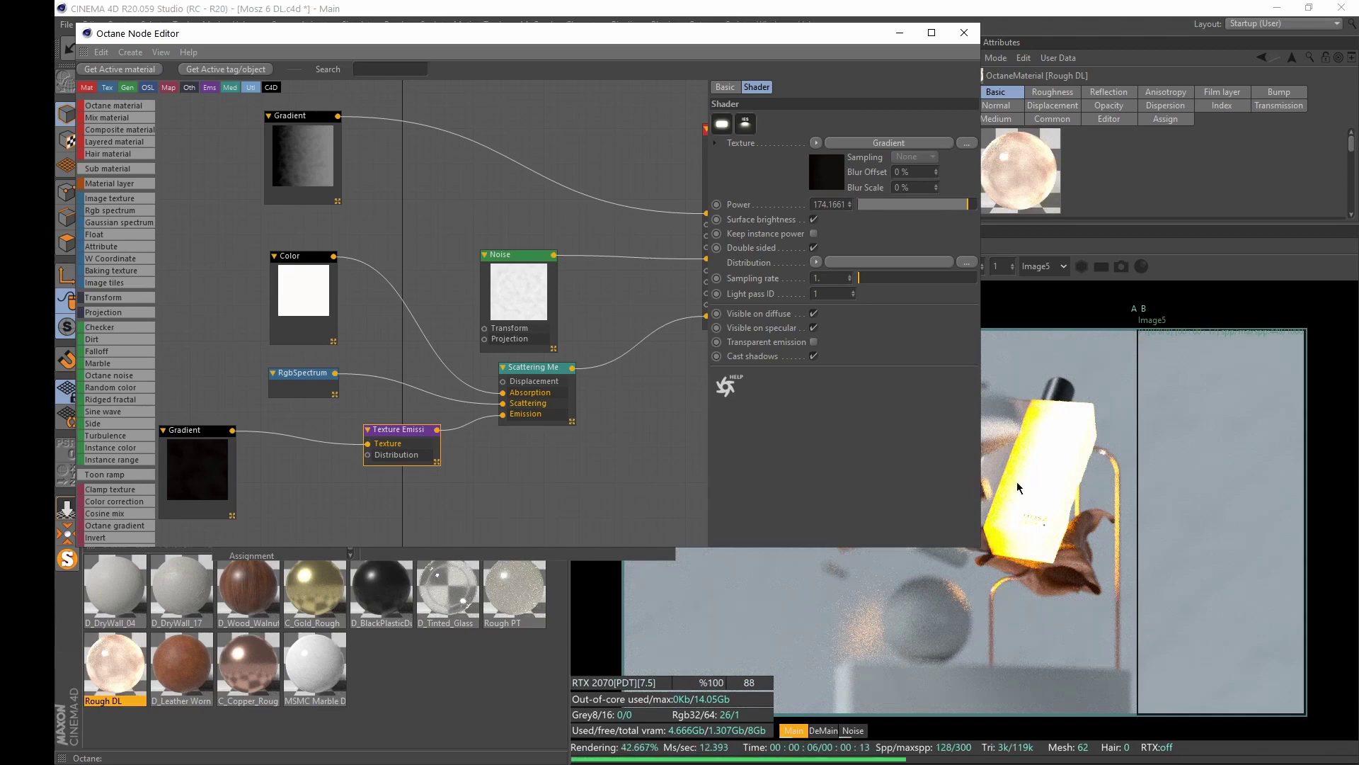
# Put away the material windows and display the denoised version of the perfume render
pyautogui.click(900, 33)
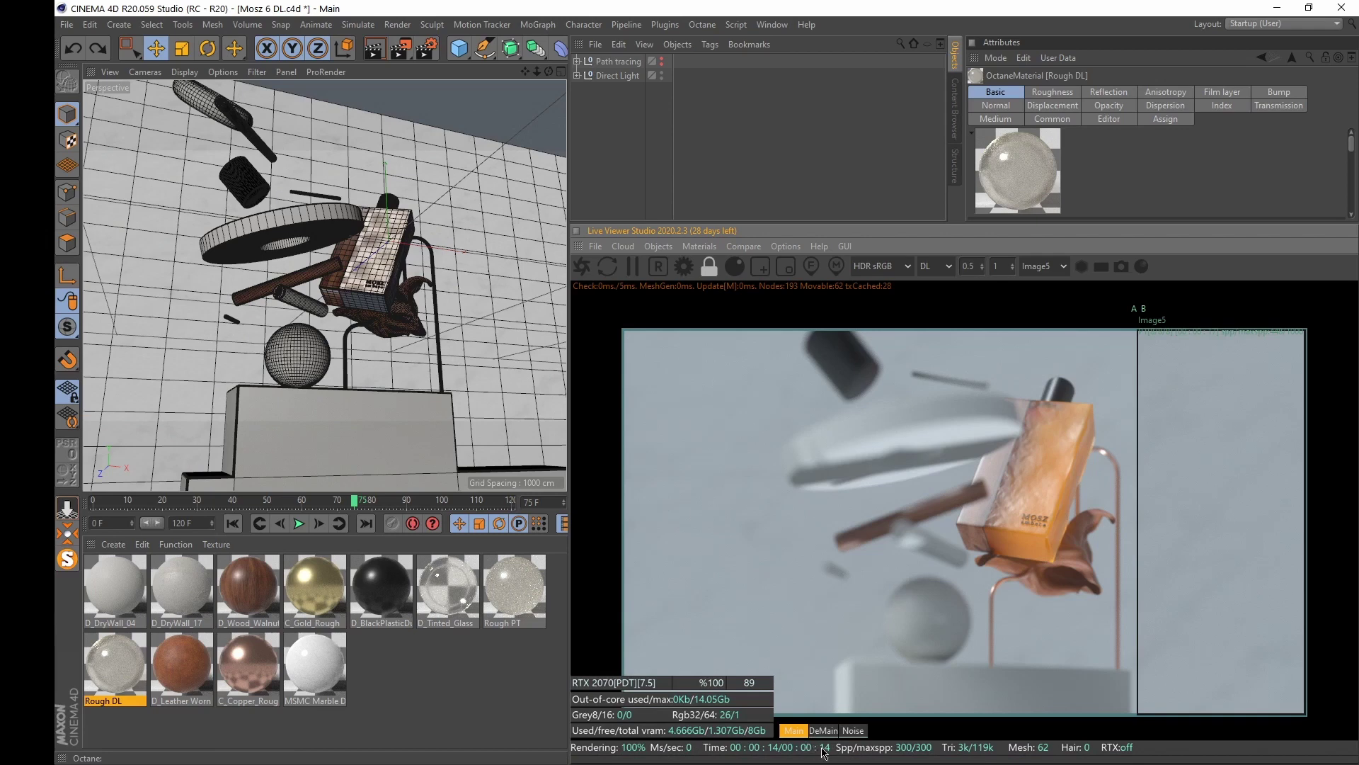
pyautogui.click(823, 730)
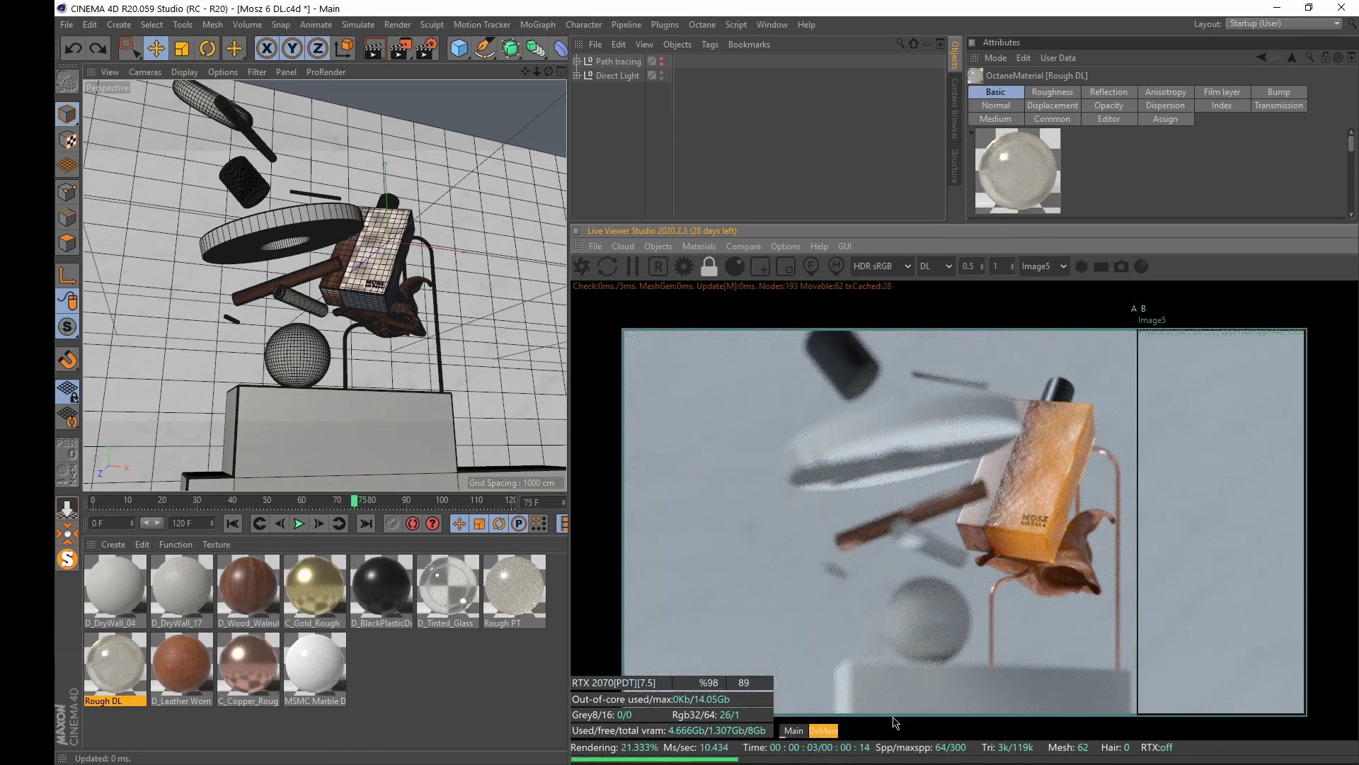
# Switch to the Room DL.c4d document and send its scene to the Live Viewer for rendering
pyautogui.click(772, 24)
pyautogui.click(860, 432)
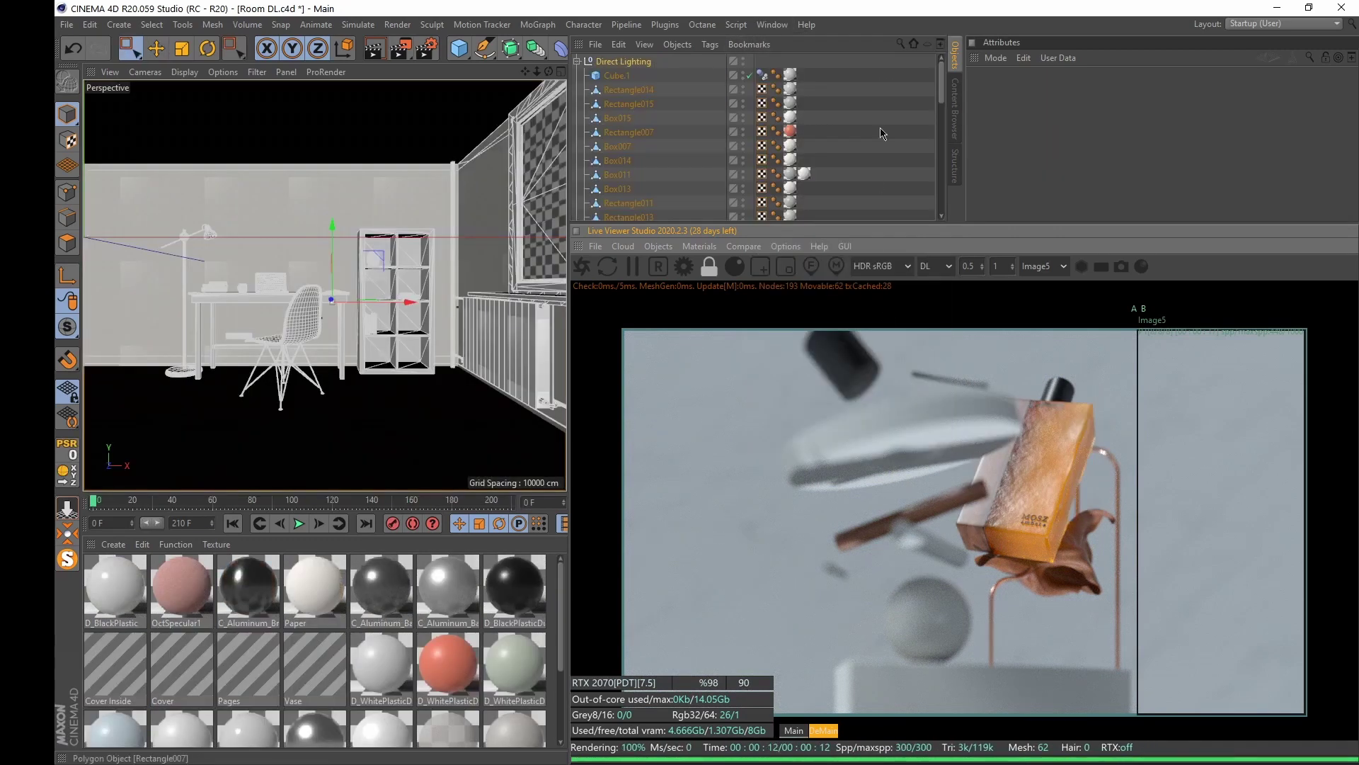
pyautogui.click(582, 266)
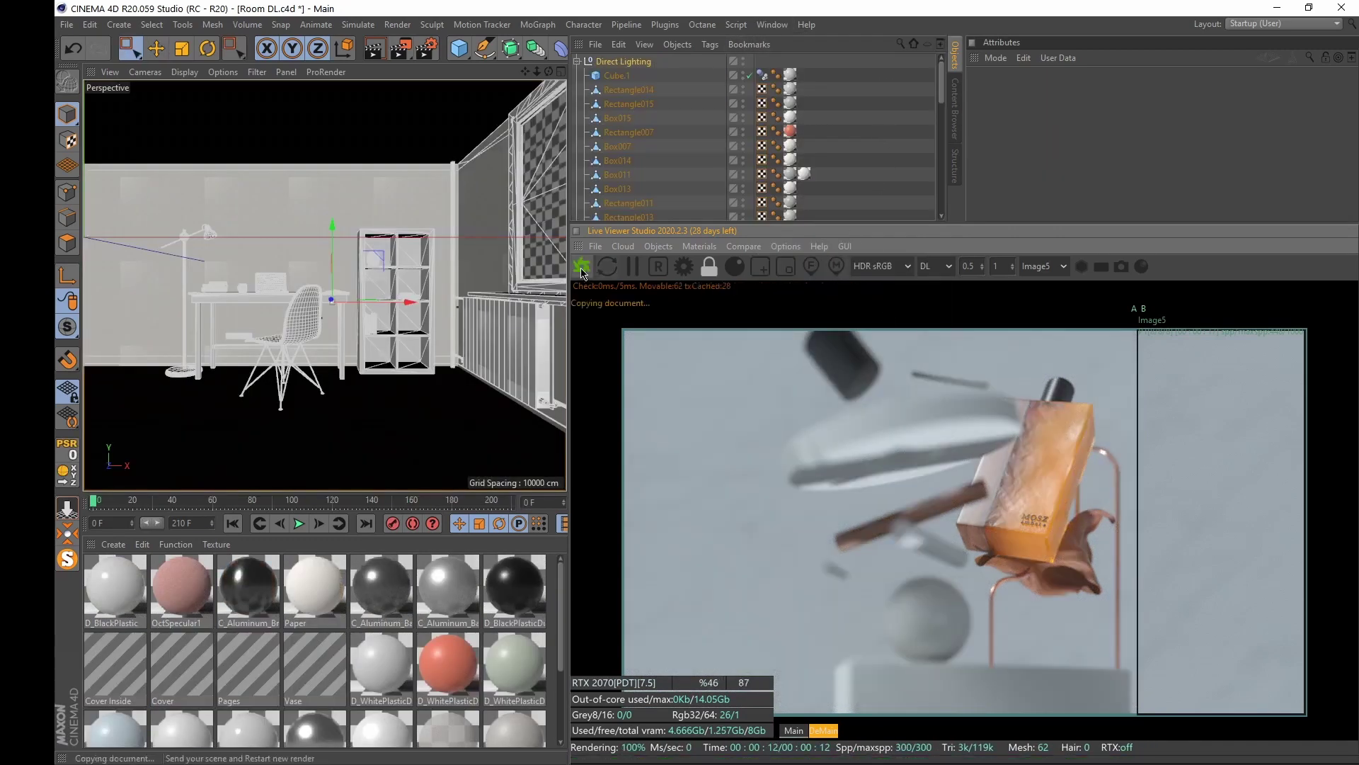
# Collapse the Direct Lighting group, show the Path Tracing group and hide Direct Lighting in the room scene
pyautogui.click(577, 62)
pyautogui.click(619, 75)
pyautogui.click(672, 77)
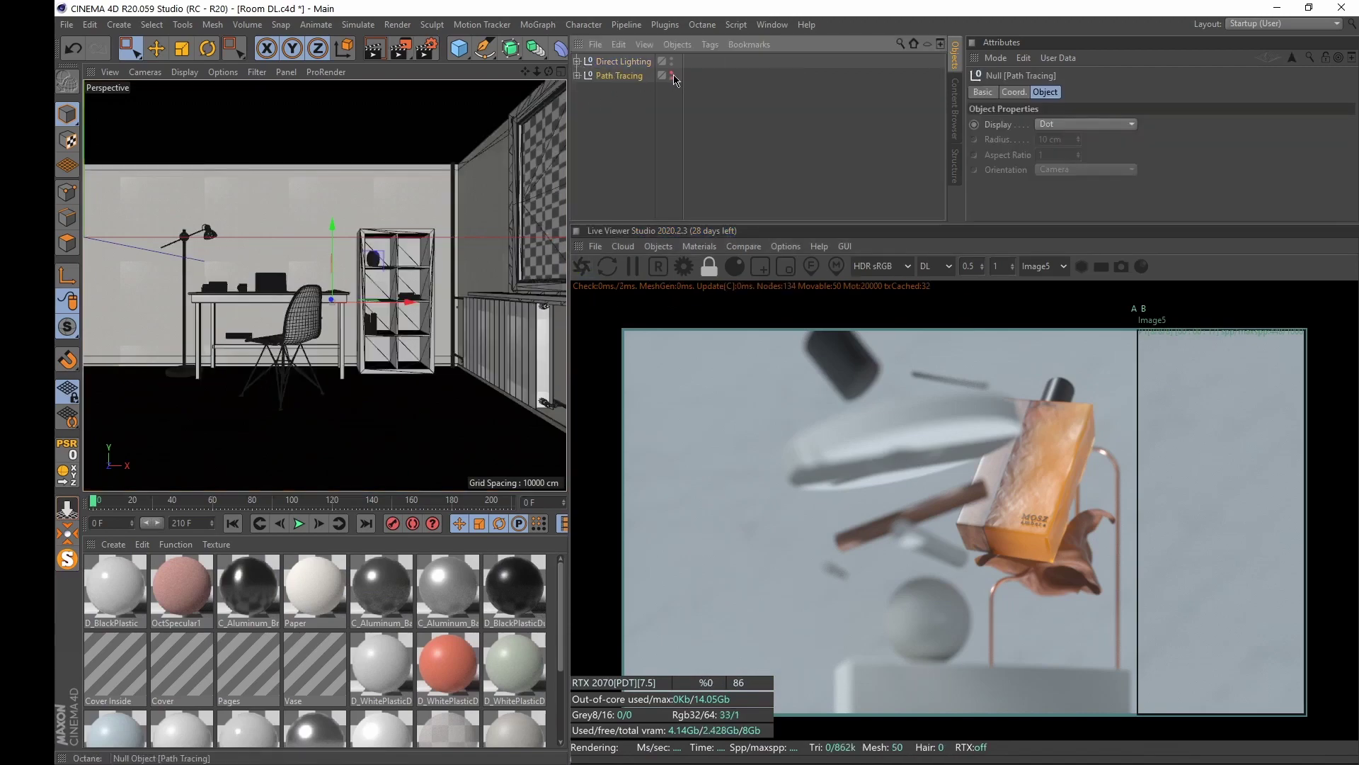
pyautogui.click(671, 78)
pyautogui.click(671, 62)
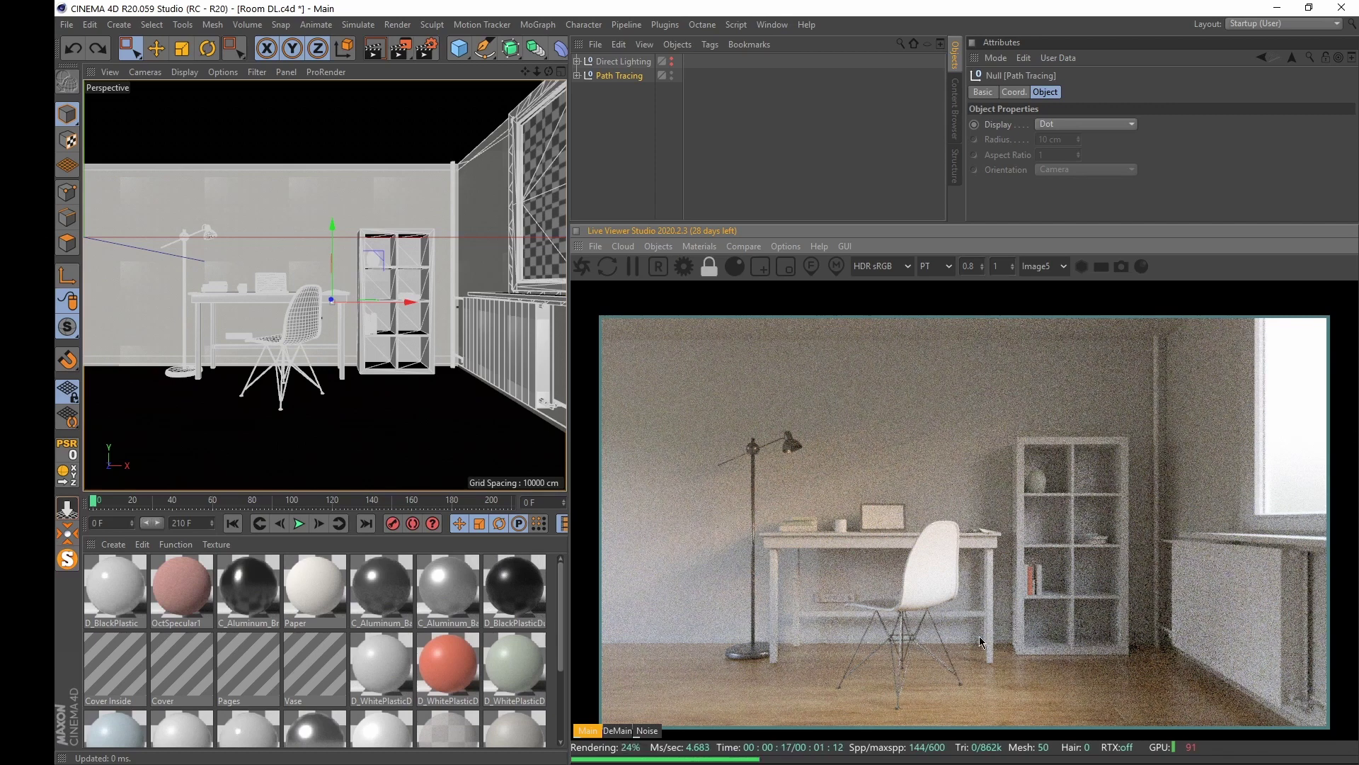
# Raise the Pathtracing kernel's parallel samples to 32 and max tile samples to 64, and restart the room render
pyautogui.click(684, 266)
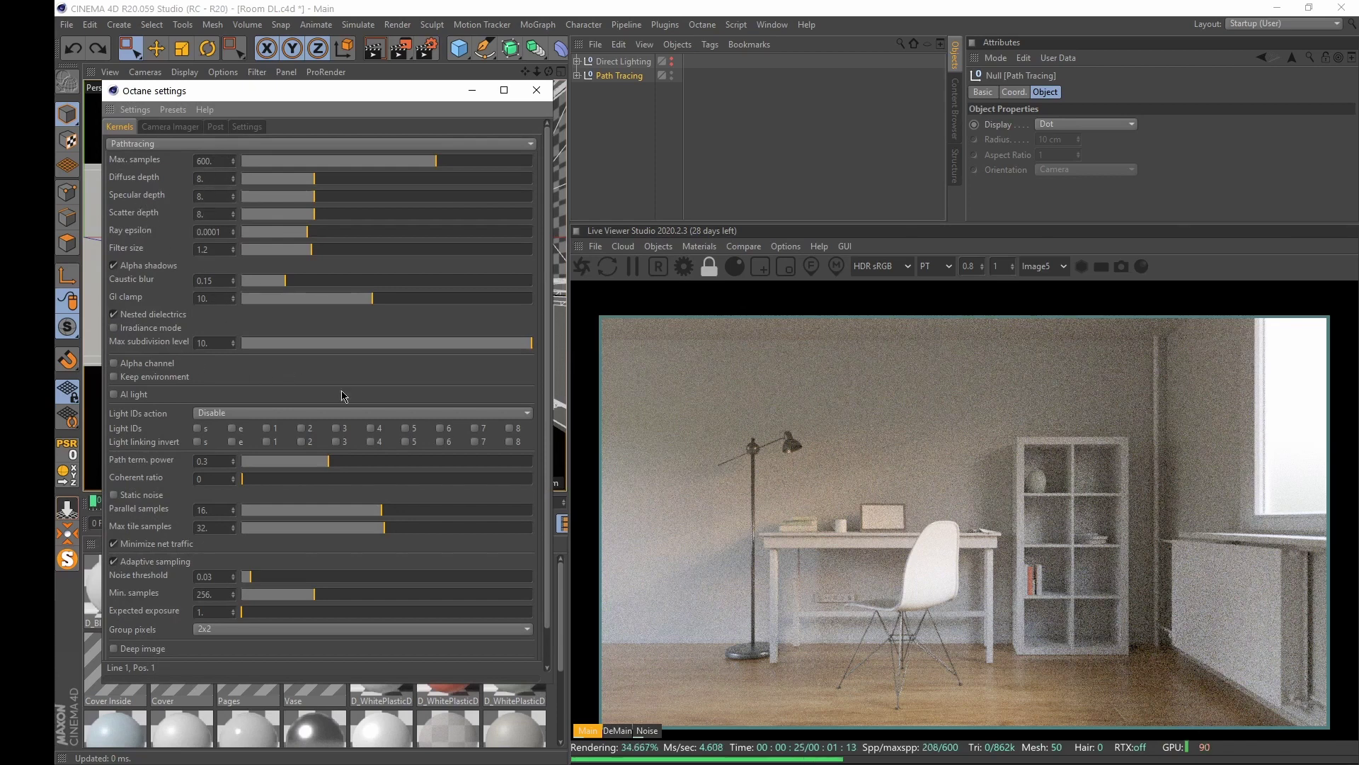
pyautogui.moveTo(345, 528); pyautogui.dragTo(532, 528)
pyautogui.click(400, 509)
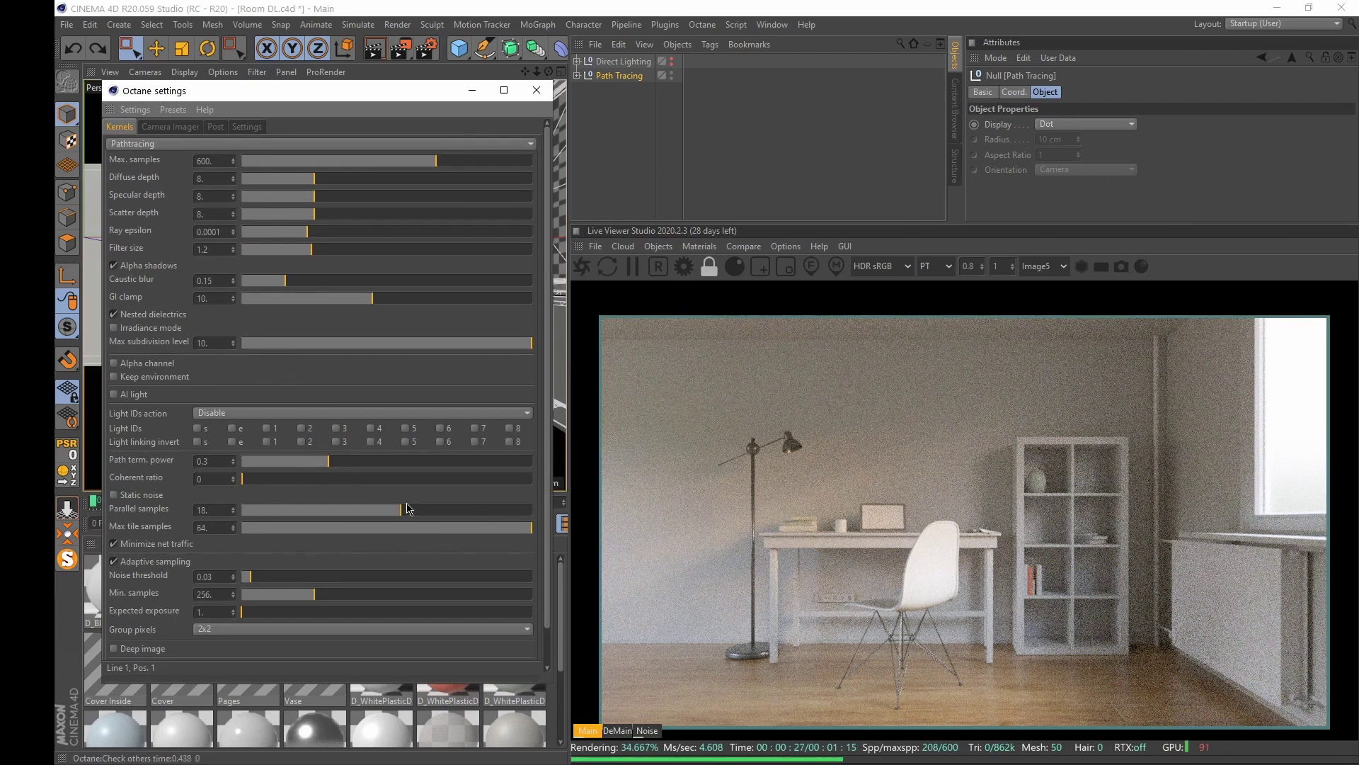
pyautogui.moveTo(409, 508); pyautogui.dragTo(533, 509)
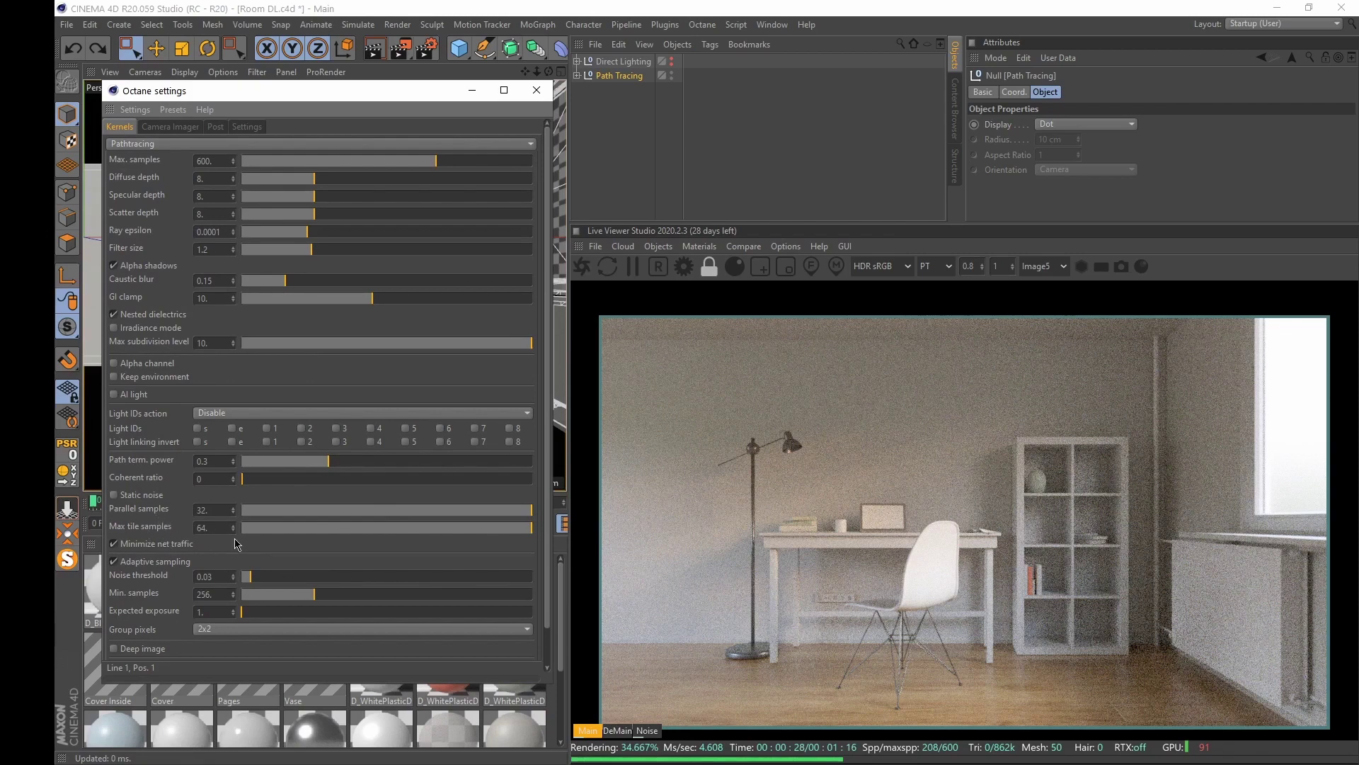
pyautogui.click(582, 267)
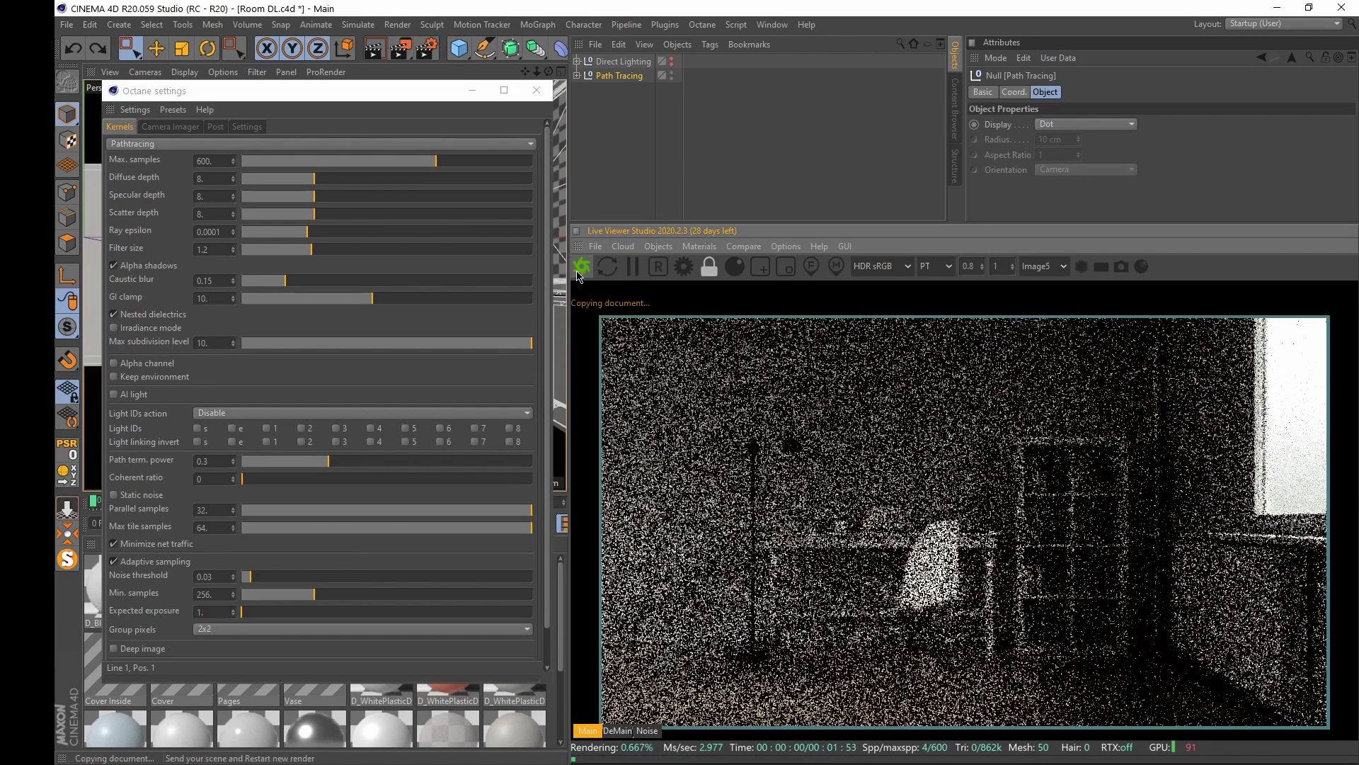
pyautogui.click(538, 94)
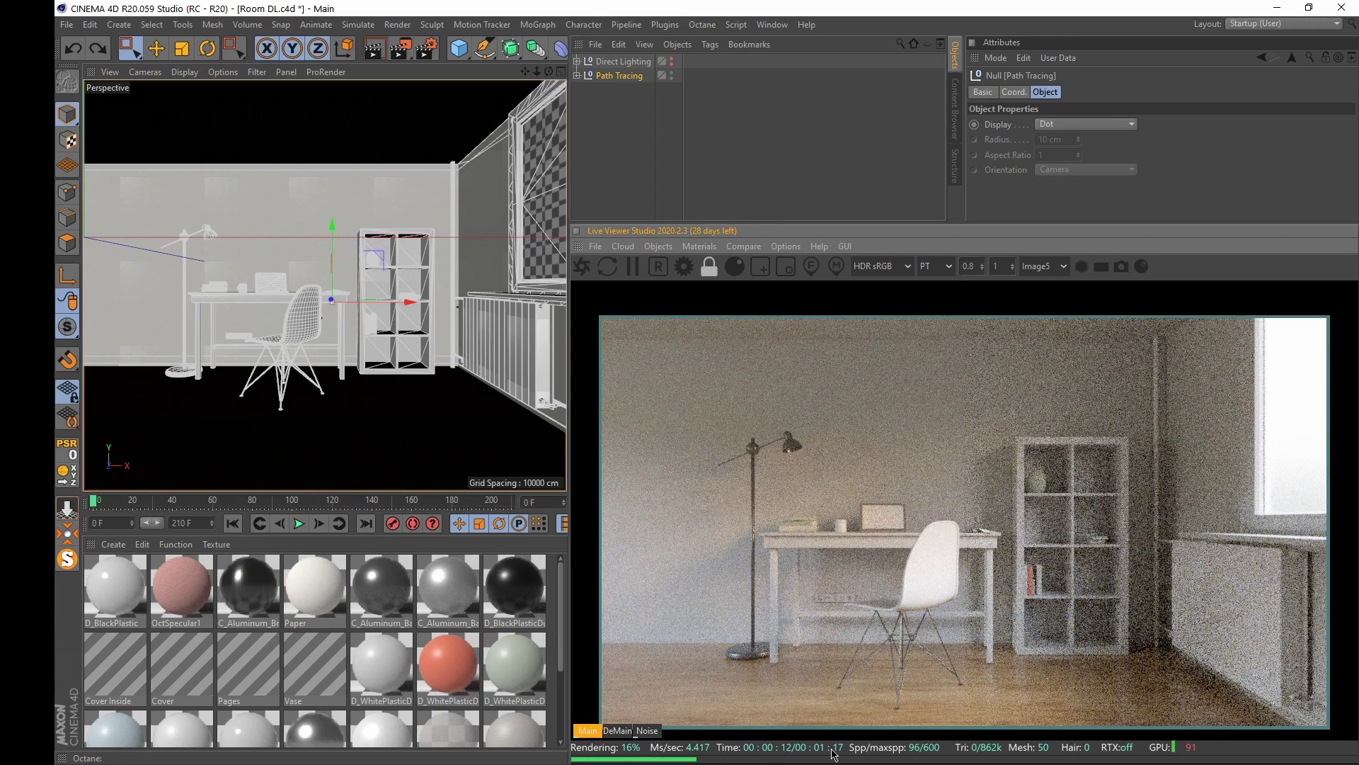
# Hide the Path Tracing group and show the Direct Lighting group in the room scene, leaving both collapsed and deselected
pyautogui.click(672, 73)
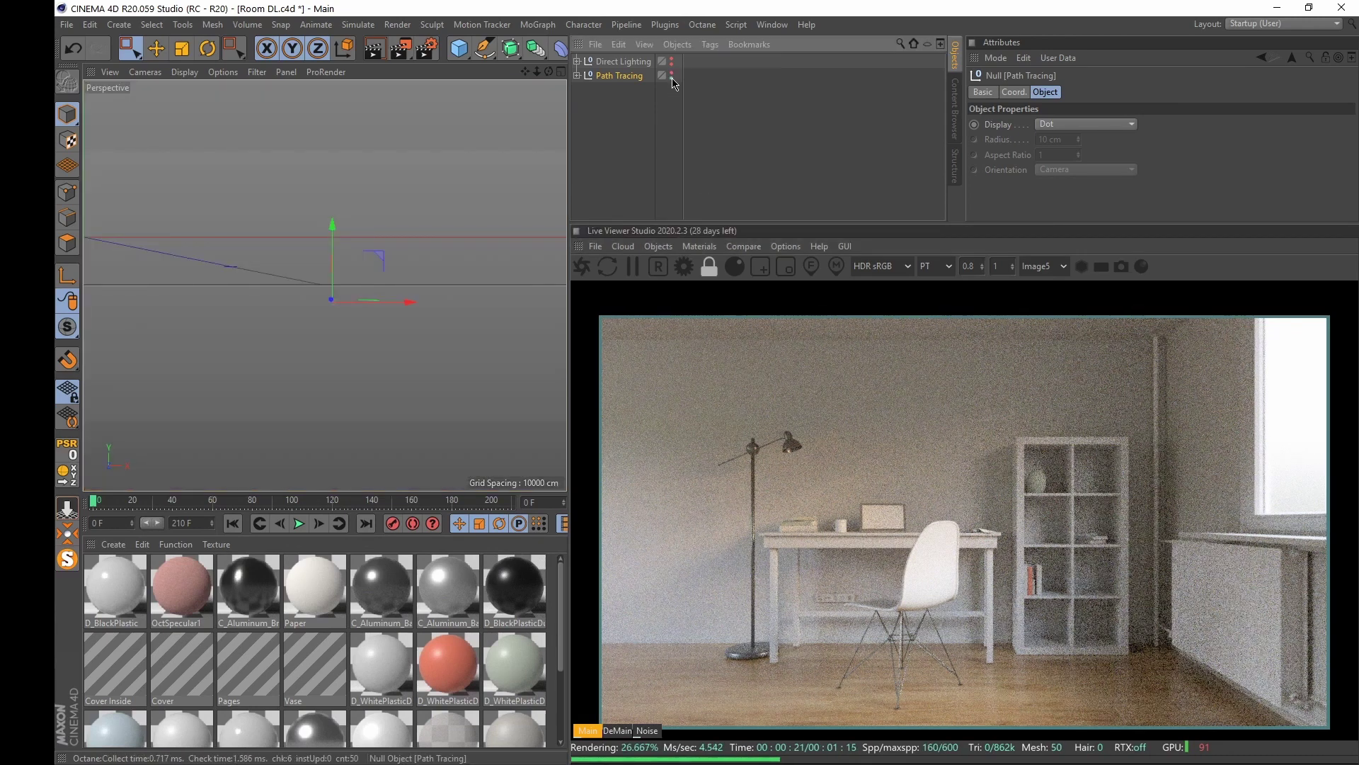
pyautogui.click(672, 78)
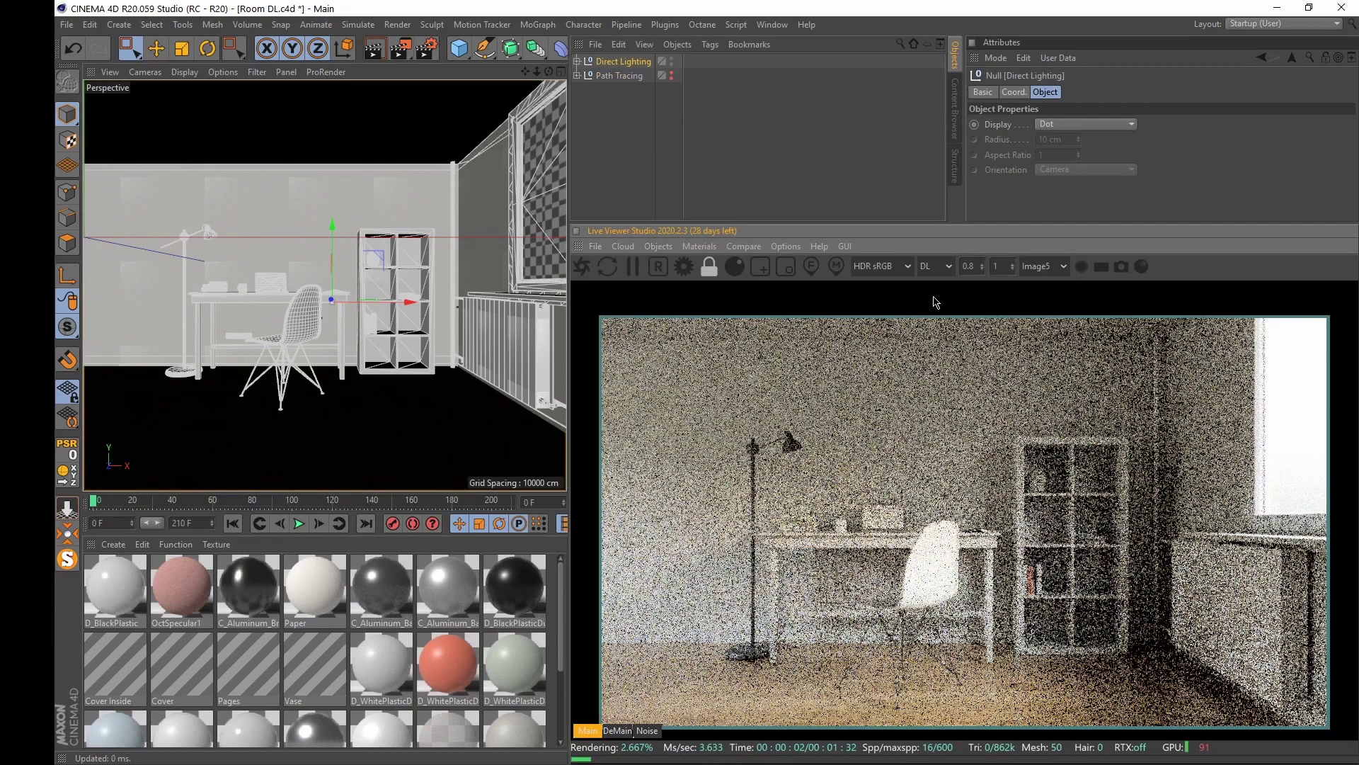
pyautogui.click(577, 61)
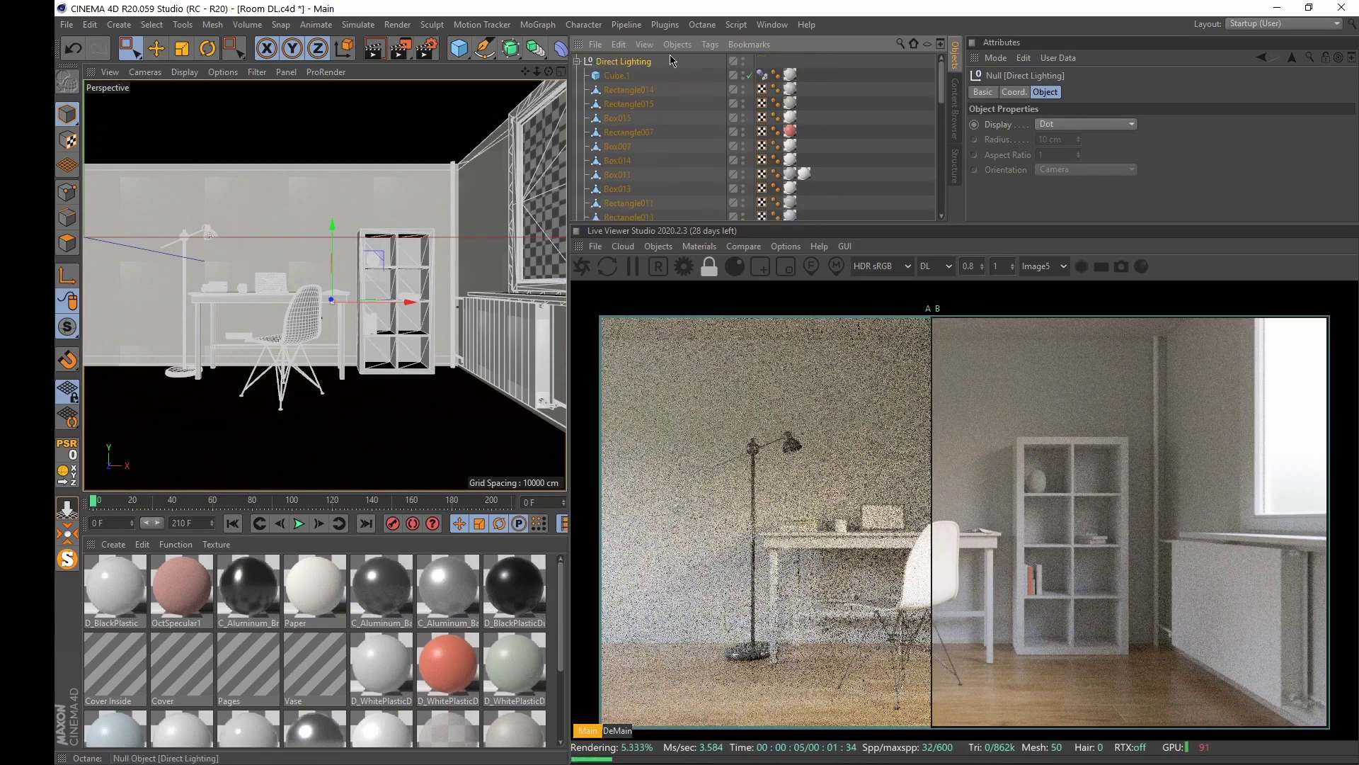
pyautogui.click(577, 61)
pyautogui.click(693, 211)
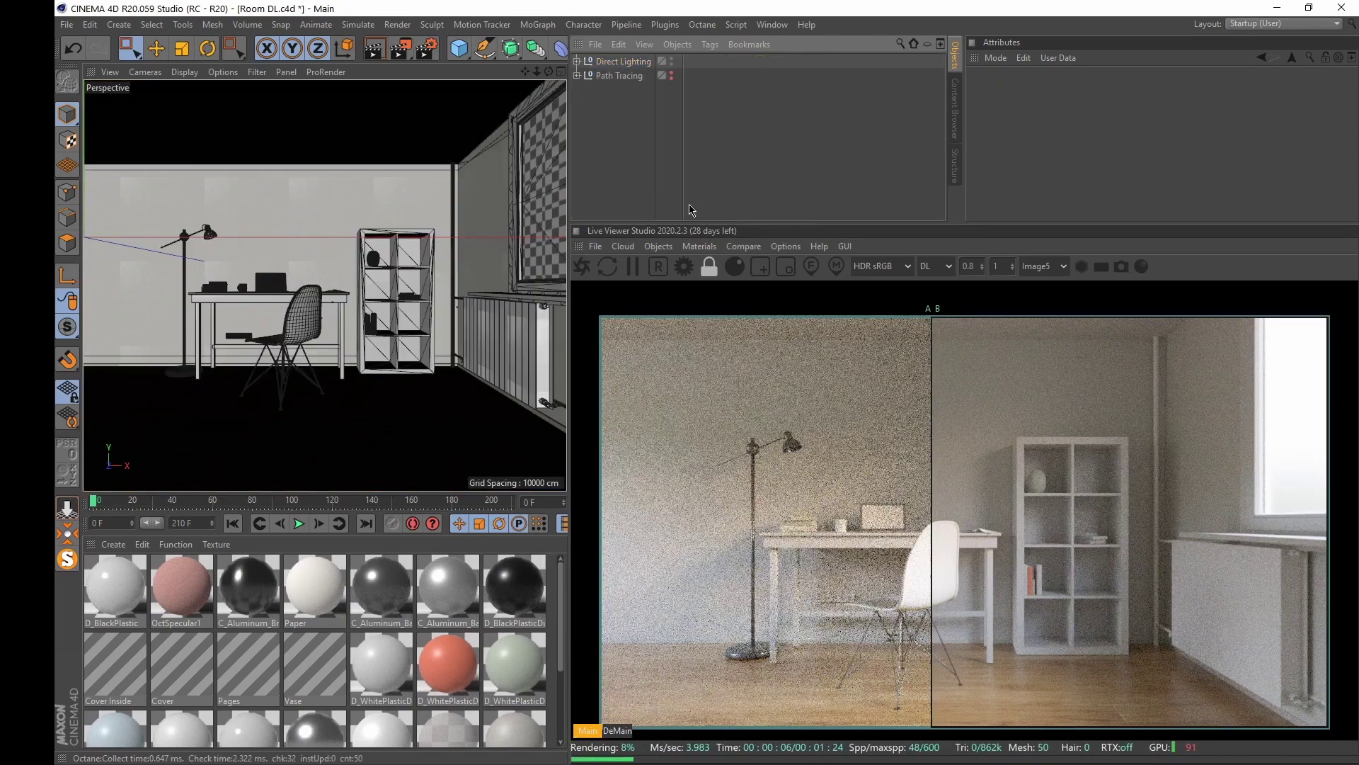
# Select the Direct Lighting group's OctaneCamera and shift the A/B comparison divider towards the desk's picture frame
pyautogui.click(577, 61)
pyautogui.scroll(-5, 673, 142)
pyautogui.click(632, 185)
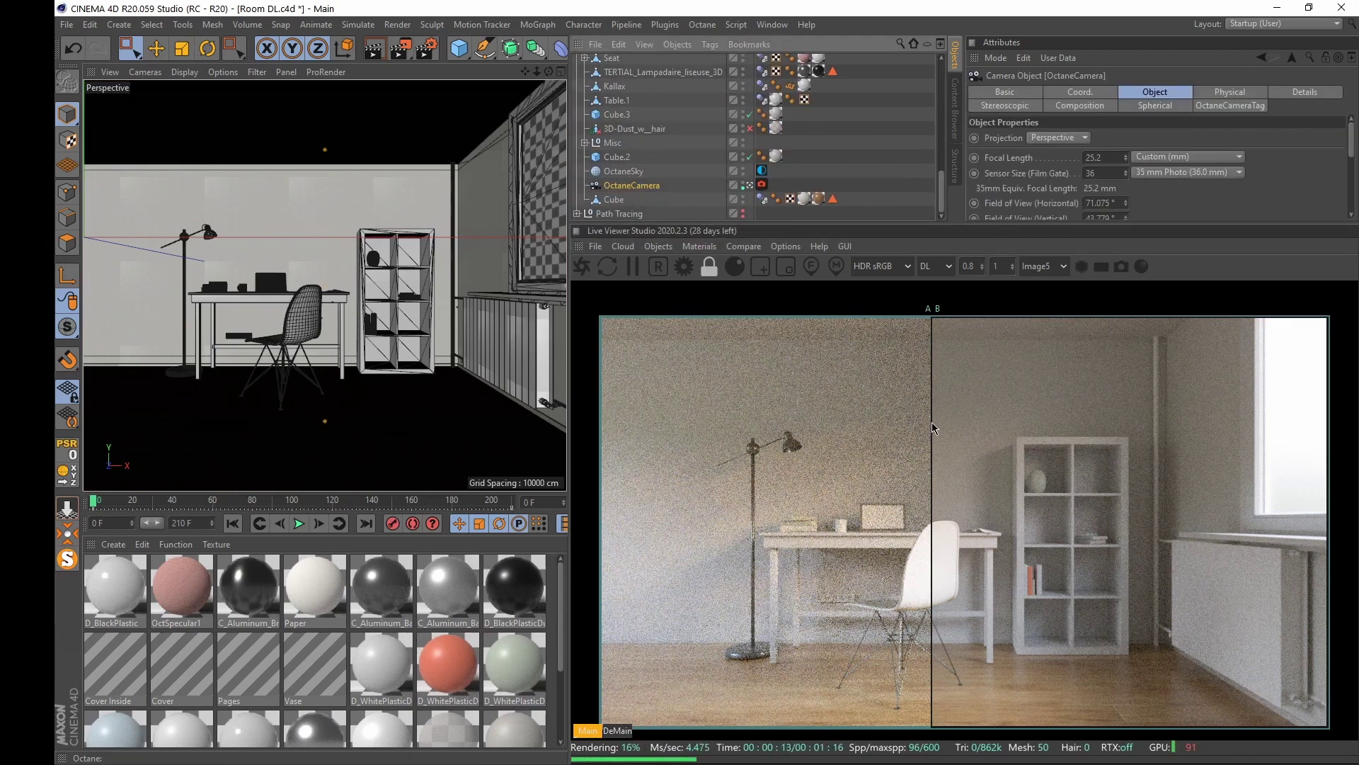
pyautogui.moveTo(933, 428); pyautogui.dragTo(896, 425)
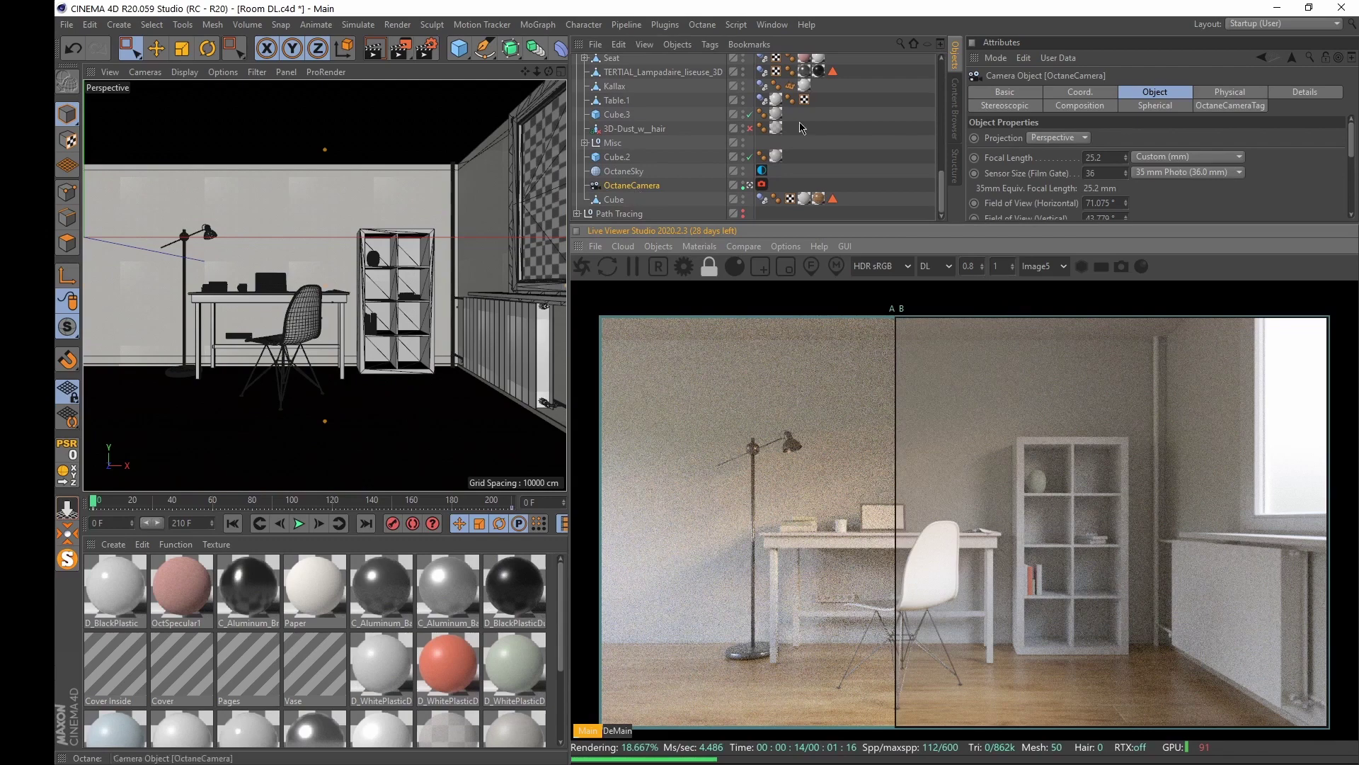
# Set the Directlighting kernel's diffuse depth to 4 and its maximum samples to 300
pyautogui.click(684, 266)
pyautogui.doubleClick(173, 151)
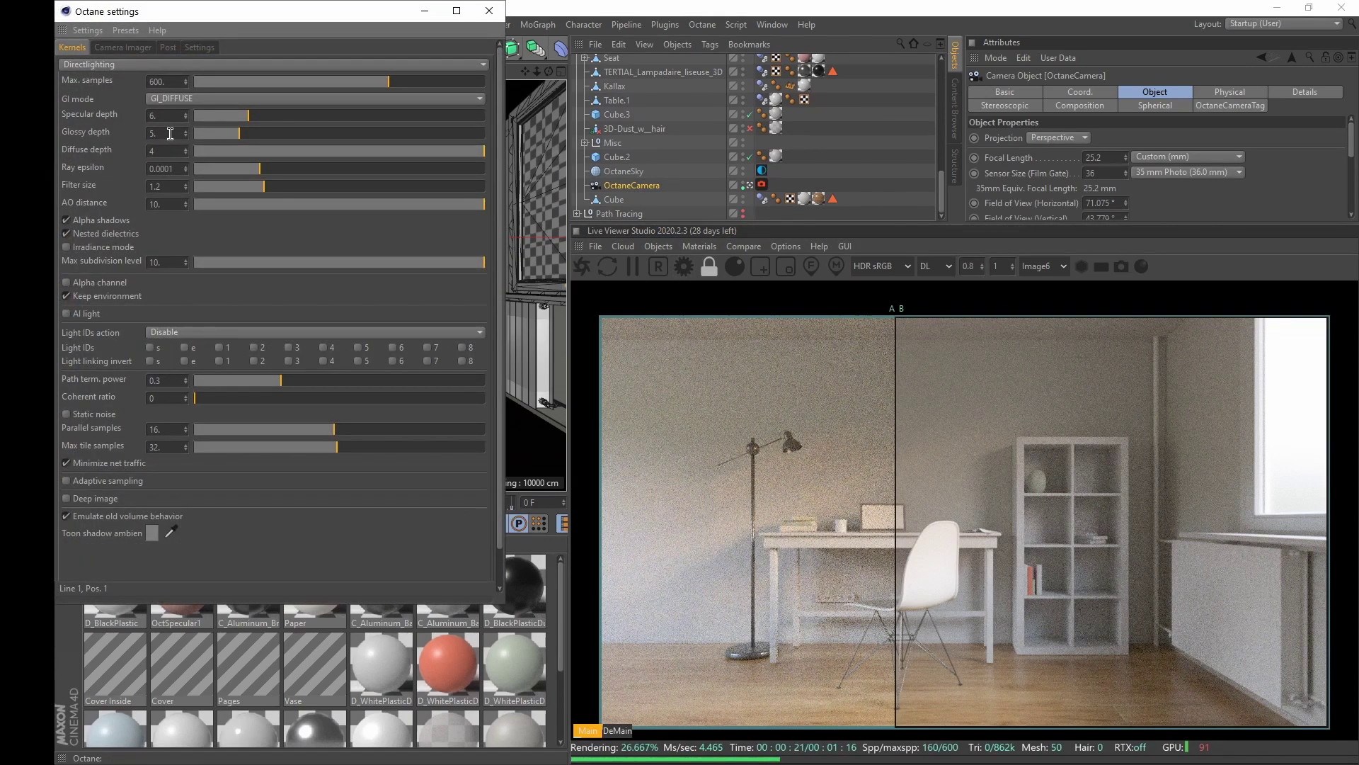
pyautogui.write('4')
pyautogui.press('Return')
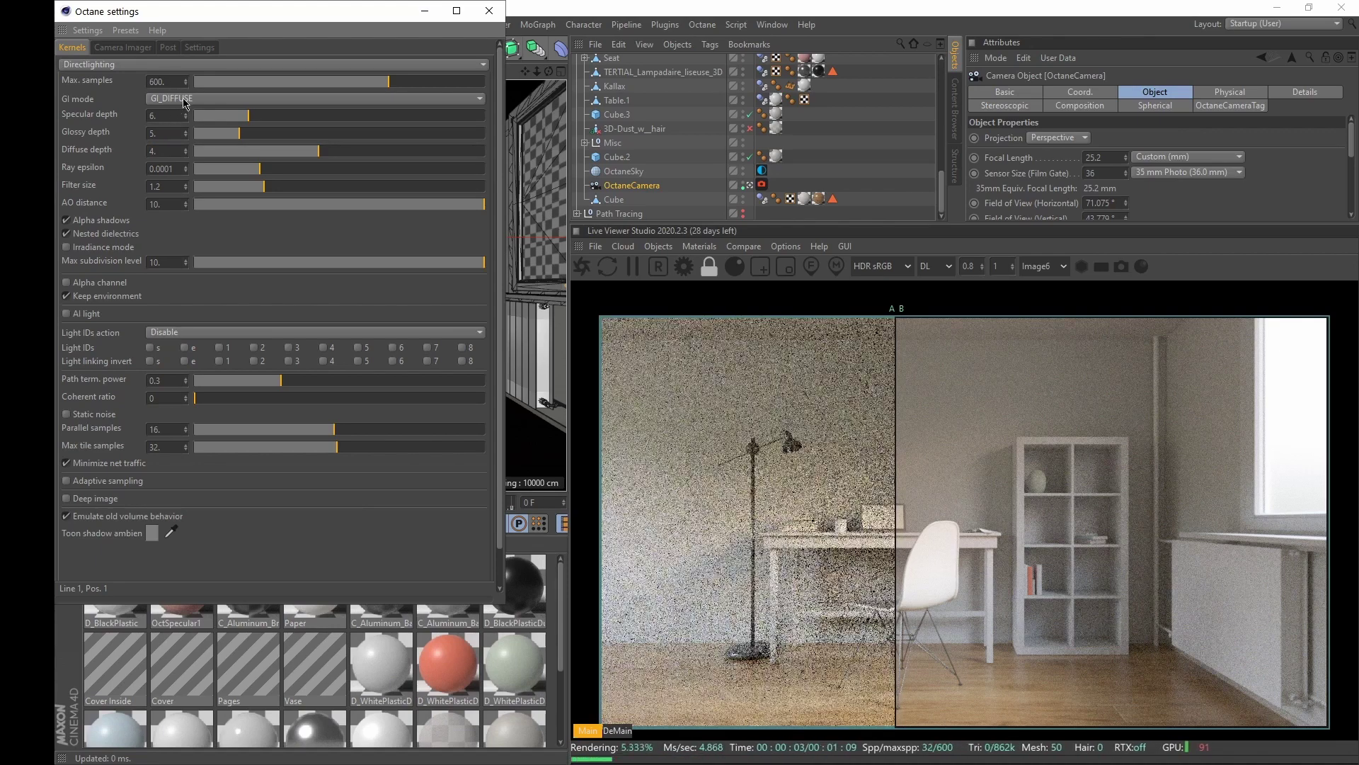
pyautogui.click(177, 81)
pyautogui.write('3')
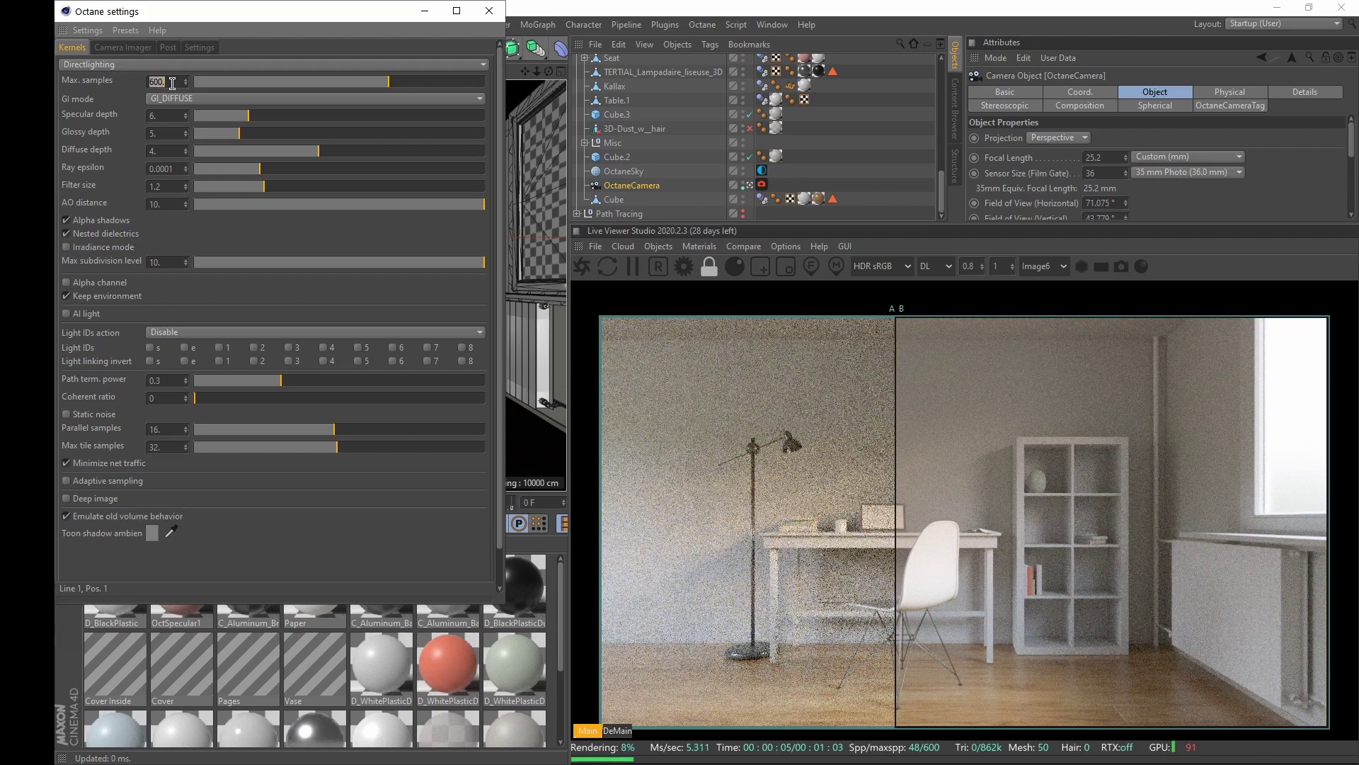
pyautogui.write('00')
pyautogui.press('Return')
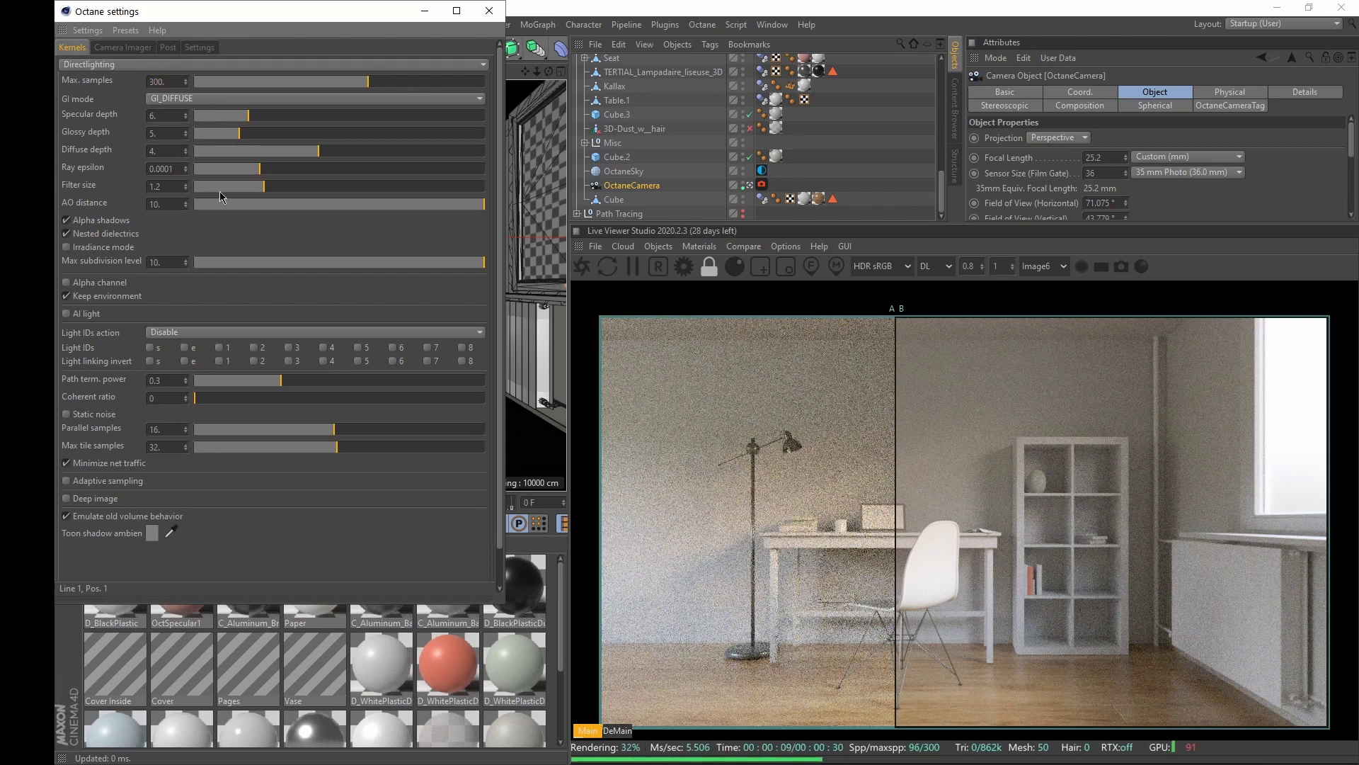
# Try the GI_AMBIENT_OCCLUSION mode against the stored path-traced room render, and return the GI mode to GI_DIFFUSE
pyautogui.click(201, 98)
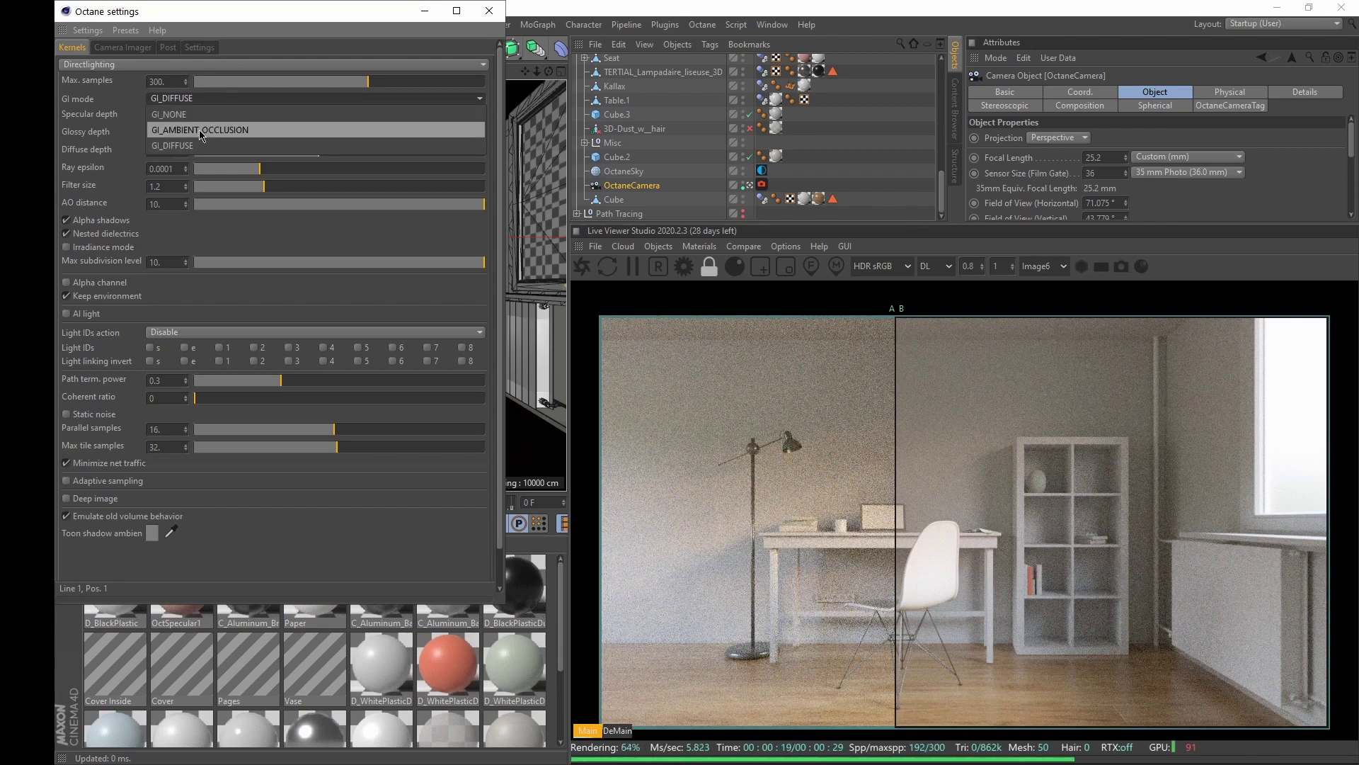
pyautogui.click(200, 131)
pyautogui.moveTo(896, 506); pyautogui.dragTo(1264, 507)
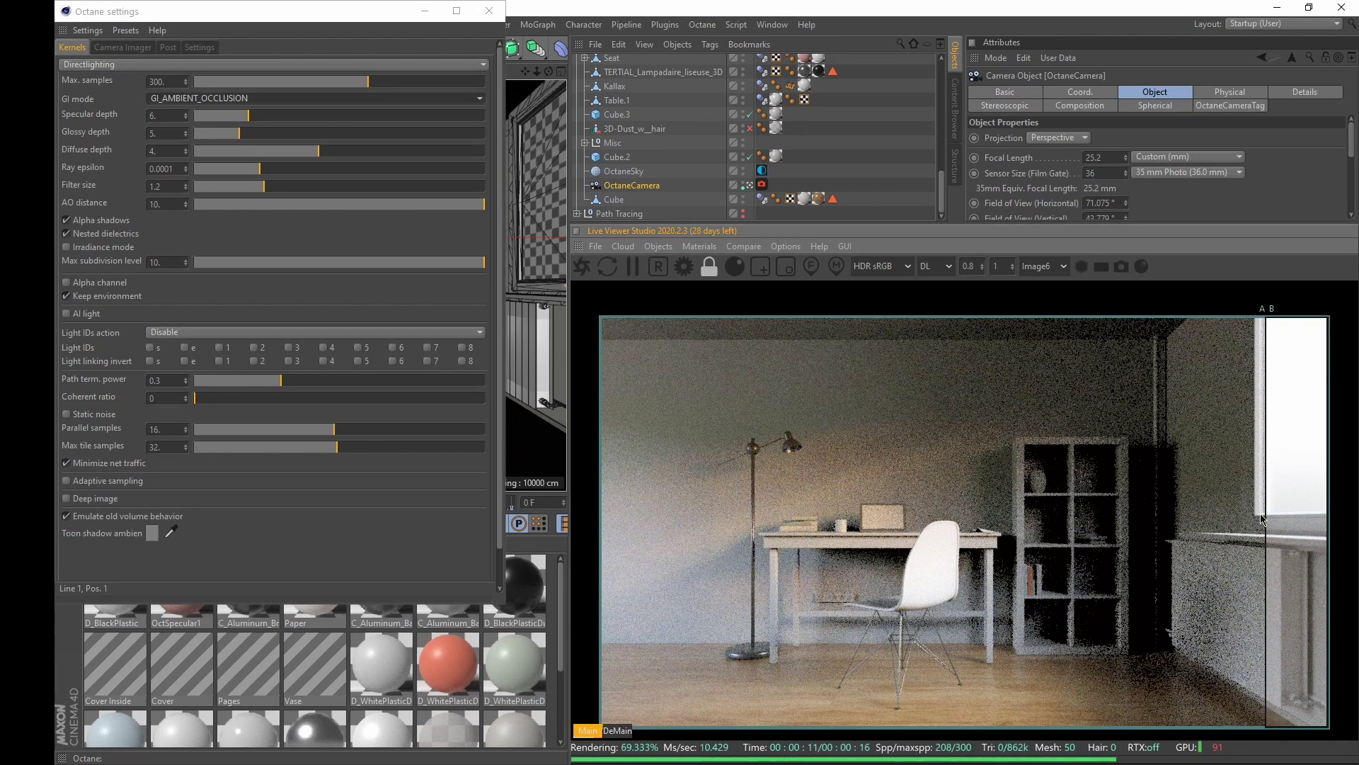
pyautogui.moveTo(1265, 522); pyautogui.dragTo(962, 522)
pyautogui.click(170, 98)
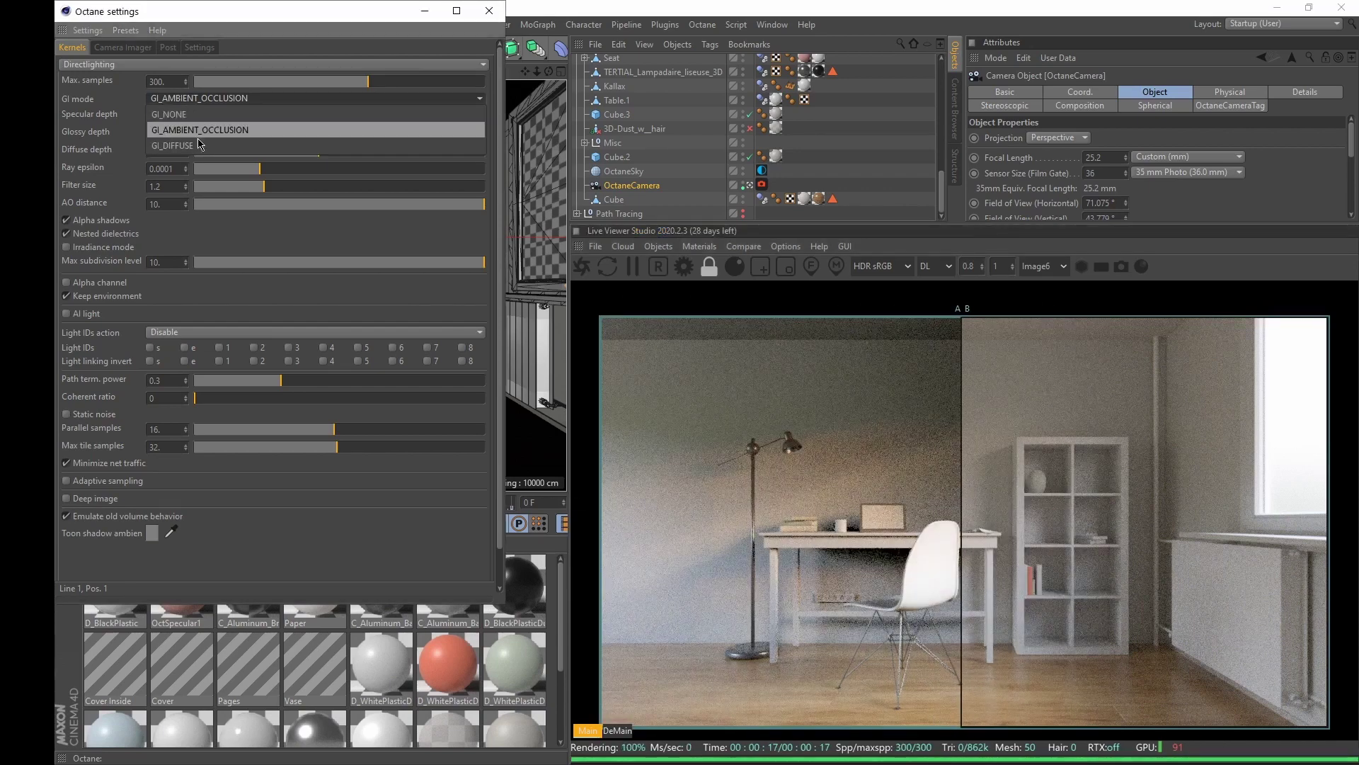
pyautogui.click(173, 114)
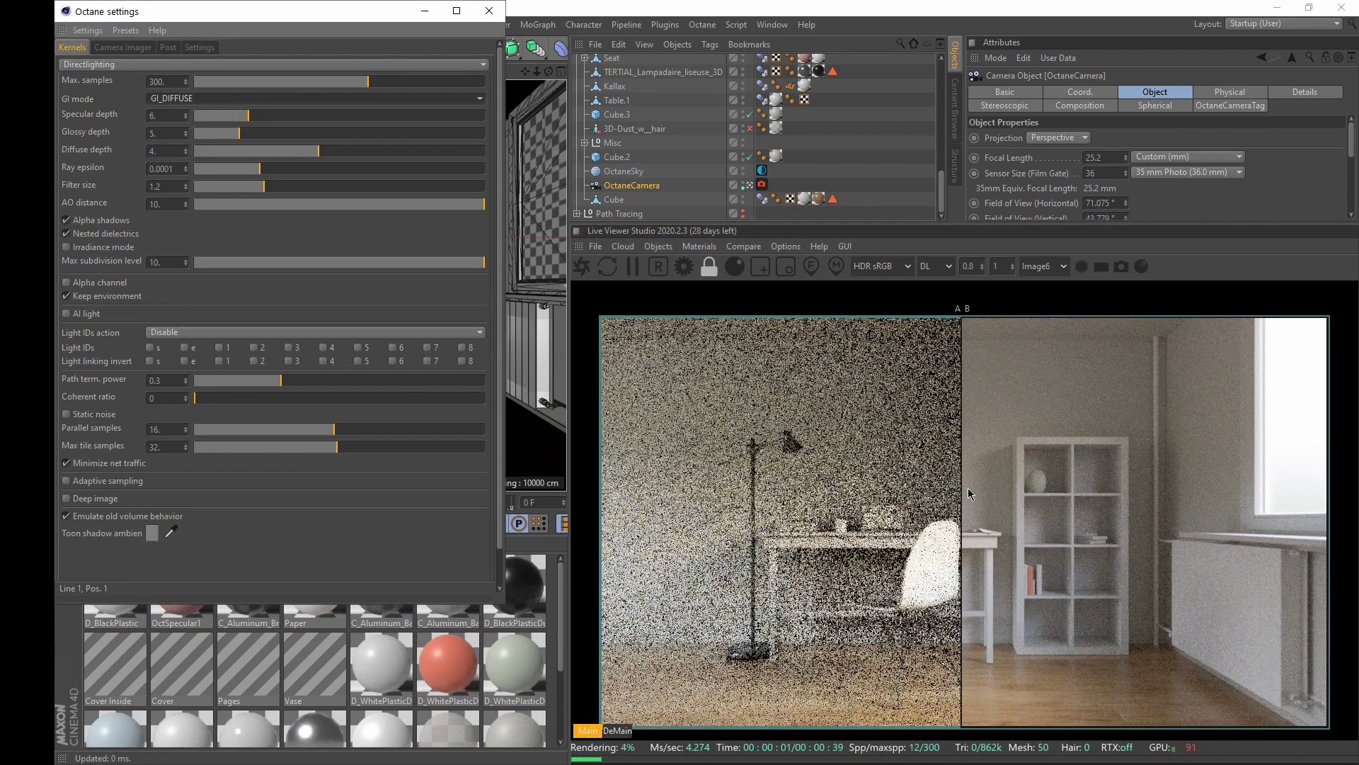
# Sweep the A/B divider across the room to compare the GI_DIFFUSE render and its denoised version with the path-traced one
pyautogui.moveTo(963, 489); pyautogui.dragTo(1213, 557)
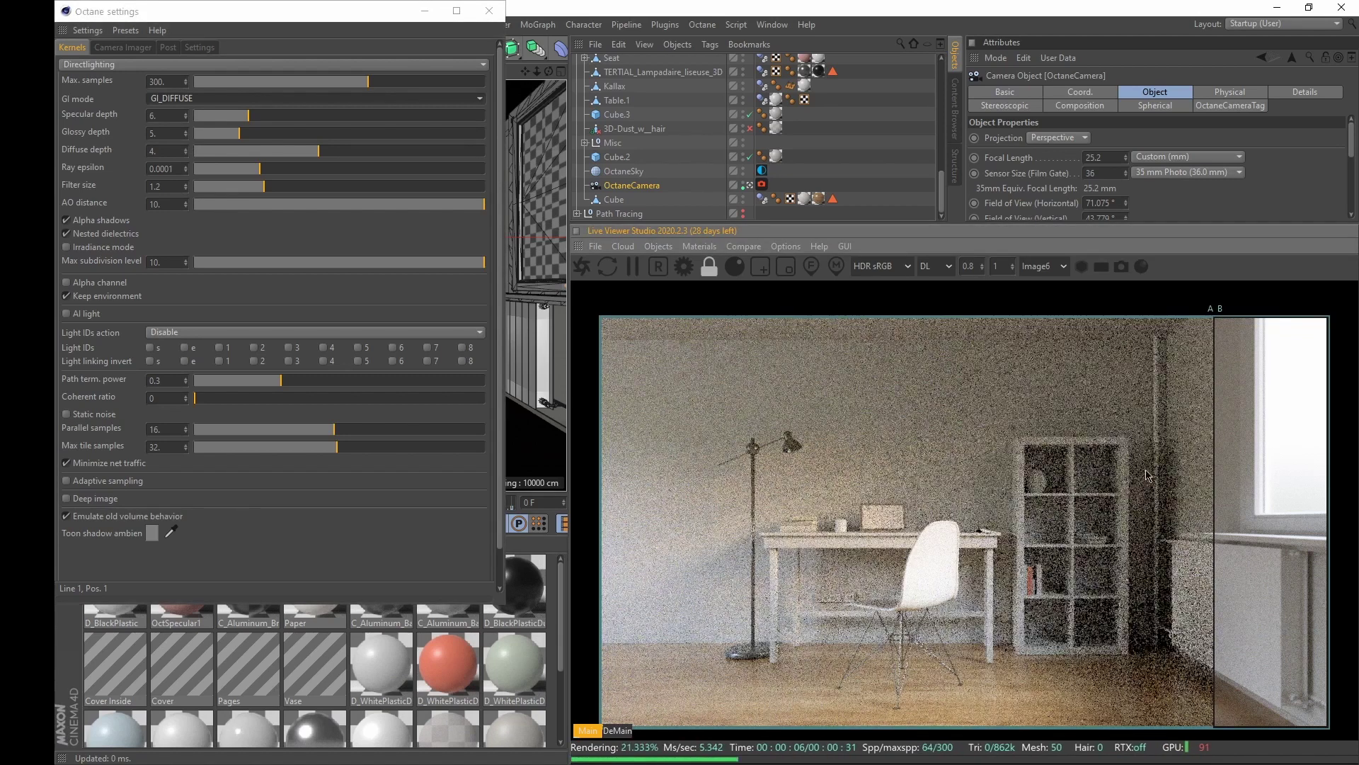
pyautogui.moveTo(1212, 520); pyautogui.dragTo(1047, 616)
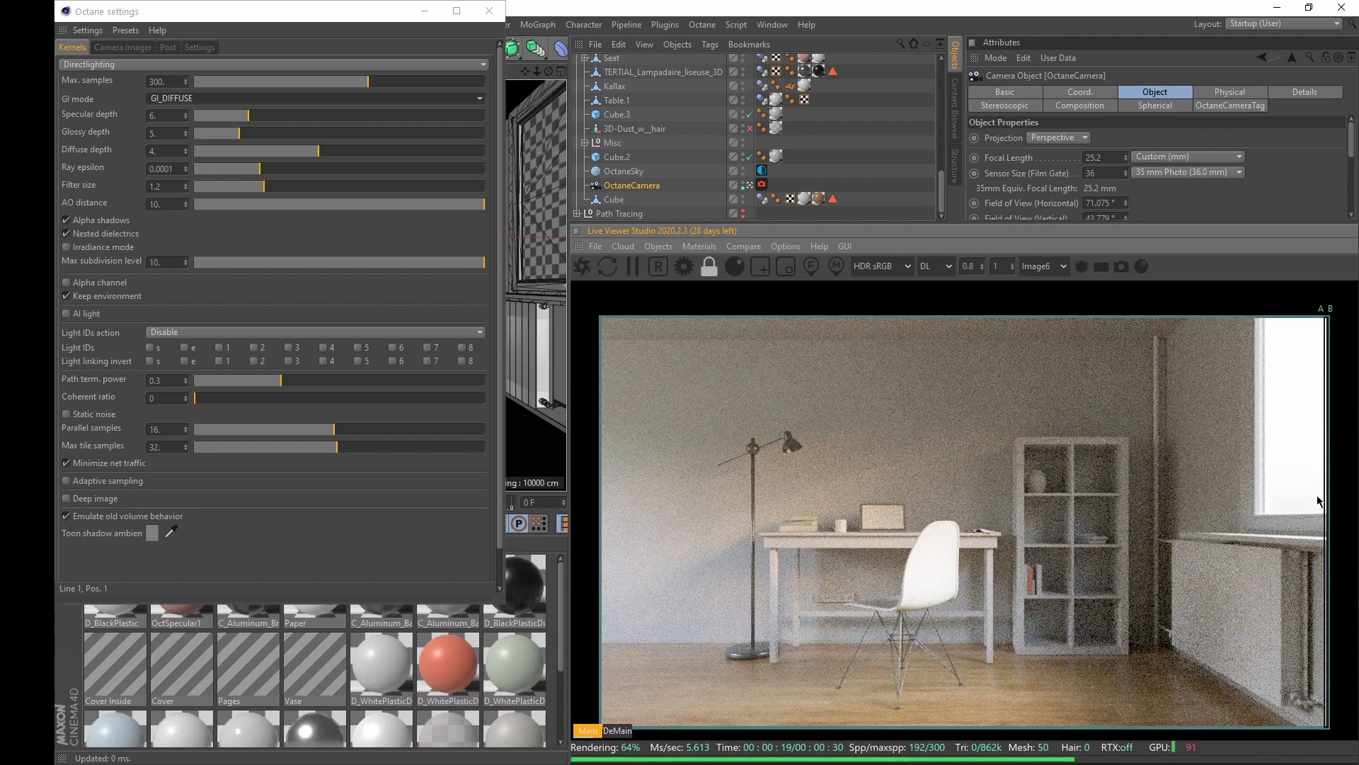
pyautogui.moveTo(1318, 500); pyautogui.dragTo(1215, 657)
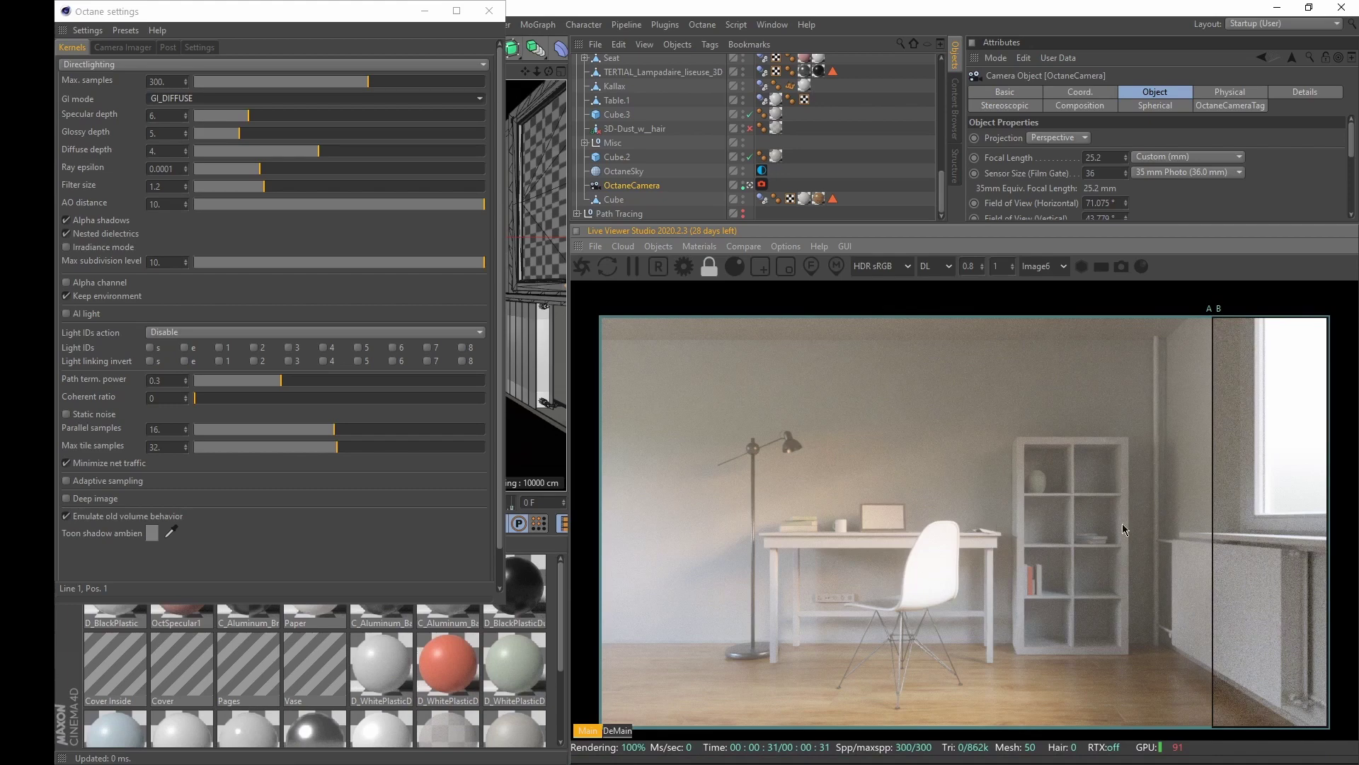
pyautogui.moveTo(1190, 530); pyautogui.dragTo(367, 552)
pyautogui.moveTo(632, 570); pyautogui.dragTo(966, 571)
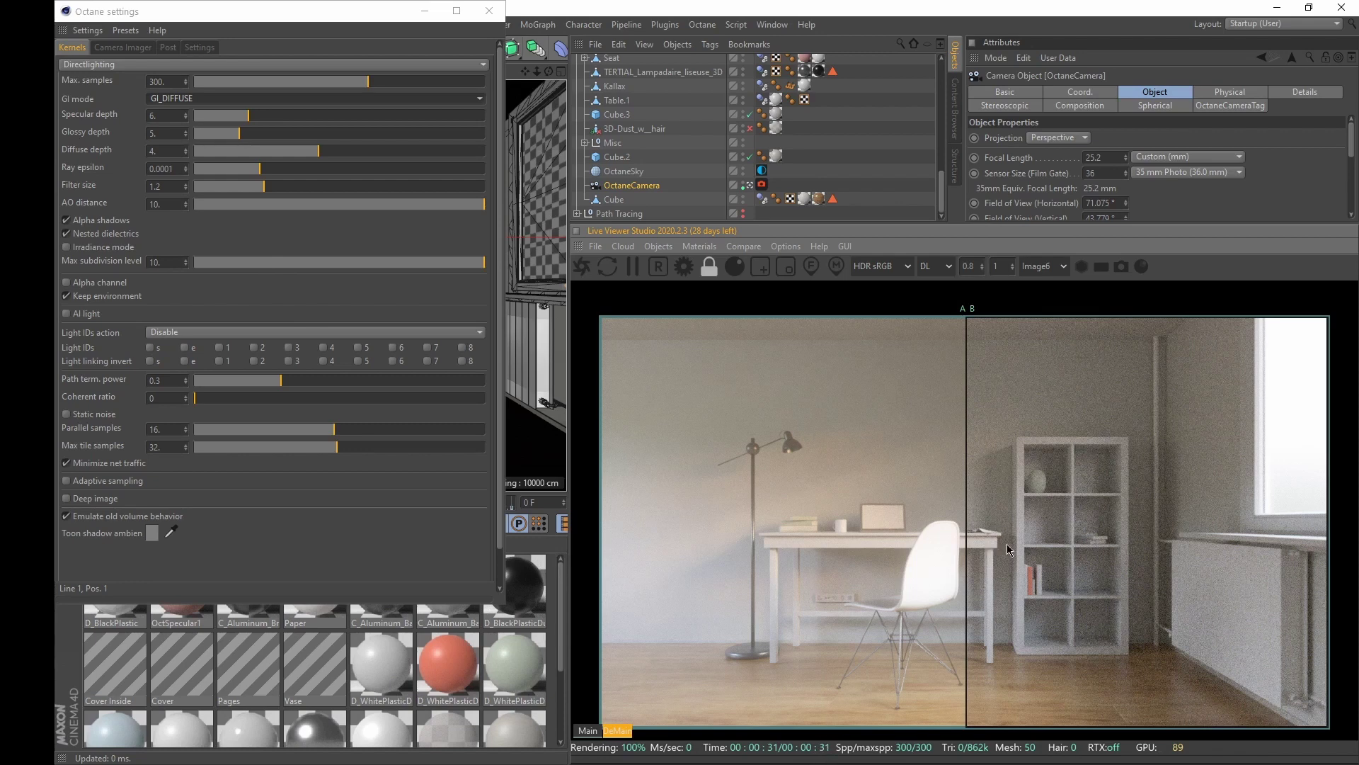
pyautogui.moveTo(1003, 559); pyautogui.dragTo(929, 615)
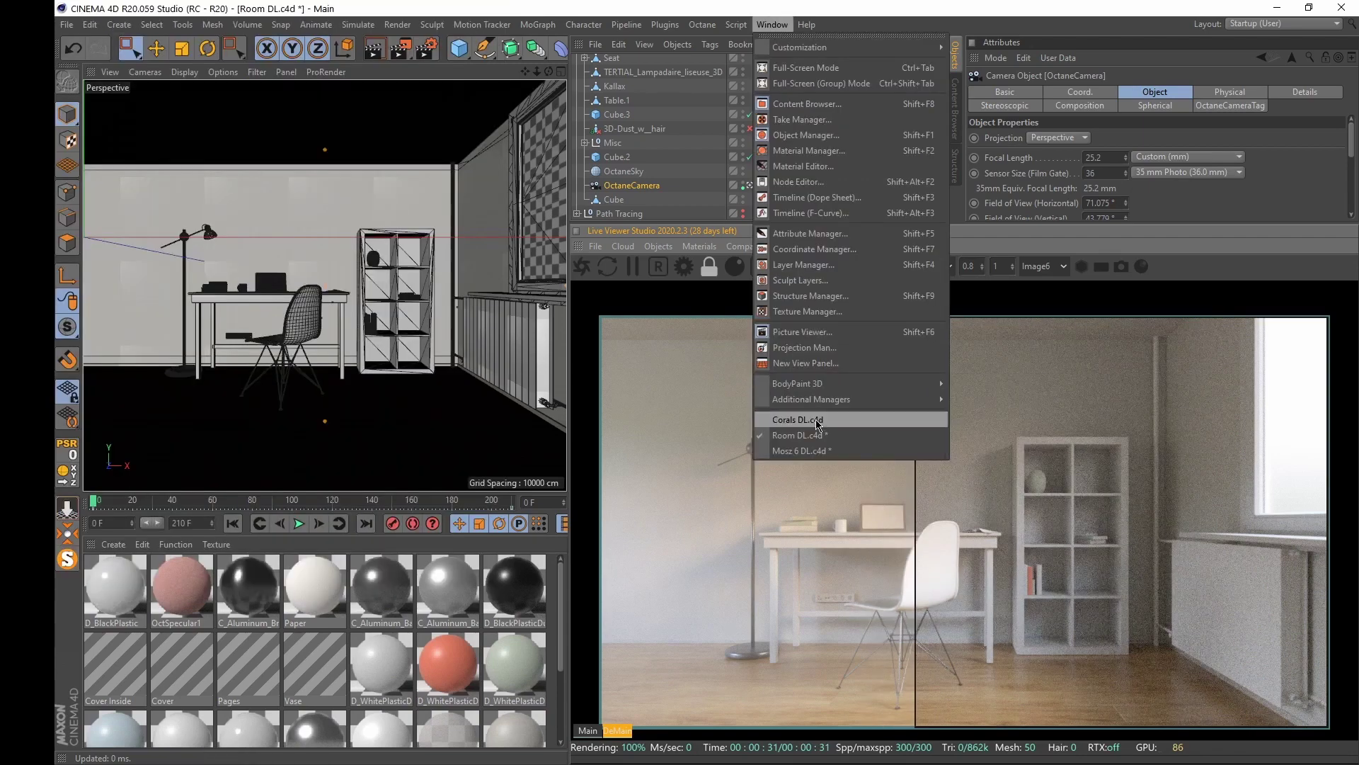
# Switch to the Corals DL.c4d document and enlarge its path-traced render to a Live Viewer zoom of 1.6
pyautogui.click(816, 419)
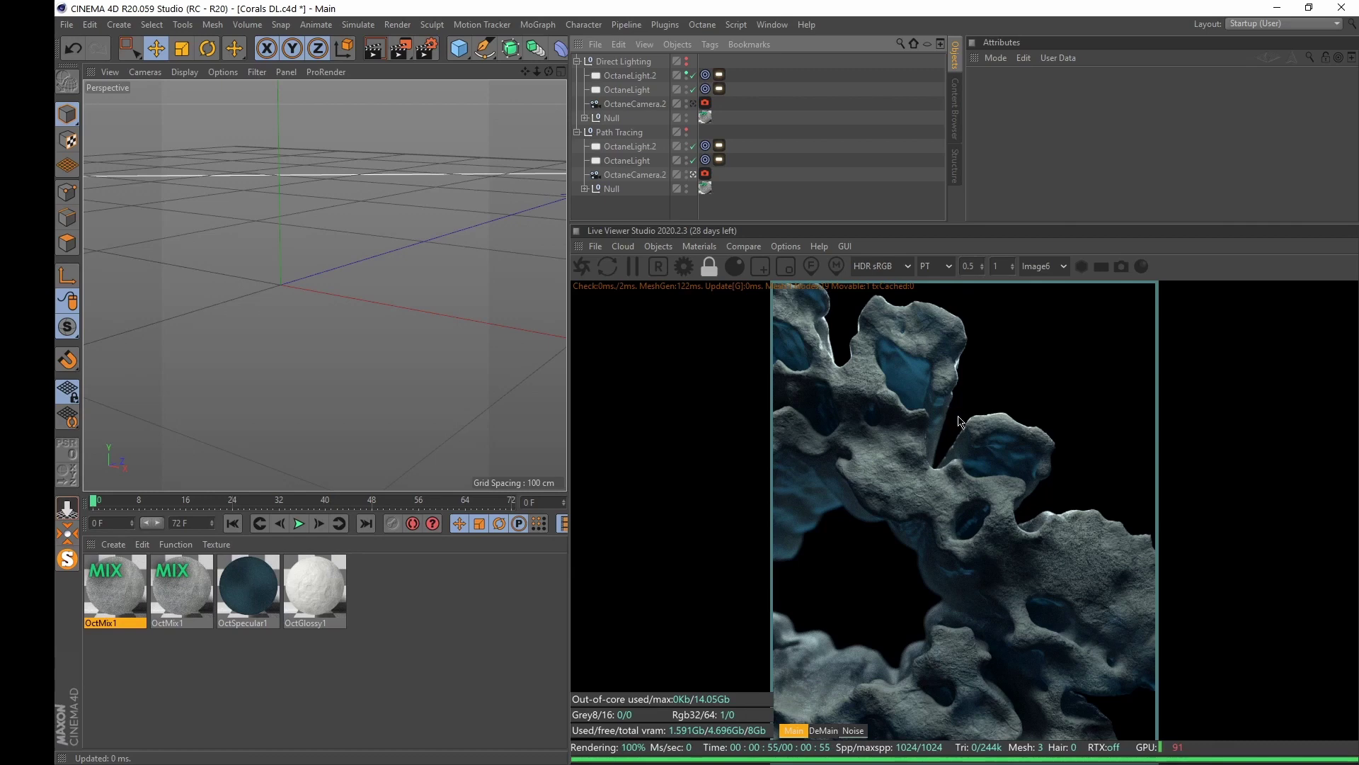
pyautogui.click(1013, 263)
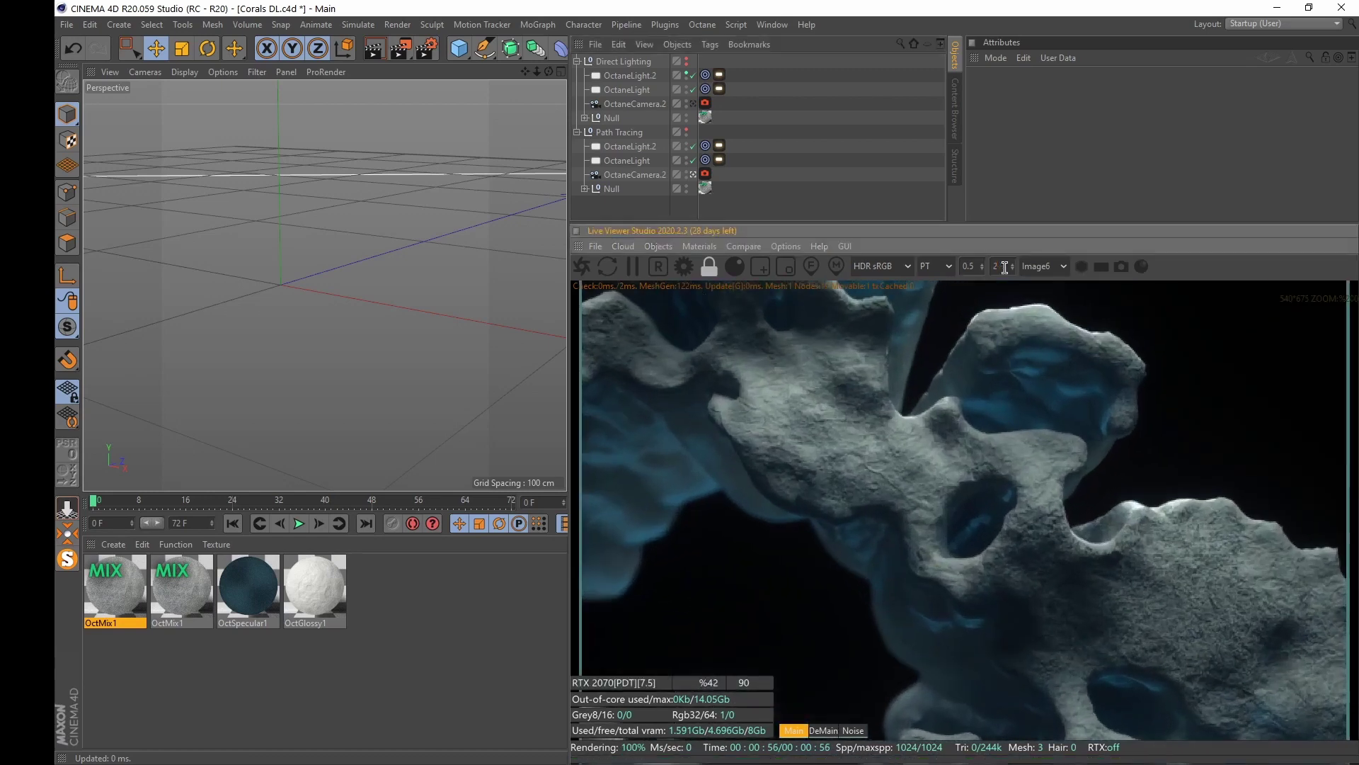
pyautogui.scroll(-1, 1005, 268)
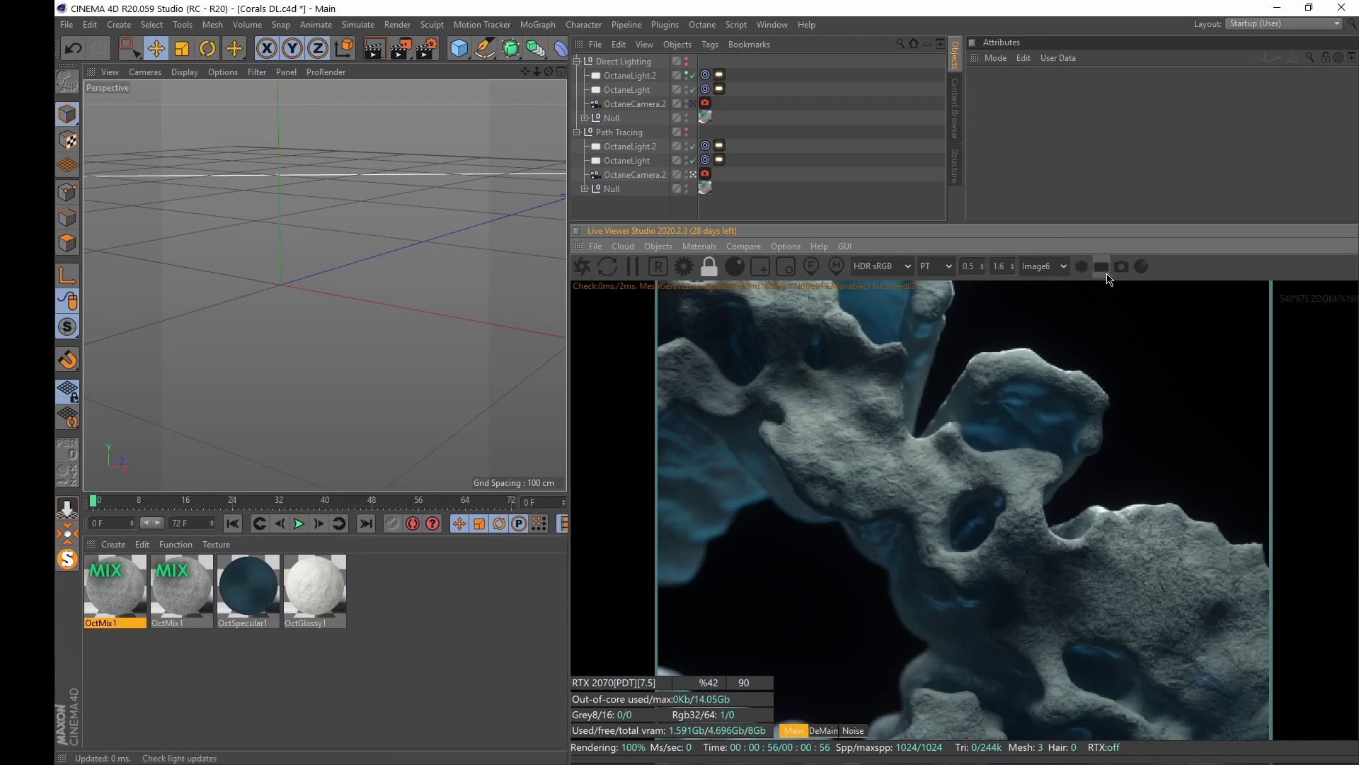
# Store the path-traced coral render in the comparison buffer and place the A/B divider across the middle of the coral
pyautogui.click(736, 246)
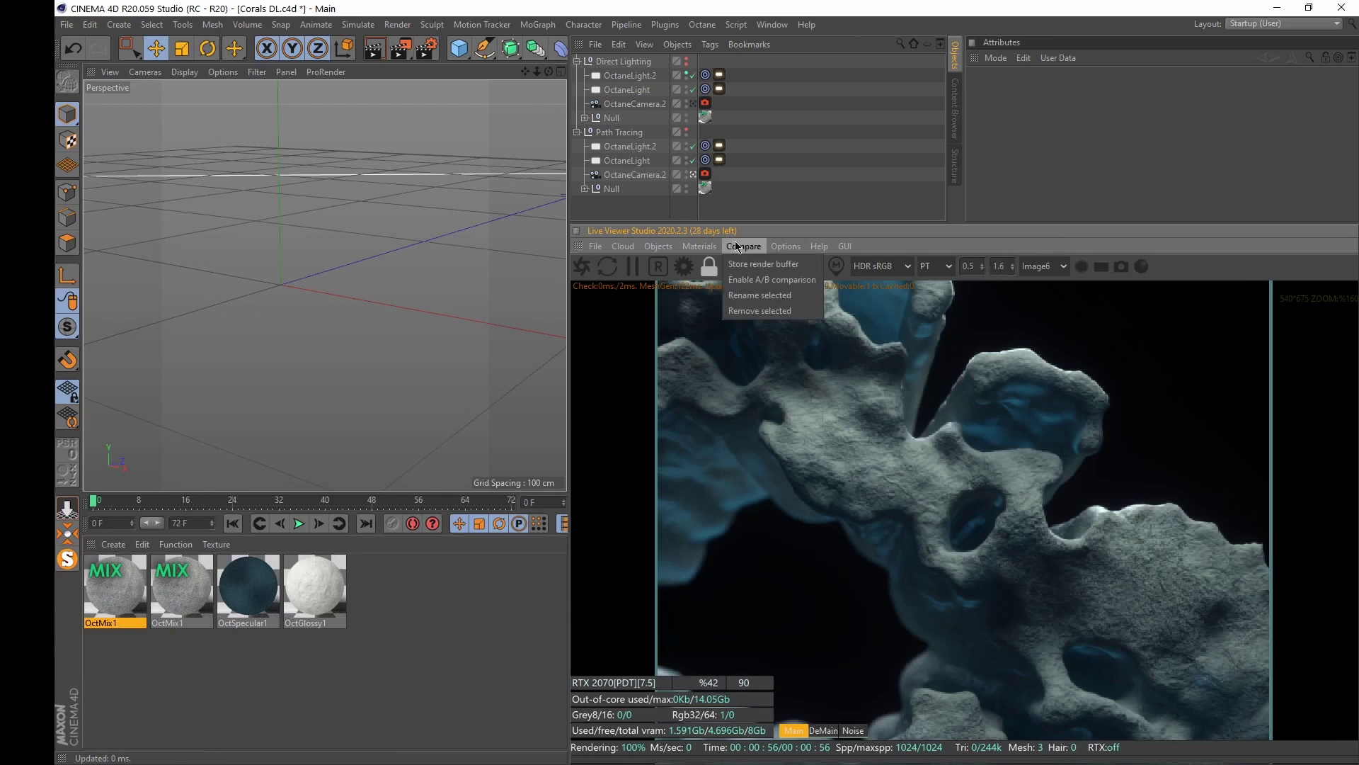
pyautogui.click(778, 265)
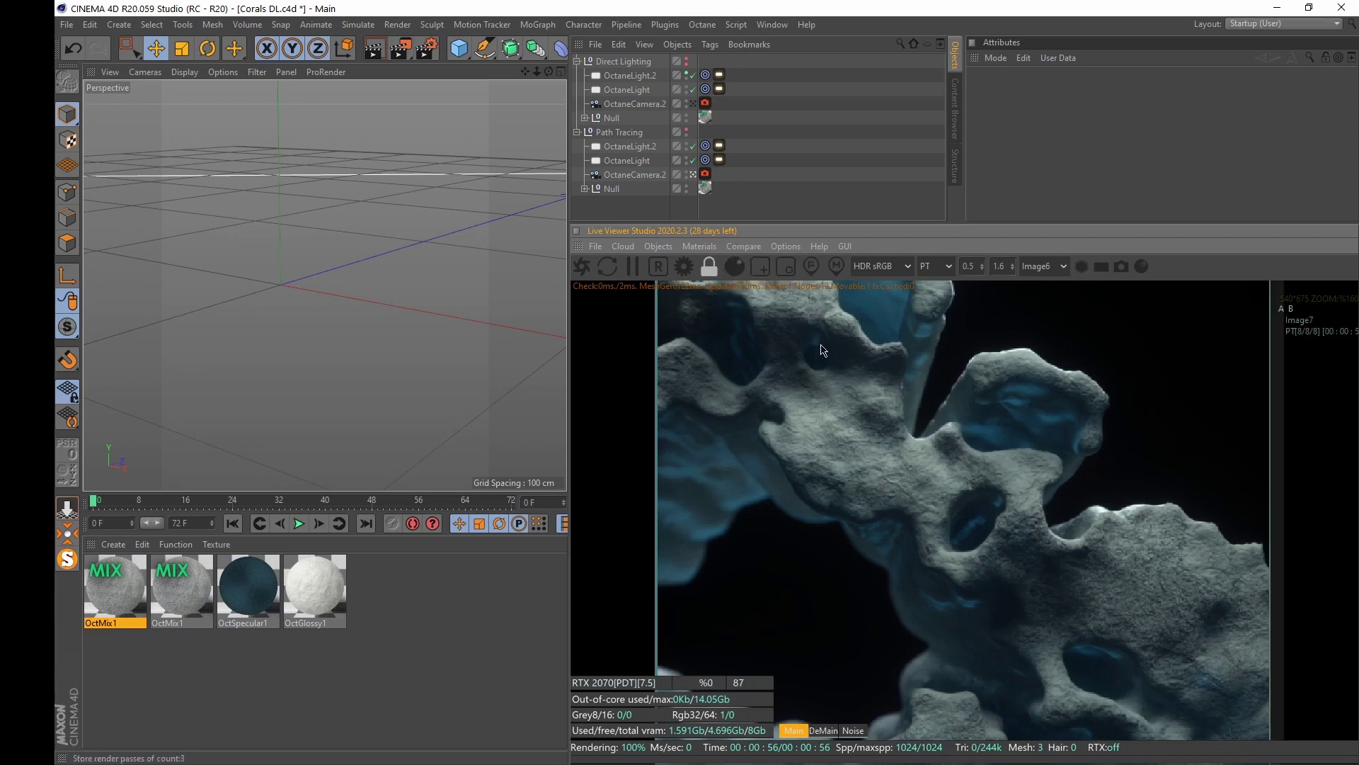
pyautogui.moveTo(1285, 400); pyautogui.dragTo(940, 400)
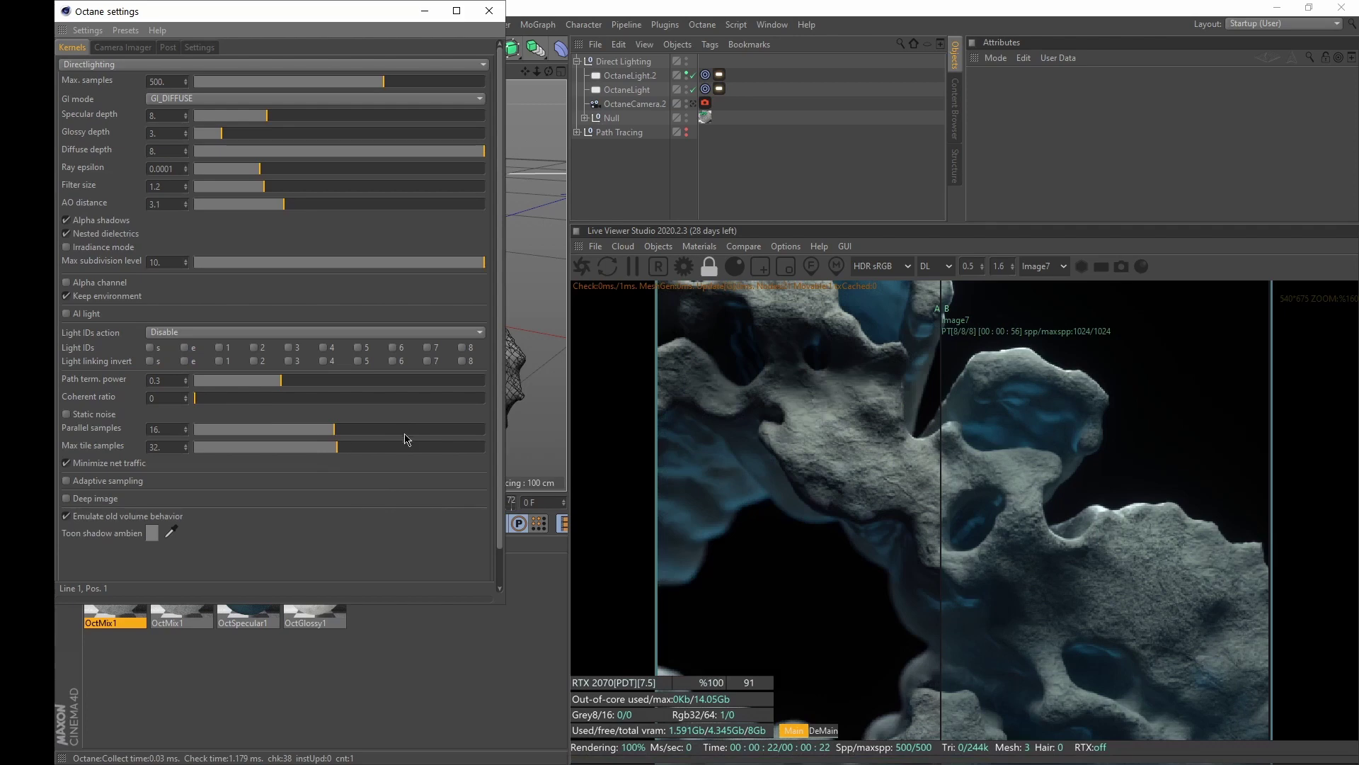
# Put away the kernel settings and compare the direct-lit coral with the stored path-traced render using the A/B divider
pyautogui.click(489, 12)
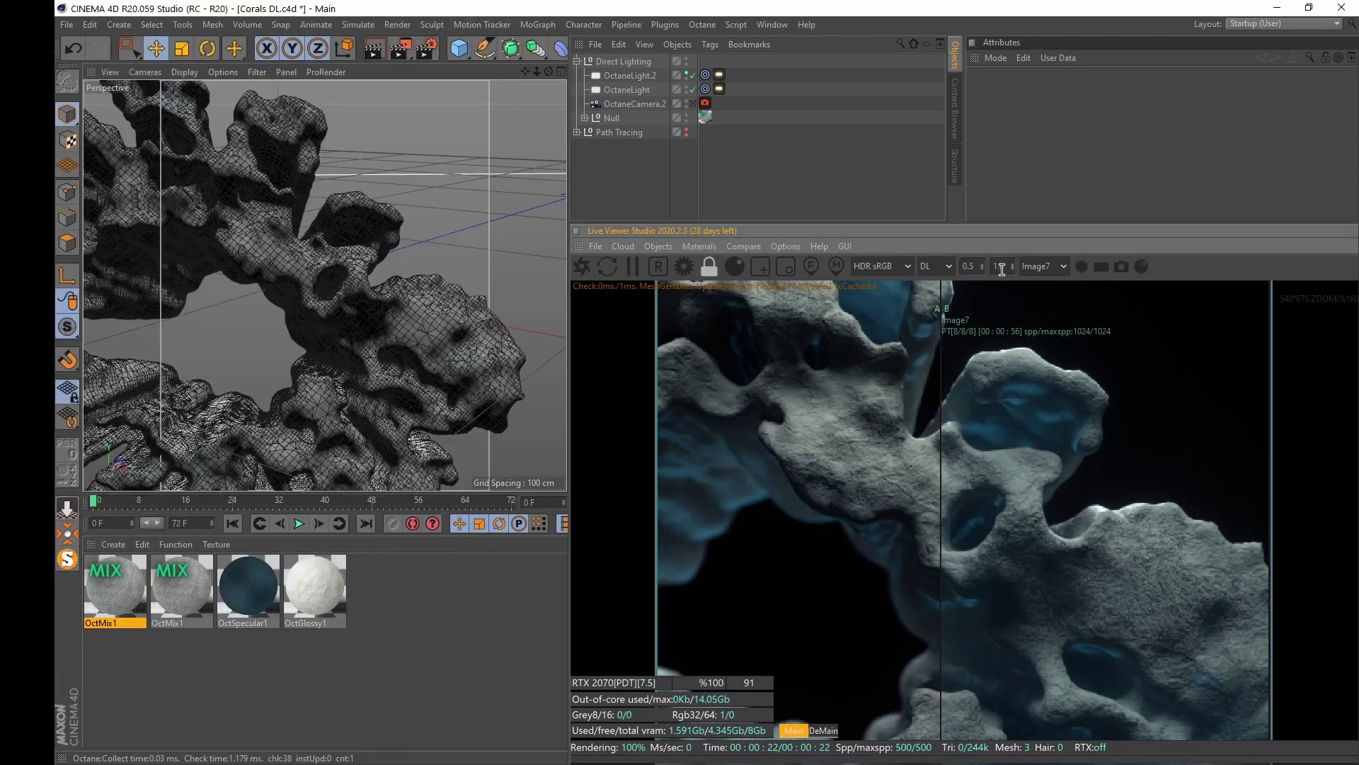
pyautogui.moveTo(943, 465); pyautogui.dragTo(927, 541)
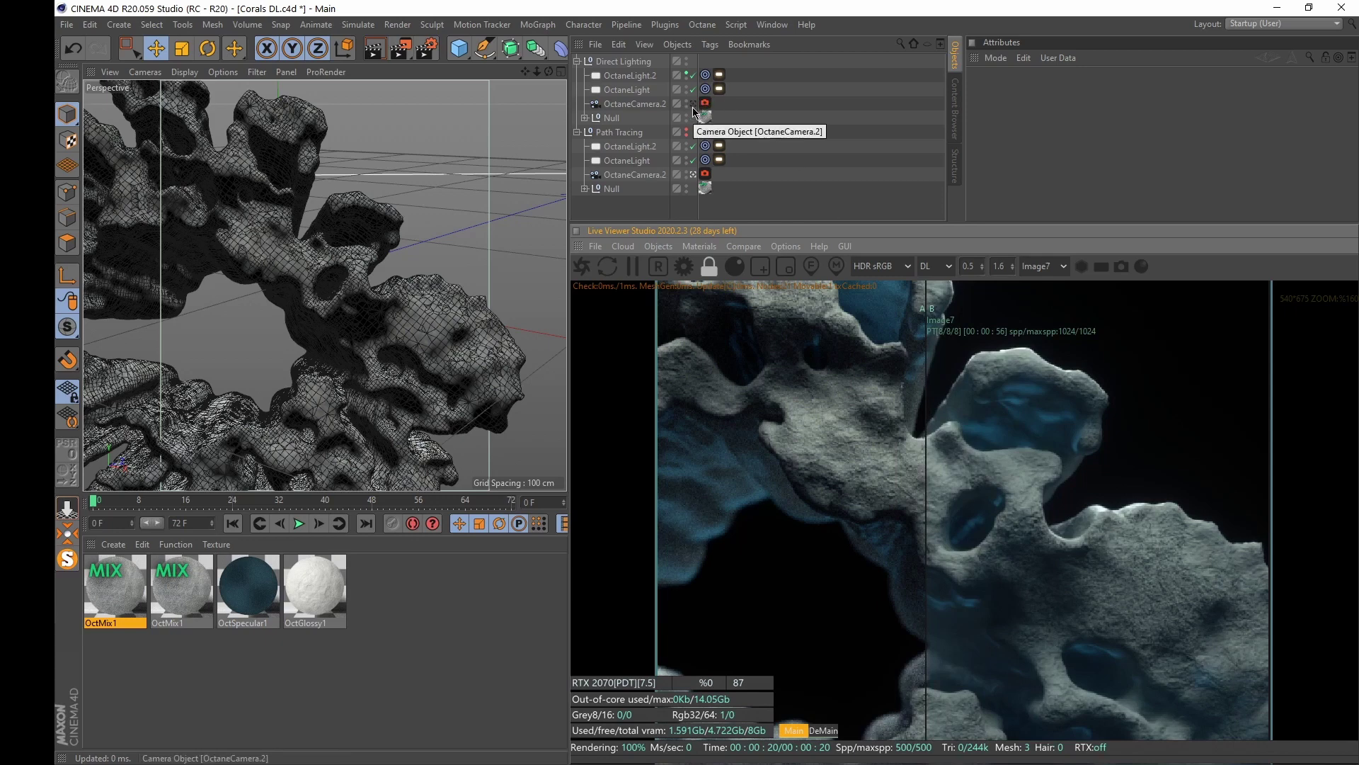
pyautogui.moveTo(936, 481); pyautogui.dragTo(861, 530)
# Set the gamma of the Direct Lighting camera's Camera Imager to about 0.876 and check the coral against the path-traced render
pyautogui.moveTo(1094, 246); pyautogui.dragTo(1099, 249)
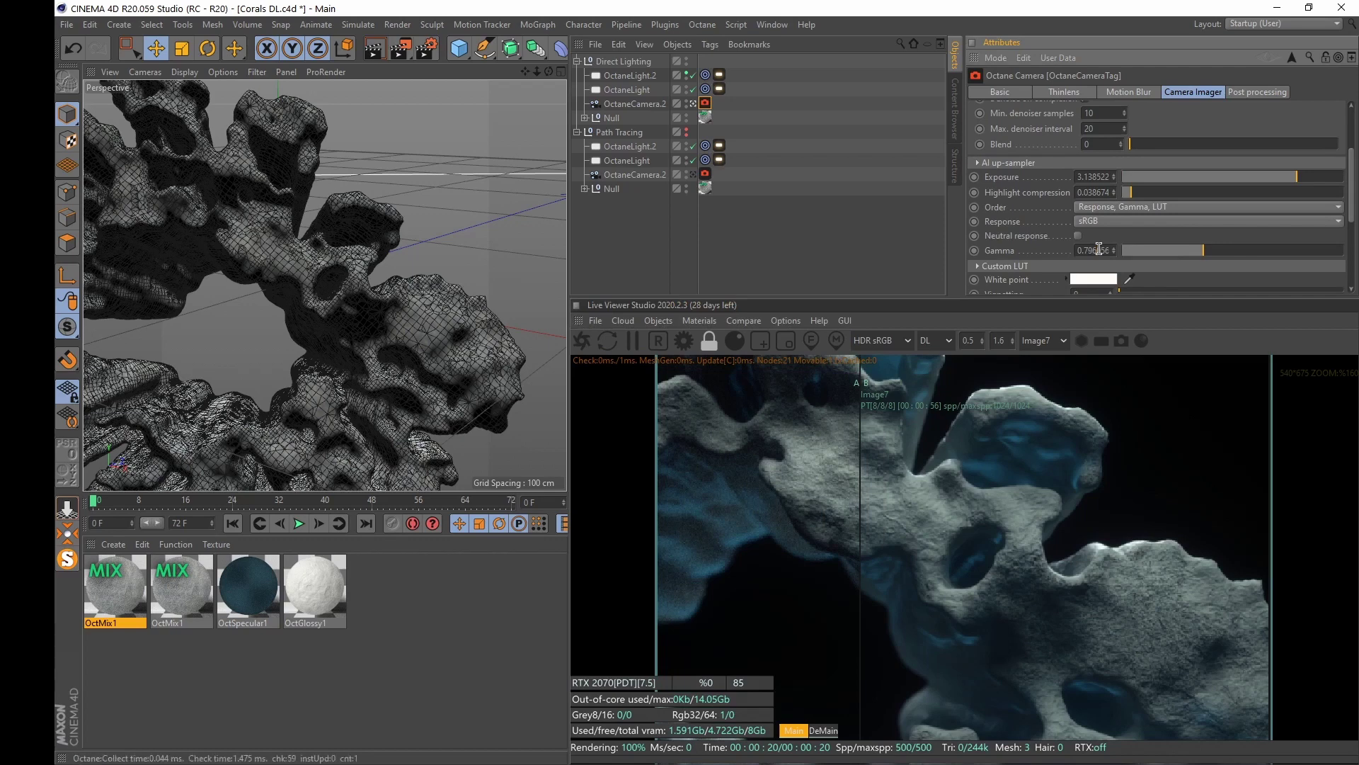
pyautogui.click(1208, 253)
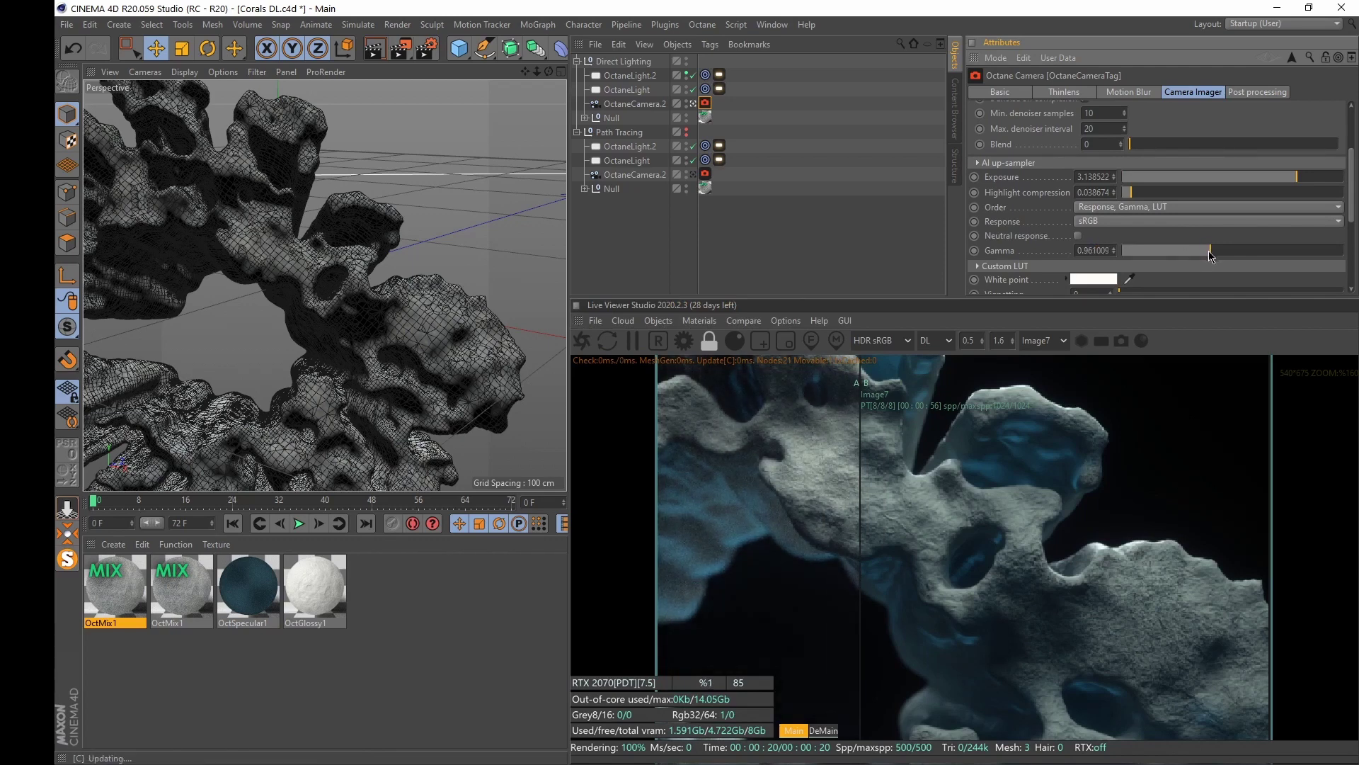
pyautogui.moveTo(1208, 252); pyautogui.dragTo(1207, 253)
pyautogui.moveTo(858, 487); pyautogui.dragTo(850, 542)
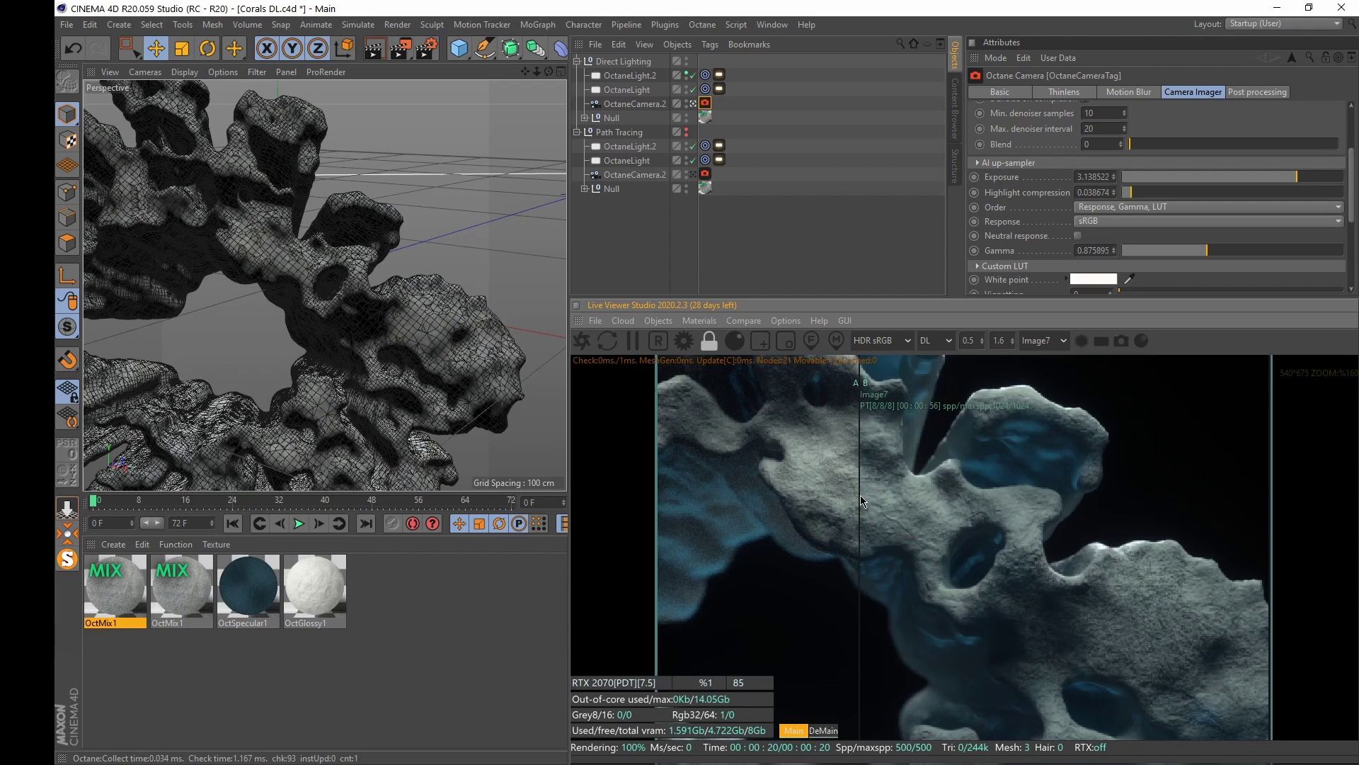
# Compare the direct-lit coral with the stored path-traced render using the A/B divider, with the Live Viewer zoom set to 1
pyautogui.moveTo(874, 481); pyautogui.dragTo(988, 542)
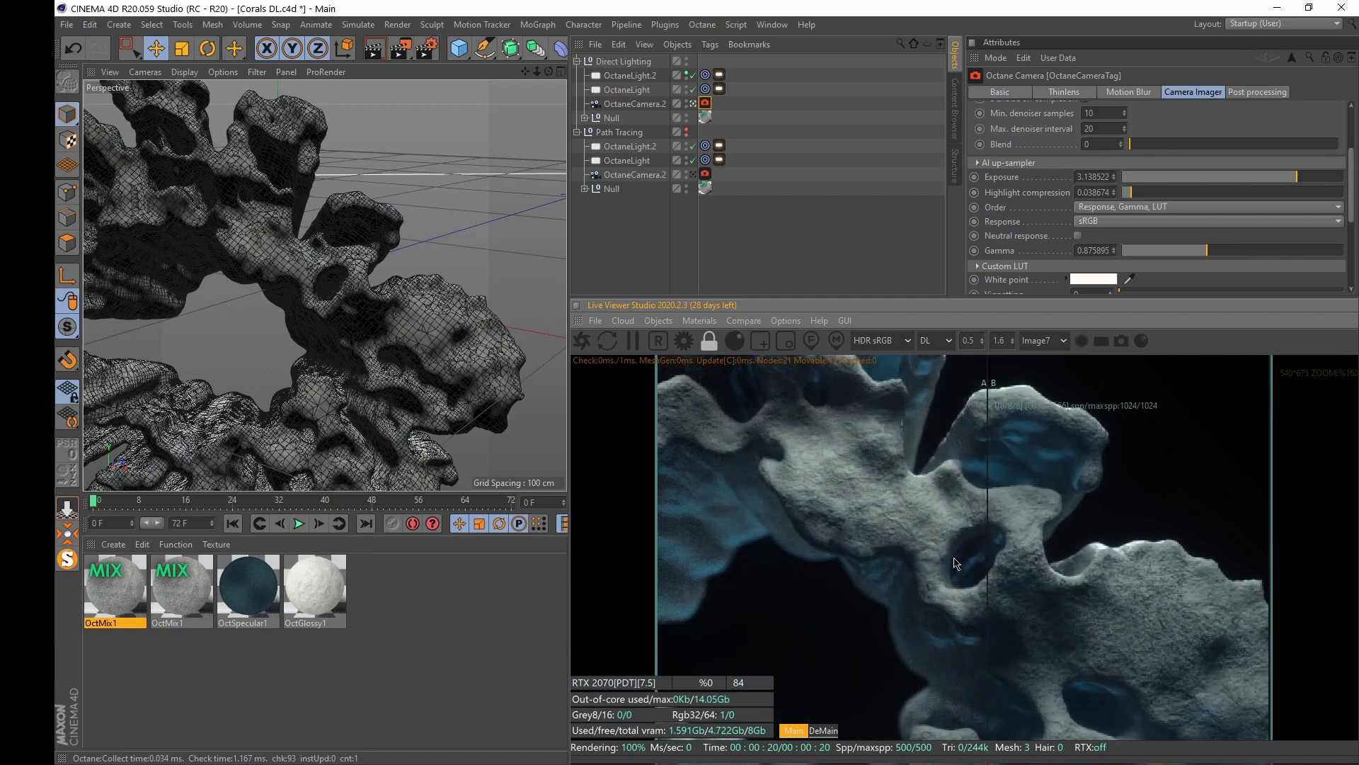
pyautogui.doubleClick(997, 340)
pyautogui.write('1')
pyautogui.press('Return')
pyautogui.moveTo(957, 509); pyautogui.dragTo(844, 595)
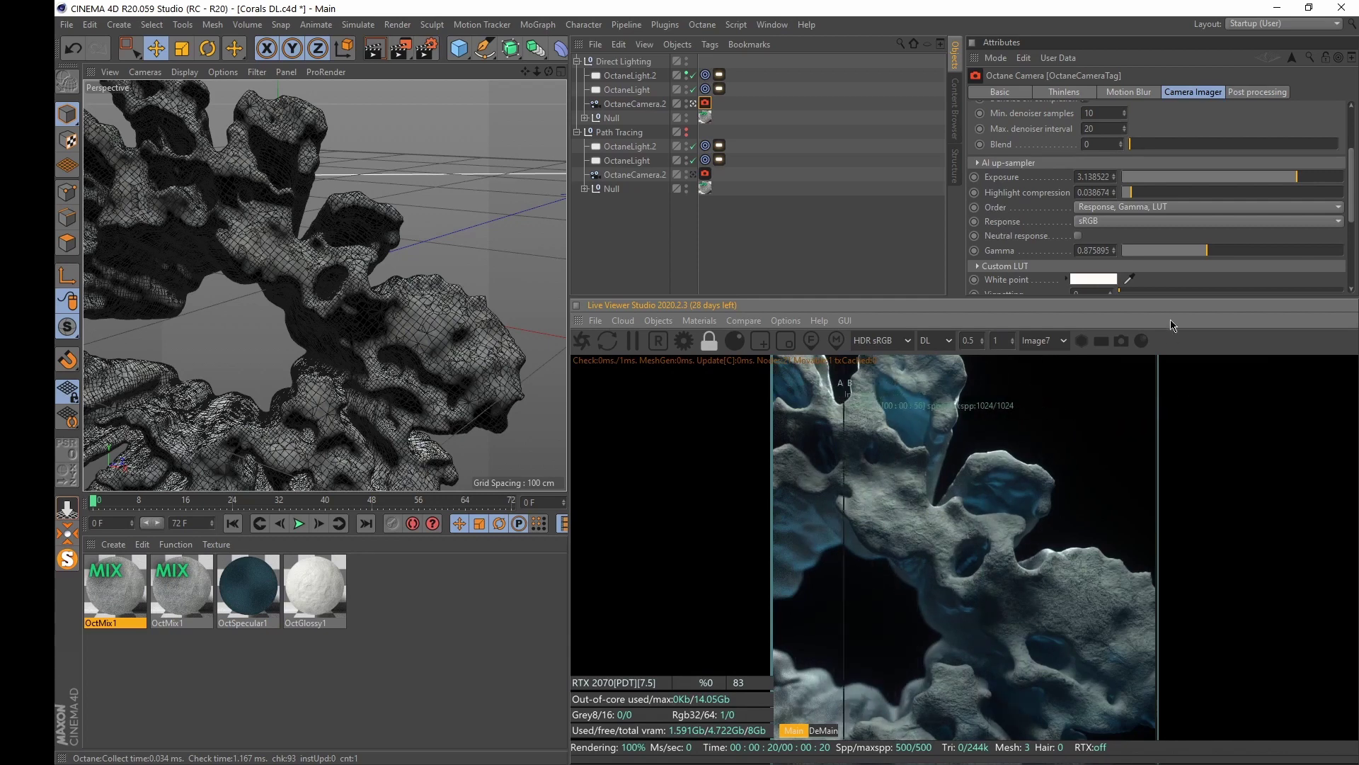
# Inspect the white point colour in the Direct Lighting camera's Camera Imager and compare both coral renders across the A/B divider
pyautogui.click(1082, 280)
pyautogui.click(972, 284)
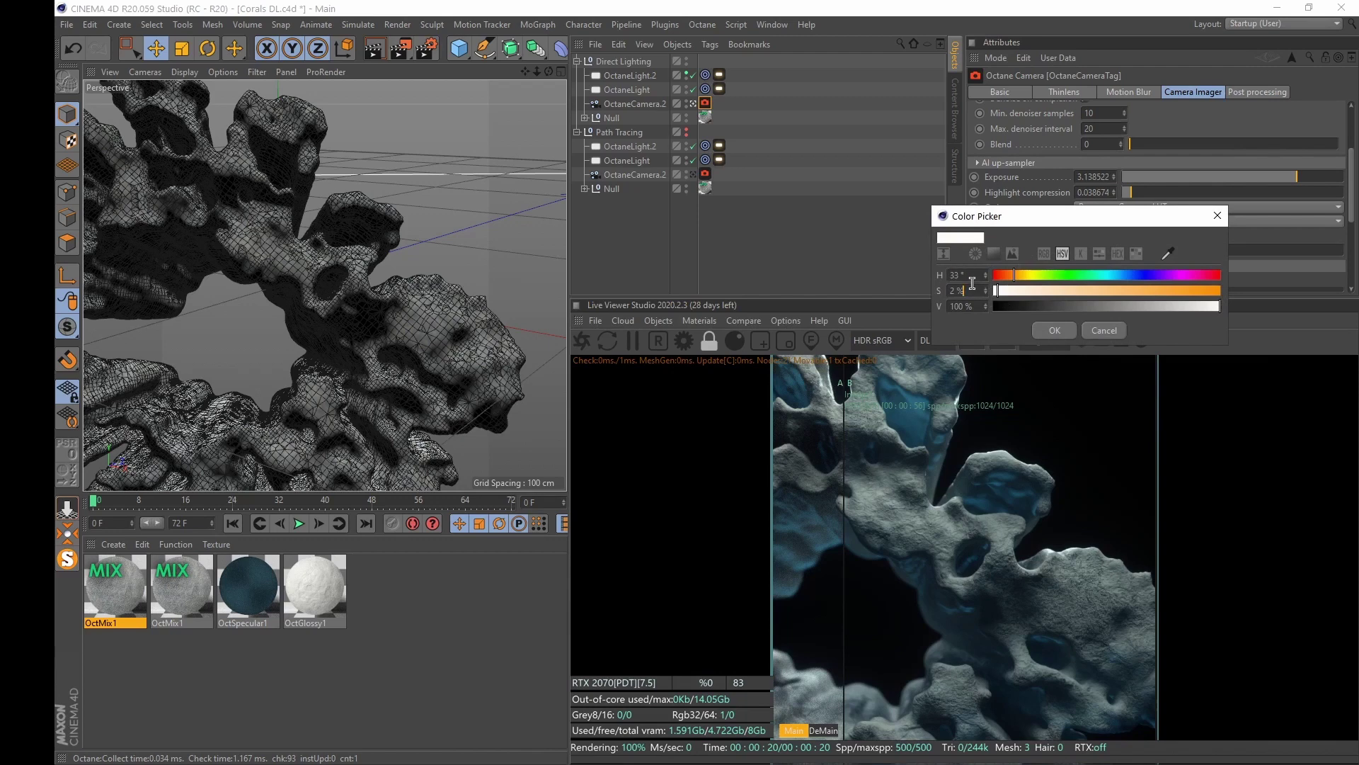
pyautogui.click(1055, 330)
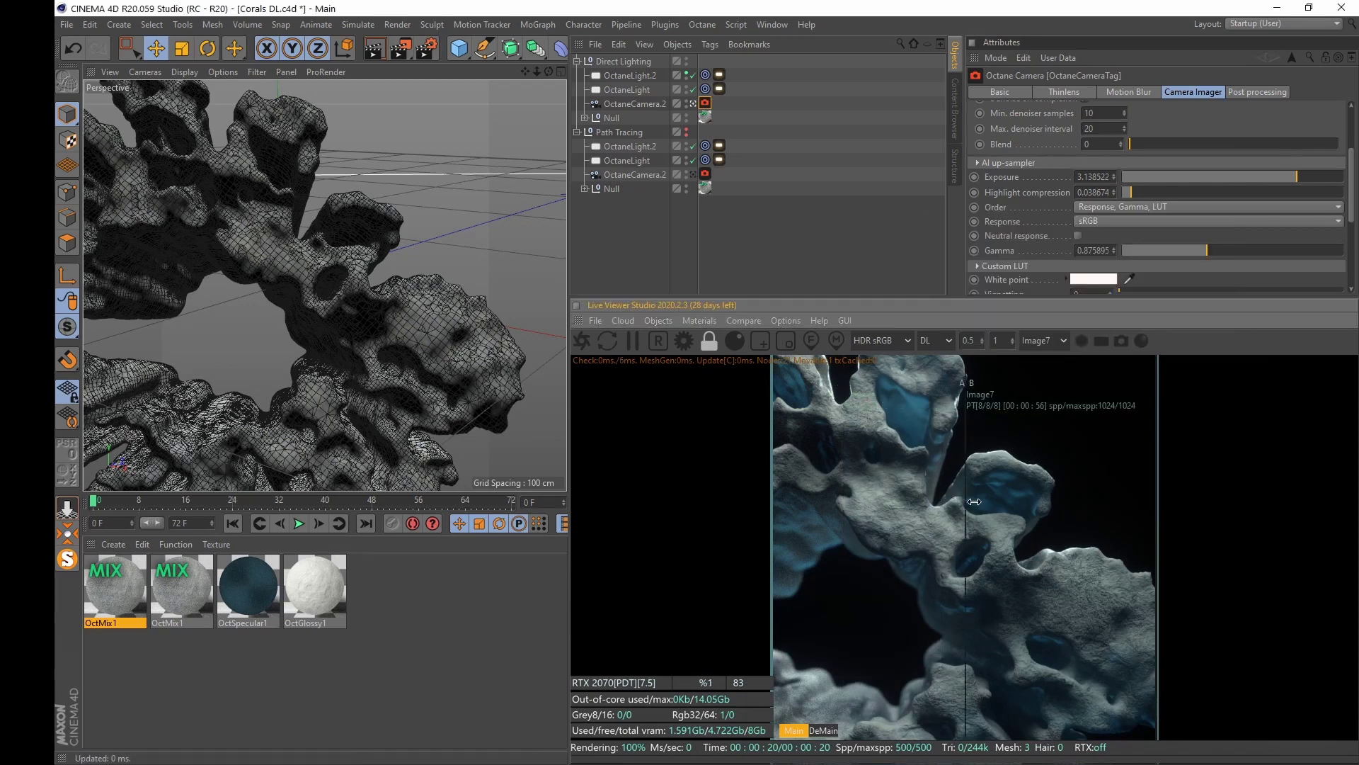
pyautogui.moveTo(843, 493); pyautogui.dragTo(901, 515)
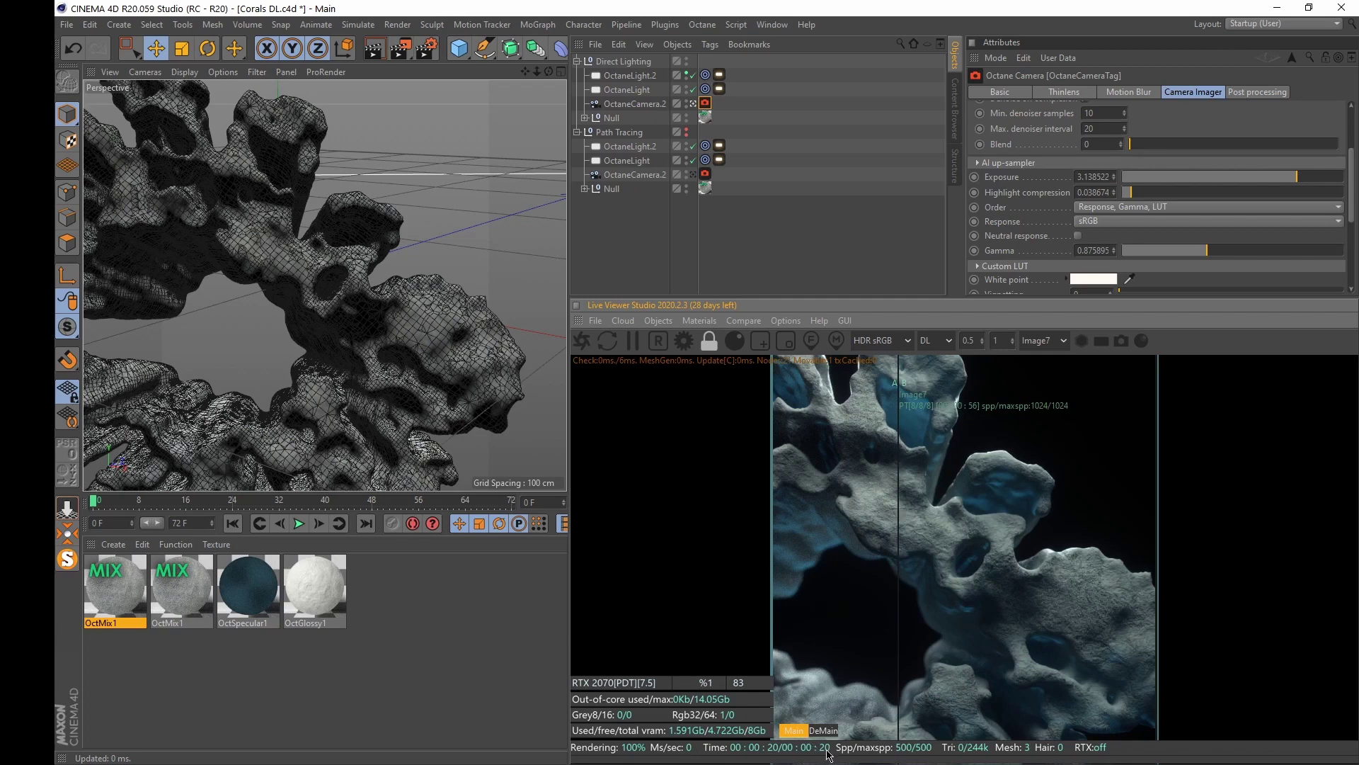
# Switch the Live Viewer kernel to path tracing to check its render time, and return to direct lighting
pyautogui.click(946, 341)
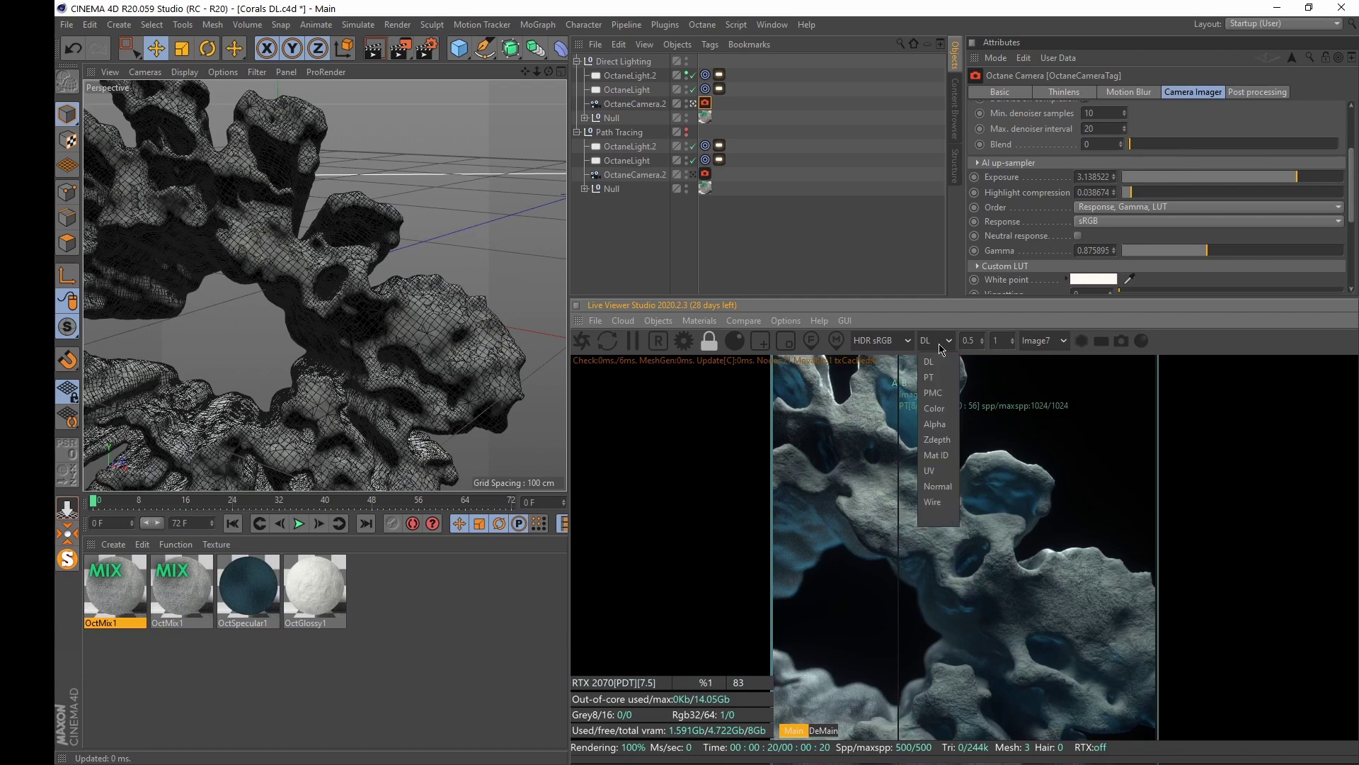
pyautogui.click(950, 378)
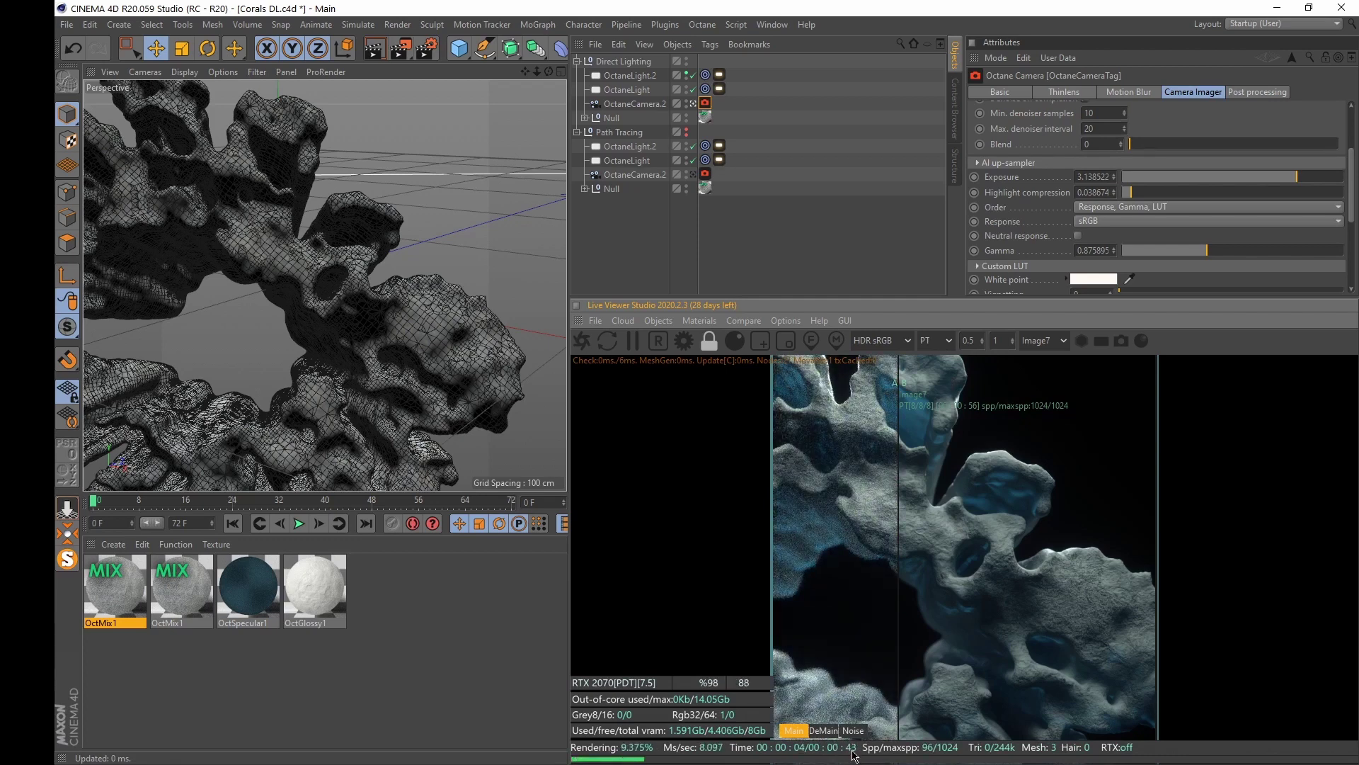
pyautogui.hotkey('ctrl', 'z')
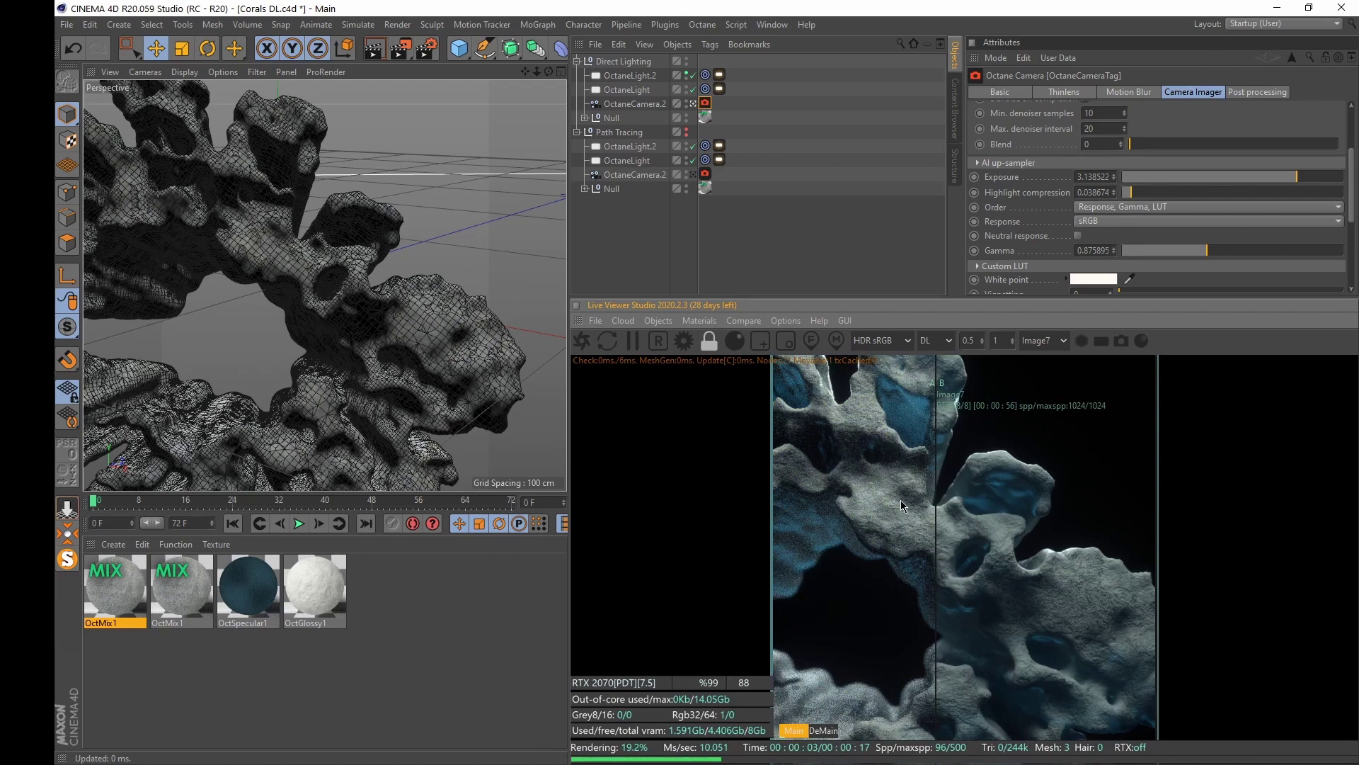